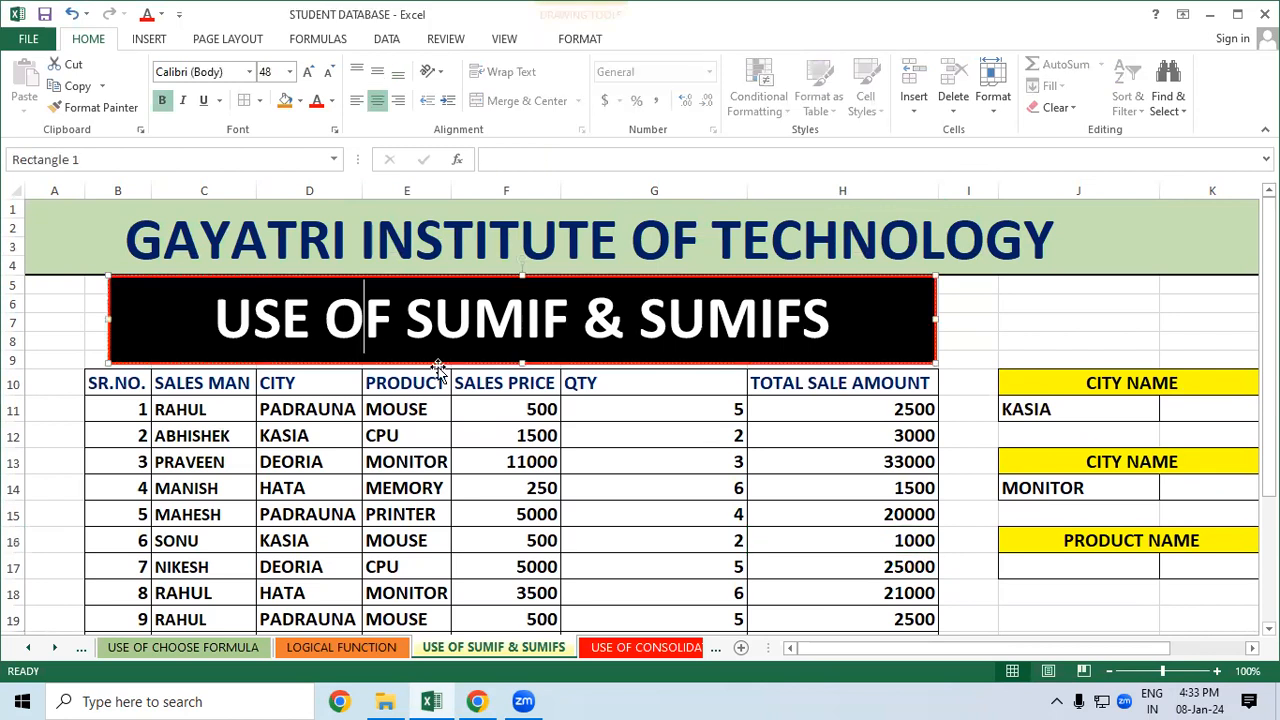
Walk through the sales table's city, product, price and quantity columns and the H11 total formula
{"action": "left_click", "coordinate": [1037, 607]}
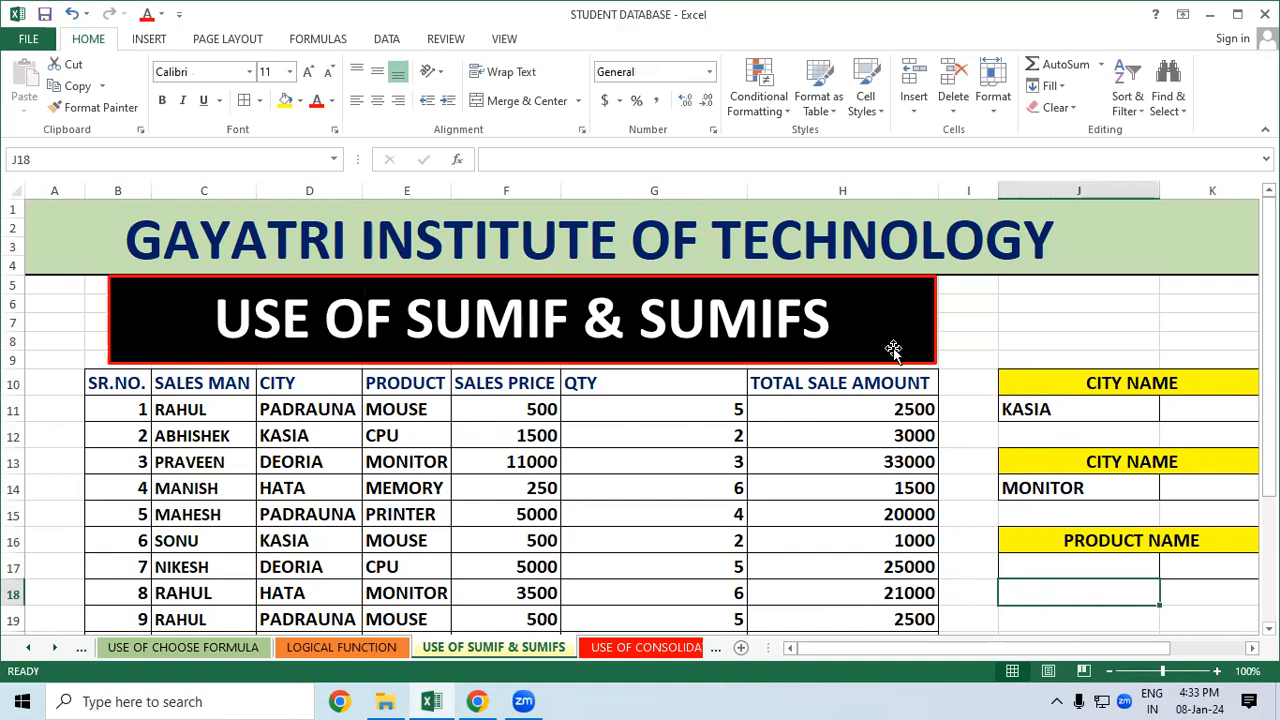
{"action": "scroll", "coordinate": [893, 348], "scroll_direction": "down", "scroll_amount": 2}
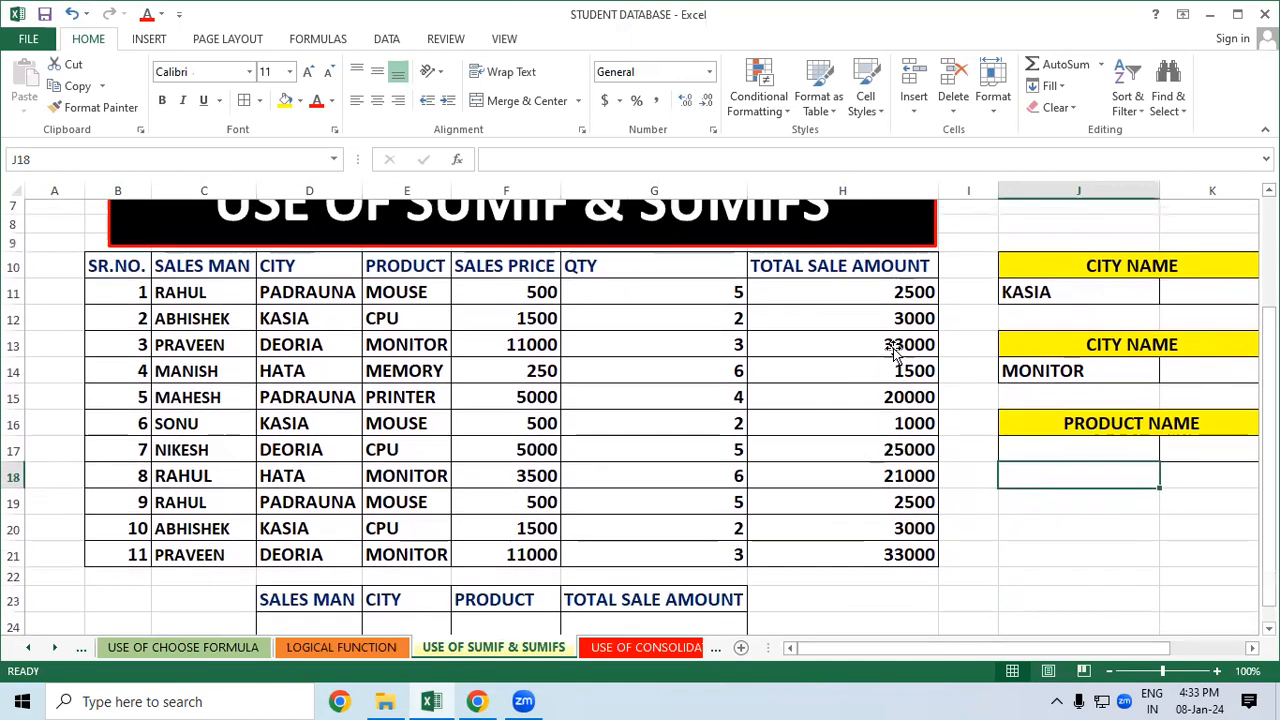
{"action": "left_click_drag", "start_coordinate": [1268, 440], "coordinate": [1268, 434]}
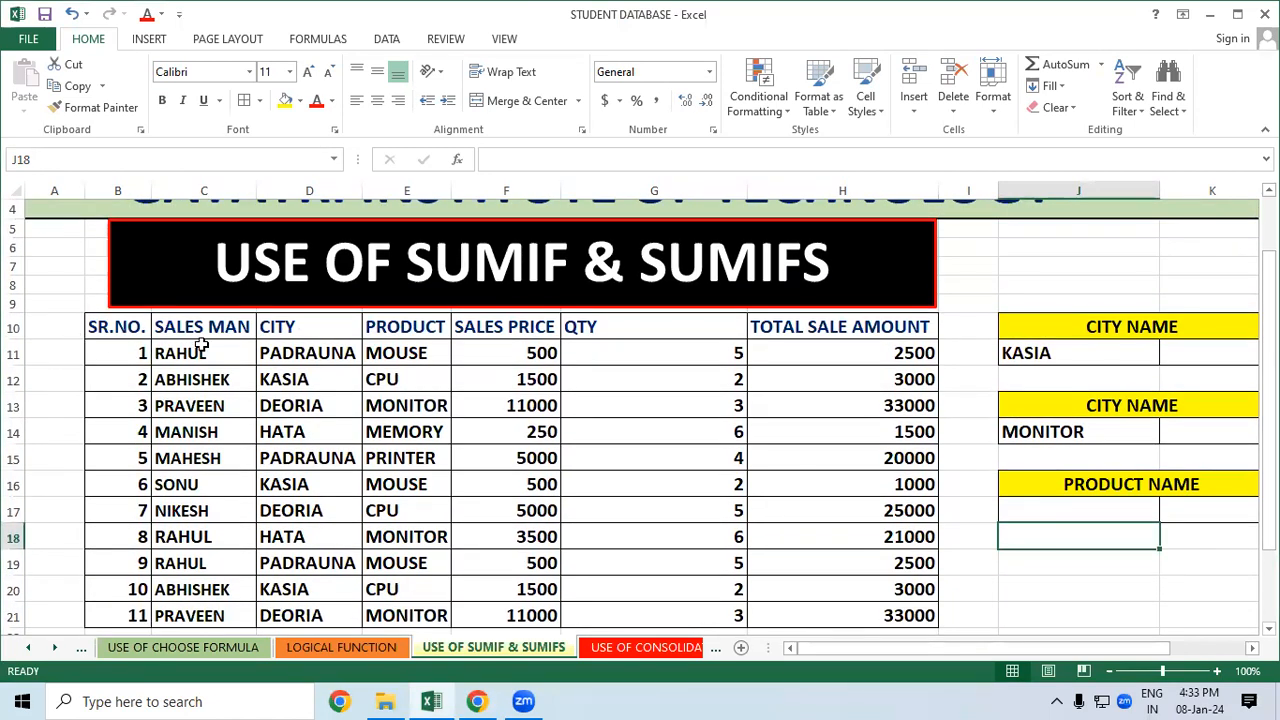
{"action": "left_click", "coordinate": [290, 337]}
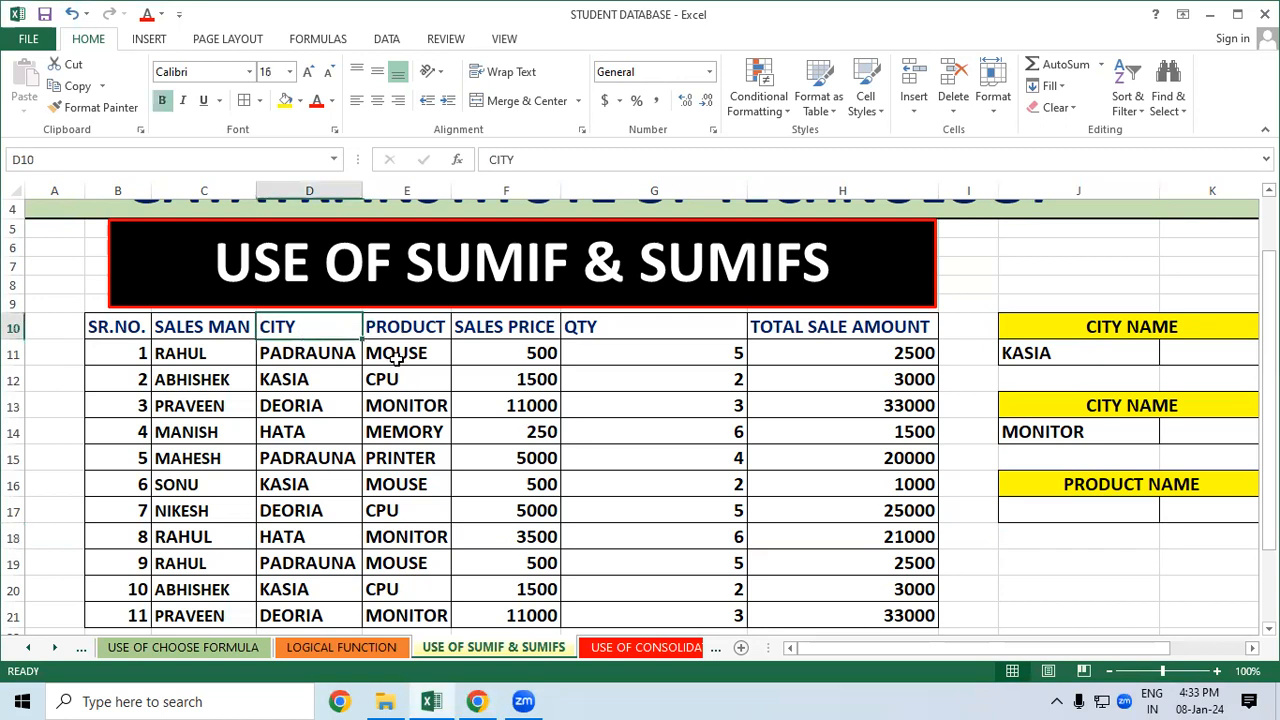
{"action": "left_click", "coordinate": [396, 358]}
{"action": "left_click", "coordinate": [505, 355]}
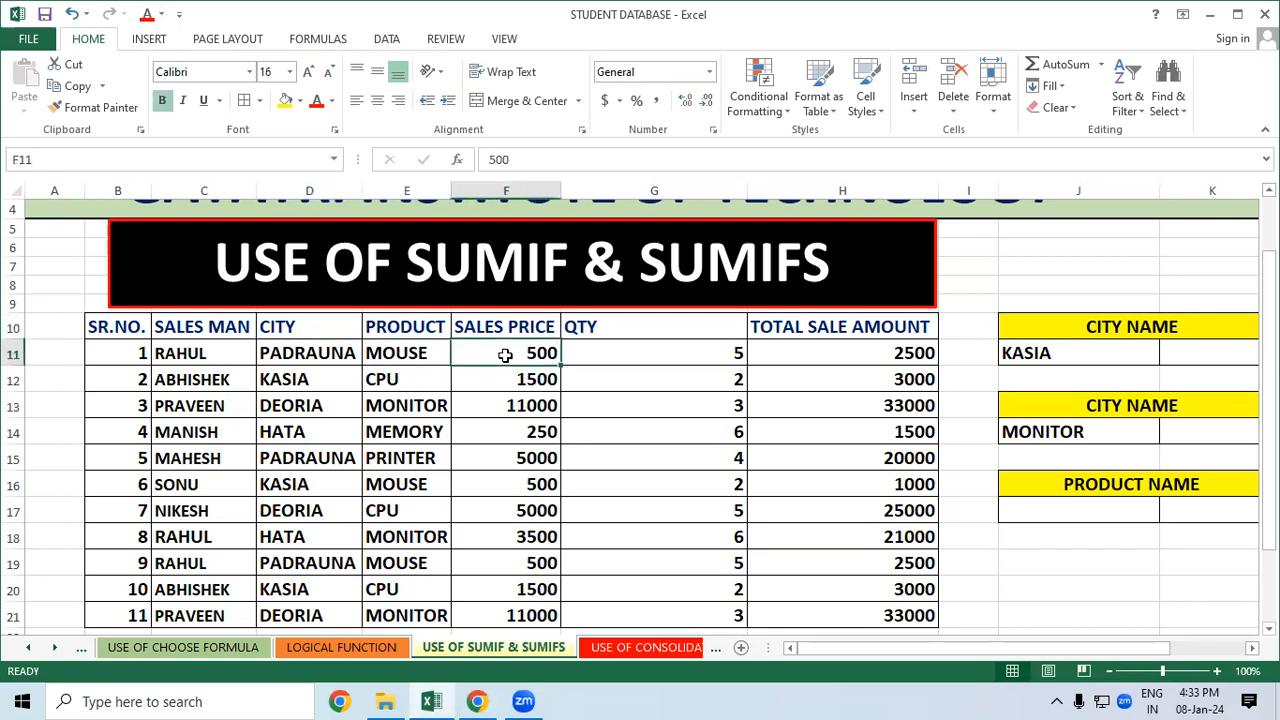
{"action": "left_click", "coordinate": [614, 354]}
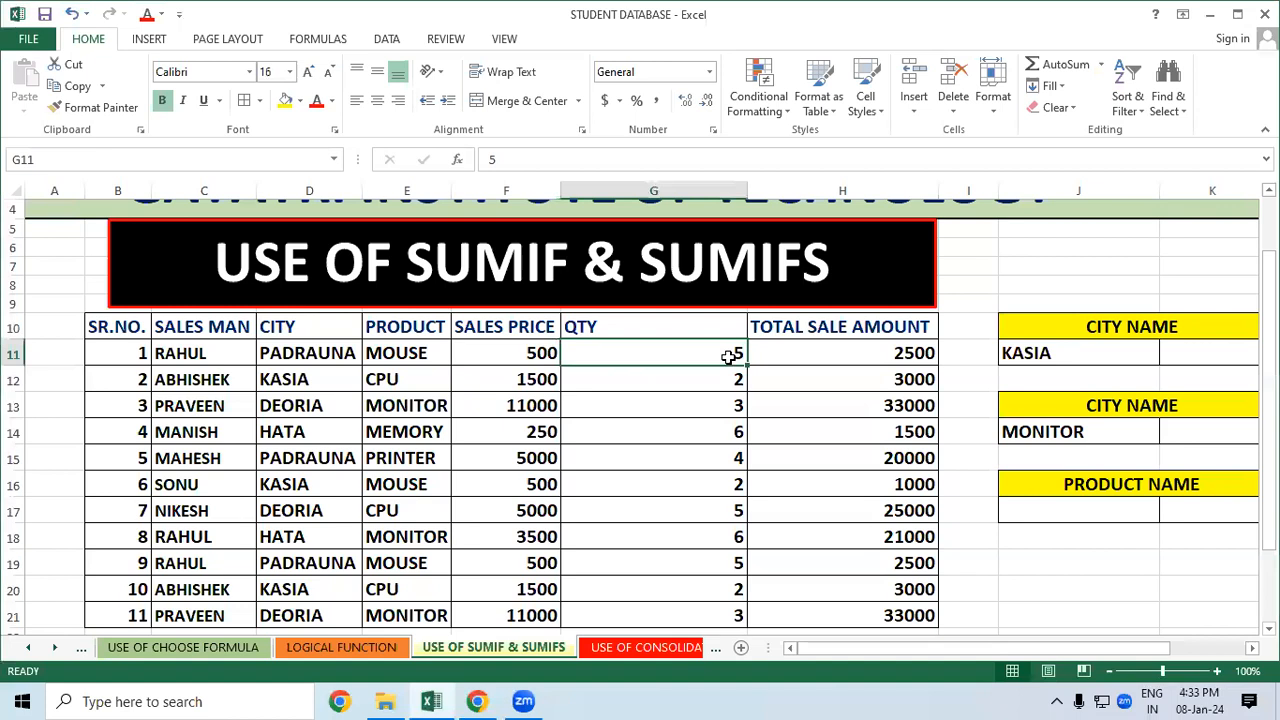
{"action": "left_click", "coordinate": [805, 353]}
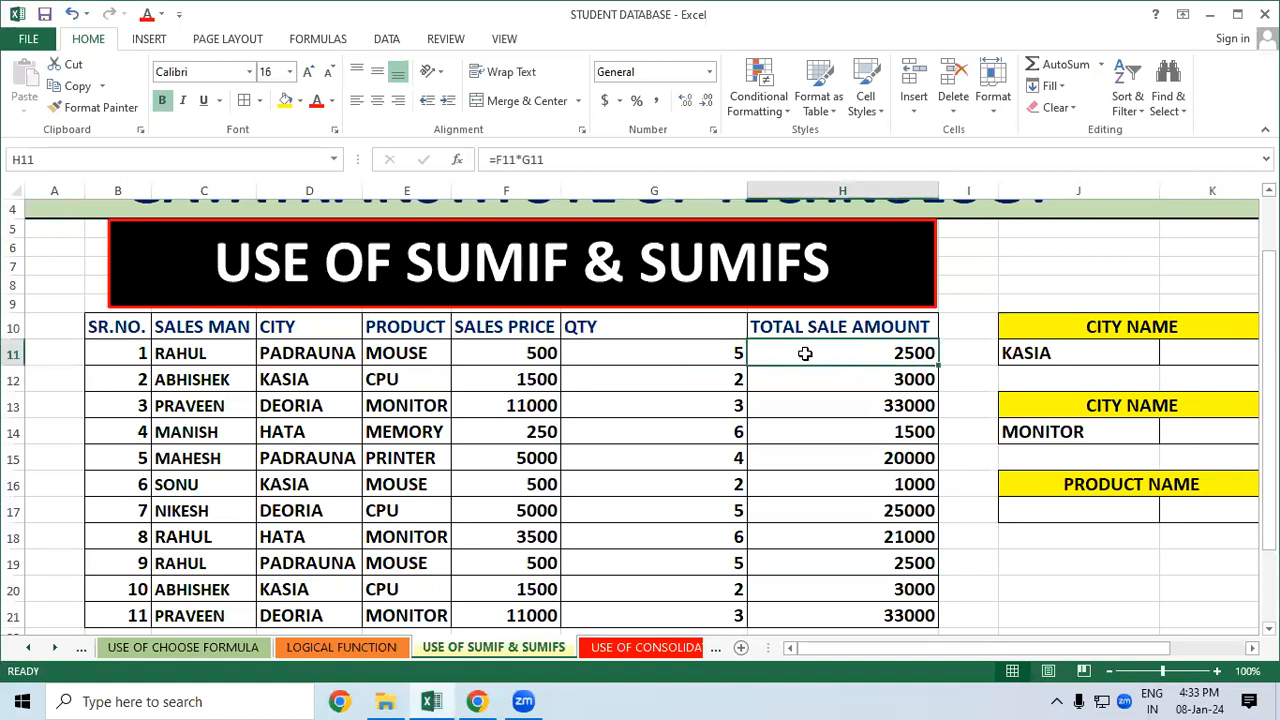
{"action": "left_click", "coordinate": [1095, 582]}
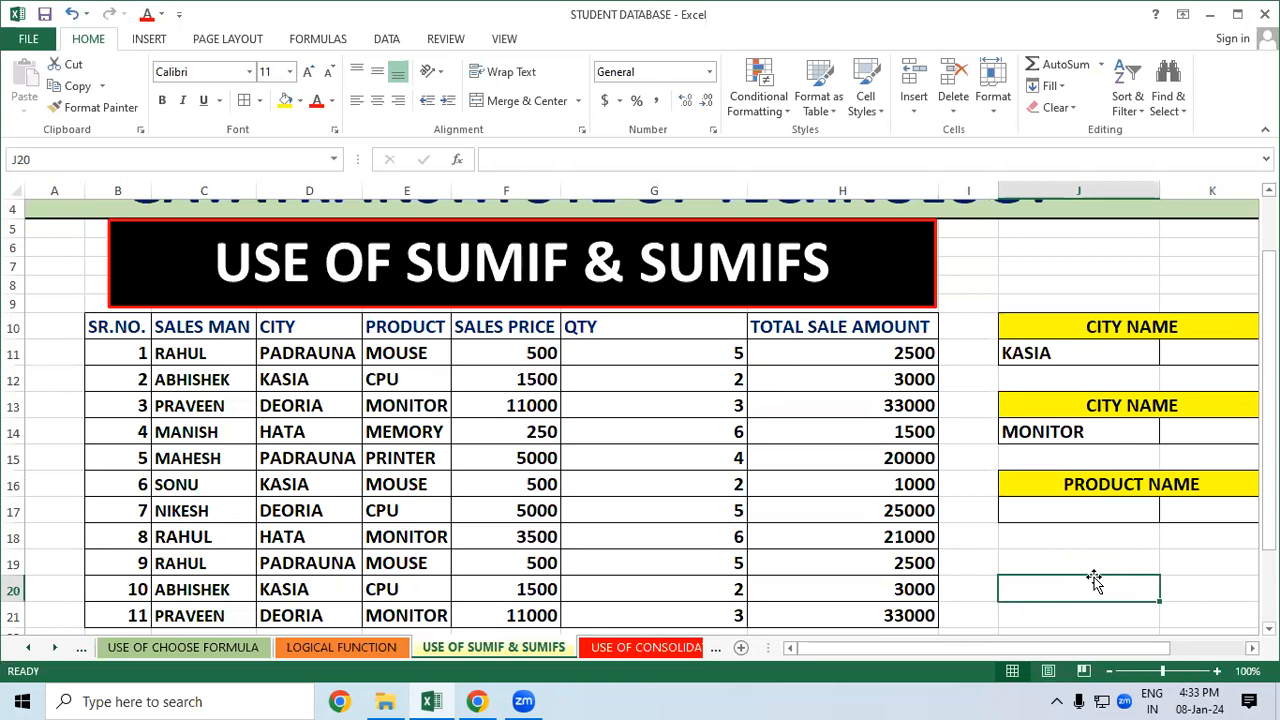
Point out the first record's salesman RAHUL, city PADRAUNA and product MOUSE
{"action": "left_click", "coordinate": [202, 357]}
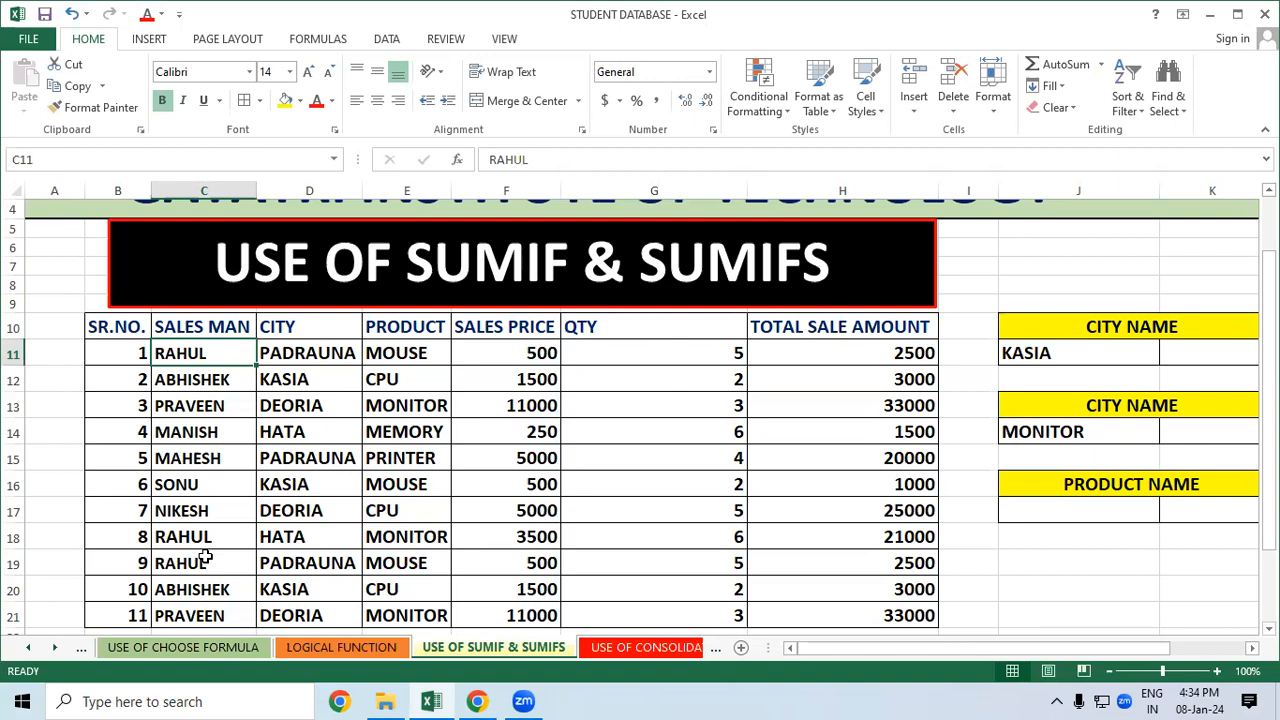
{"action": "left_click", "coordinate": [332, 508]}
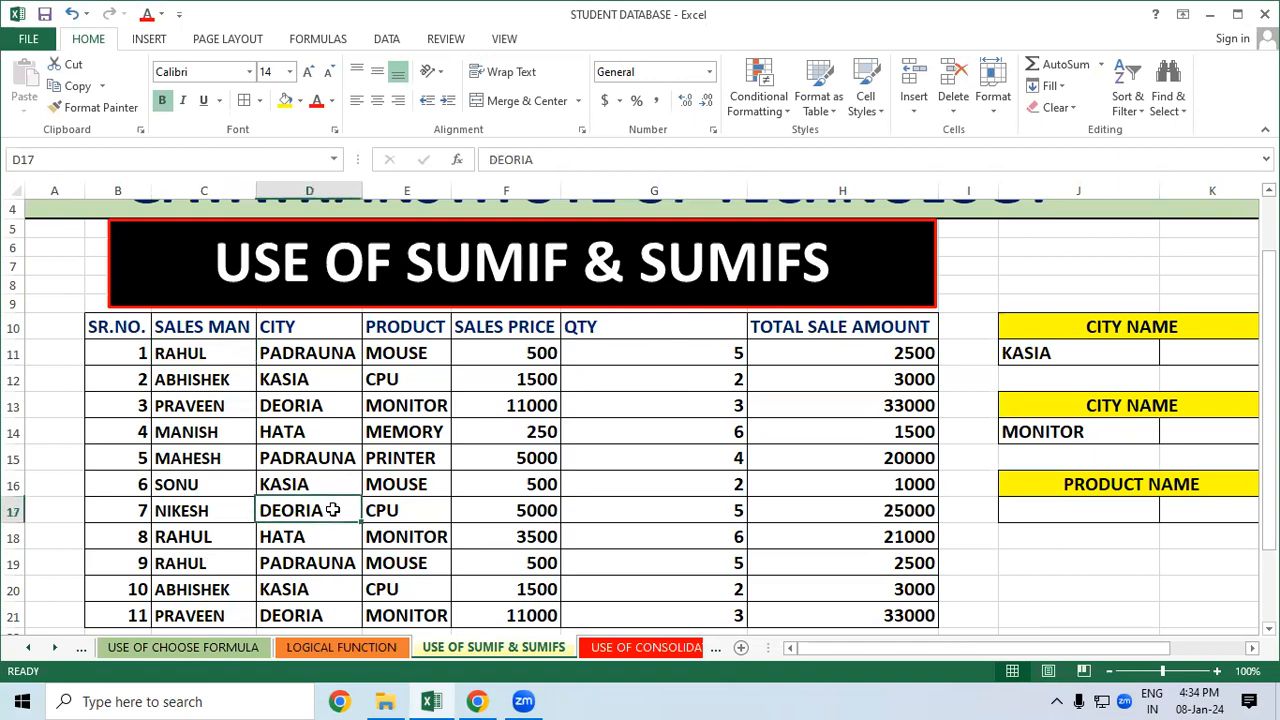
{"action": "left_click", "coordinate": [244, 361]}
{"action": "left_click", "coordinate": [302, 355]}
{"action": "left_click", "coordinate": [393, 345]}
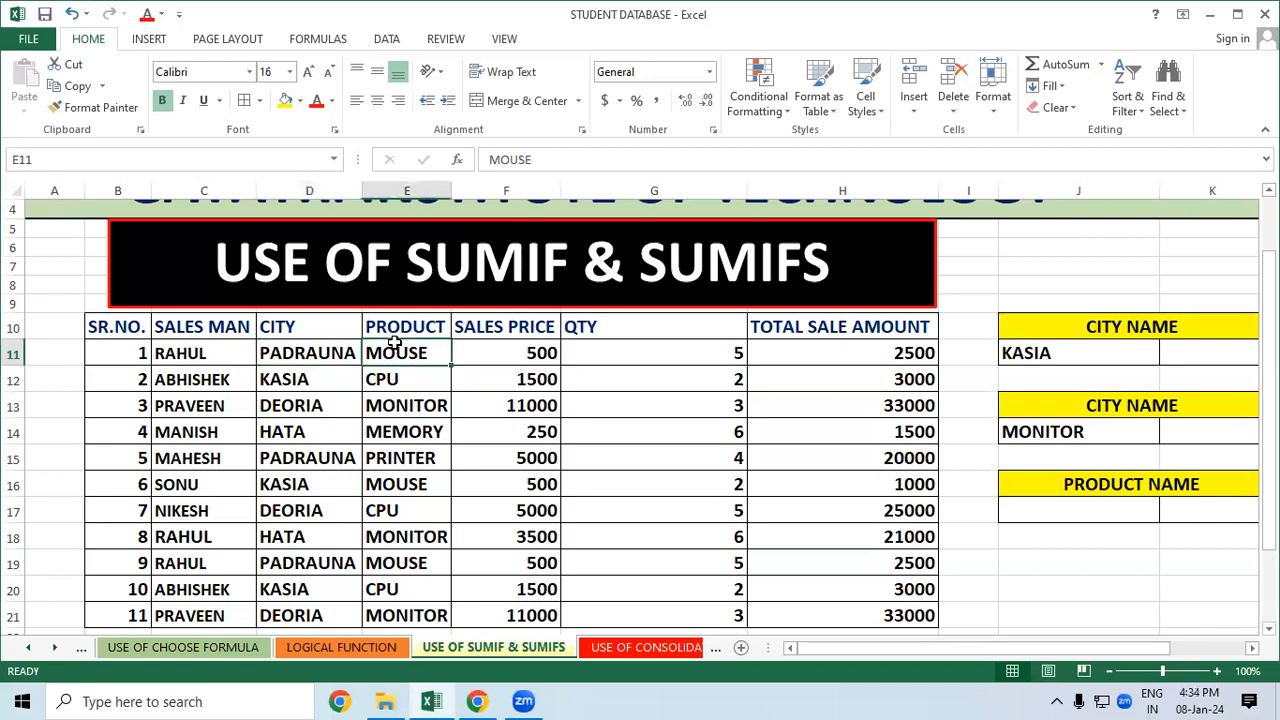
{"action": "left_click_drag", "start_coordinate": [208, 355], "coordinate": [380, 352]}
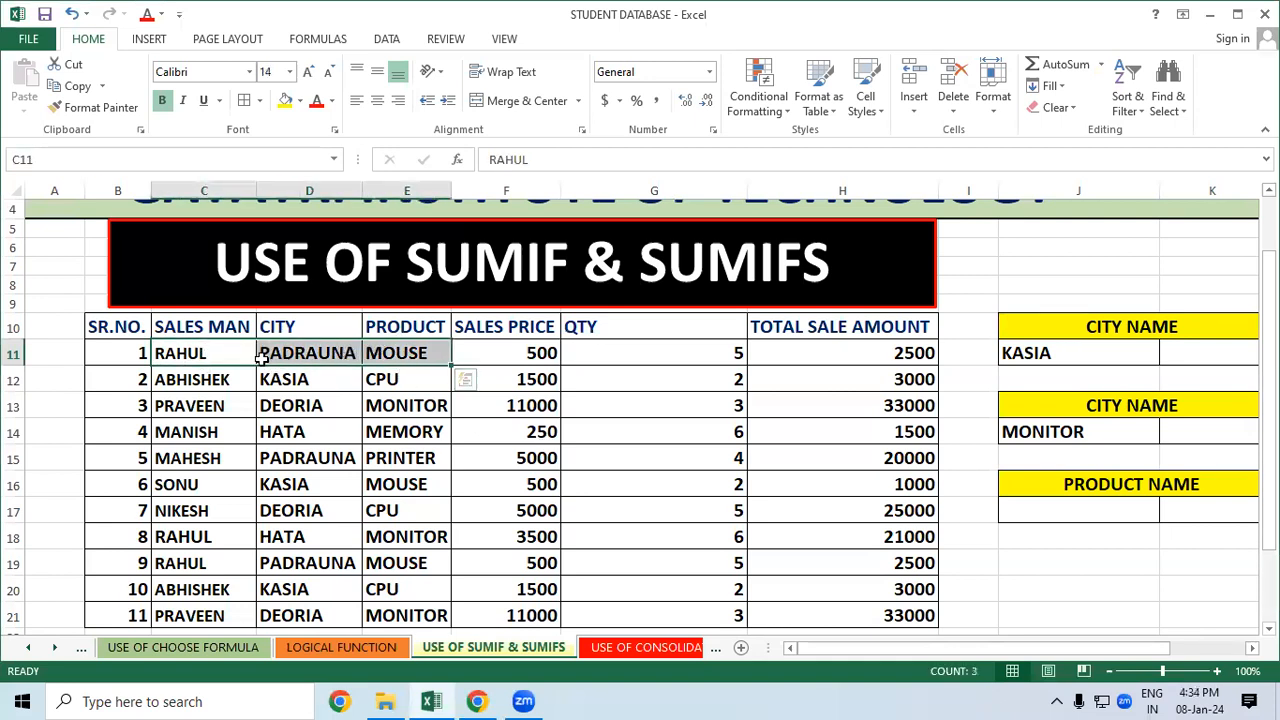
{"action": "left_click", "coordinate": [172, 355]}
{"action": "left_click", "coordinate": [328, 350]}
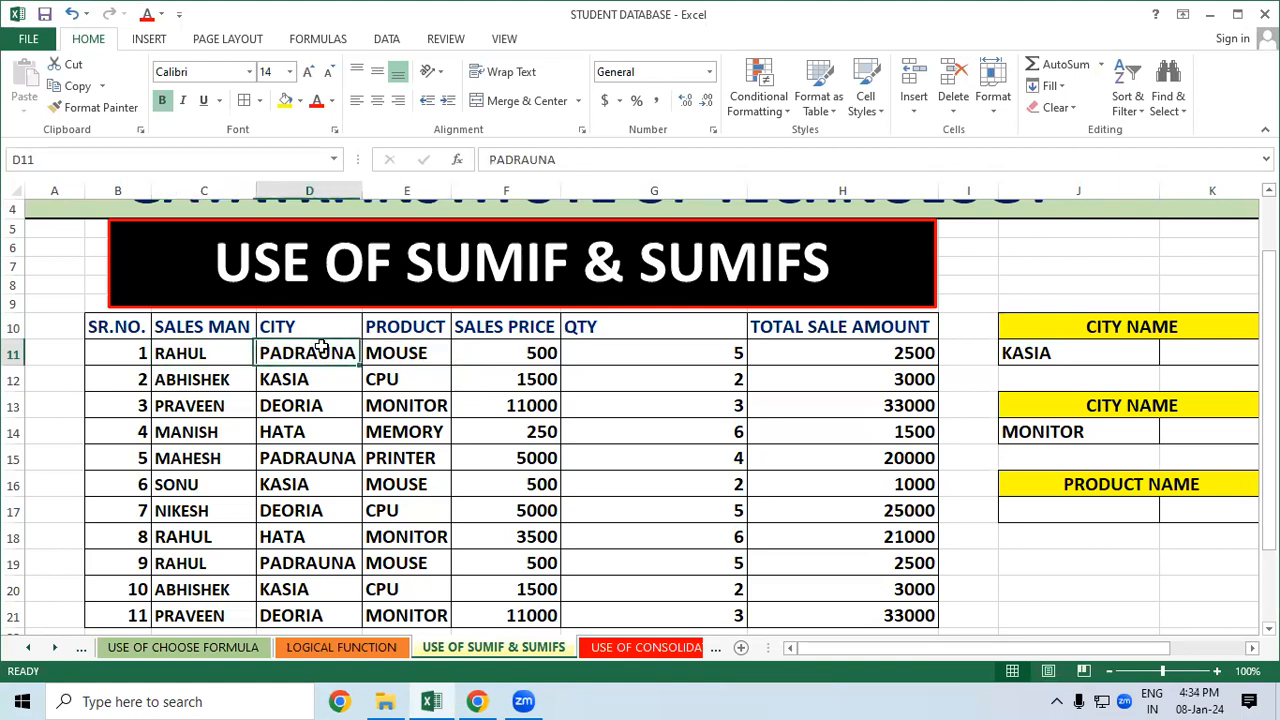
{"action": "left_click", "coordinate": [383, 349]}
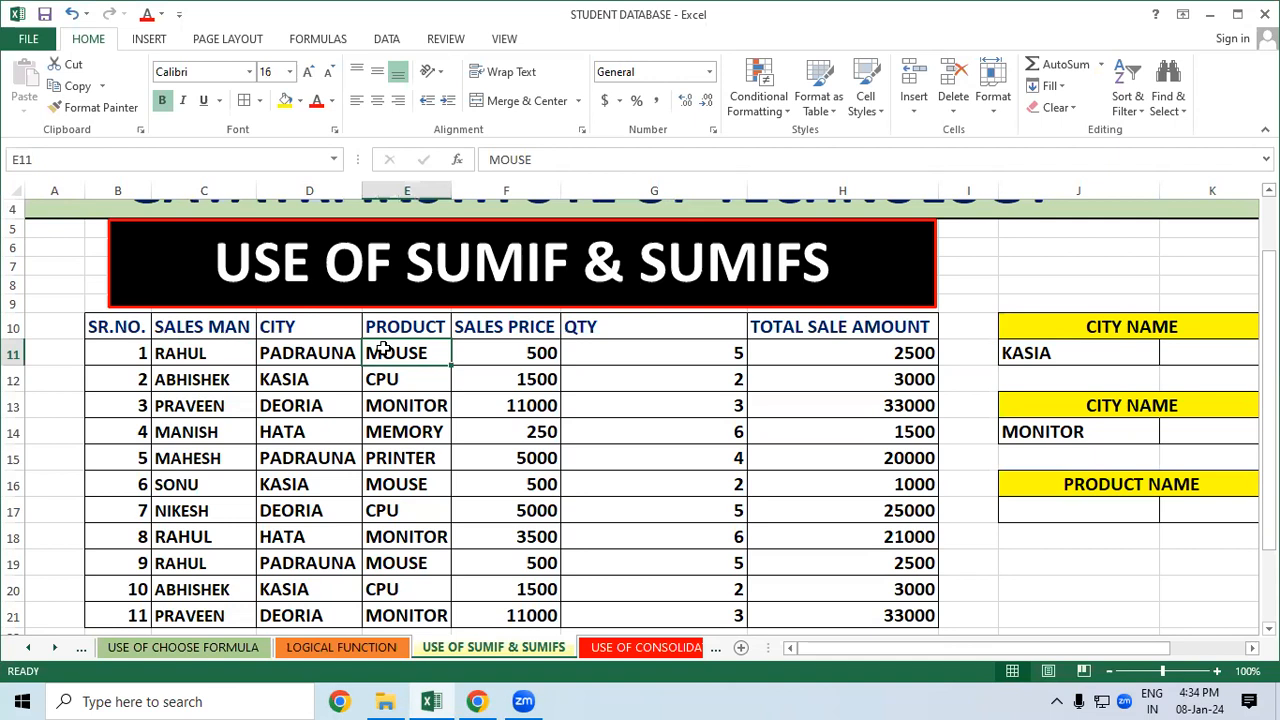
Narrow column J and clear KASIA from the first criteria cell J11
{"action": "left_click_drag", "start_coordinate": [1160, 190], "coordinate": [1108, 190]}
{"action": "left_click", "coordinate": [1076, 552]}
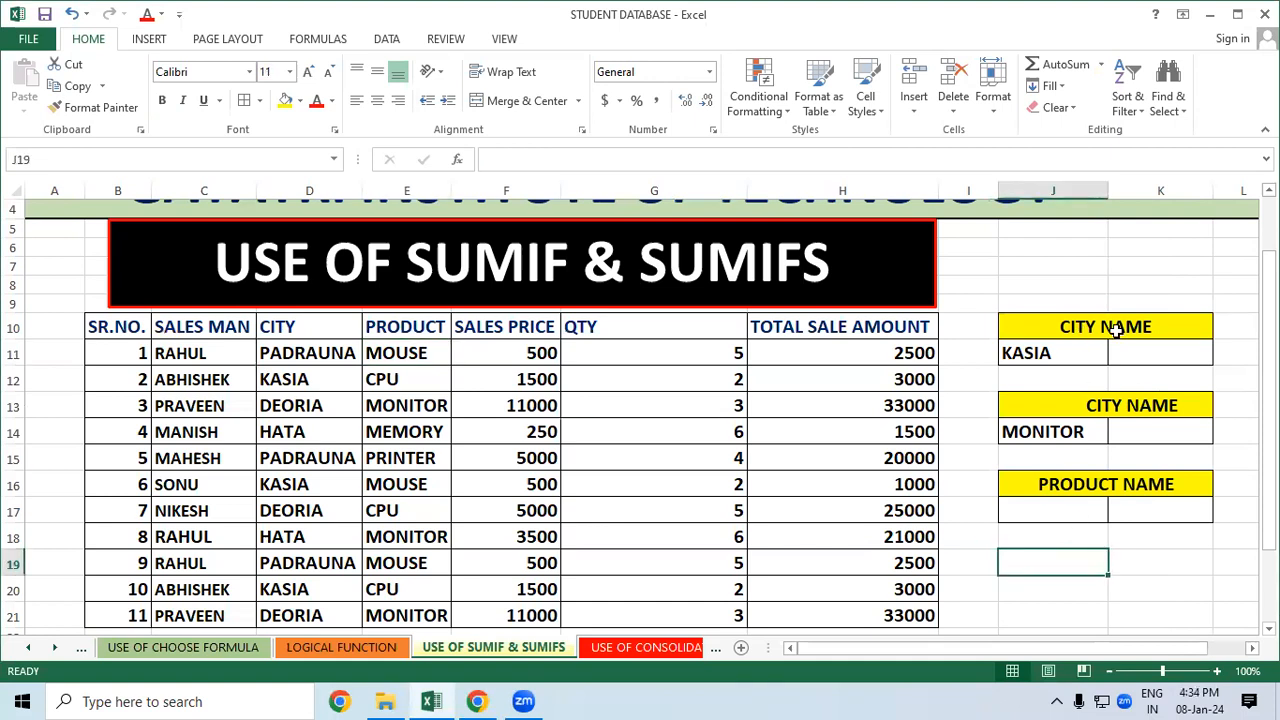
{"action": "left_click", "coordinate": [1050, 355]}
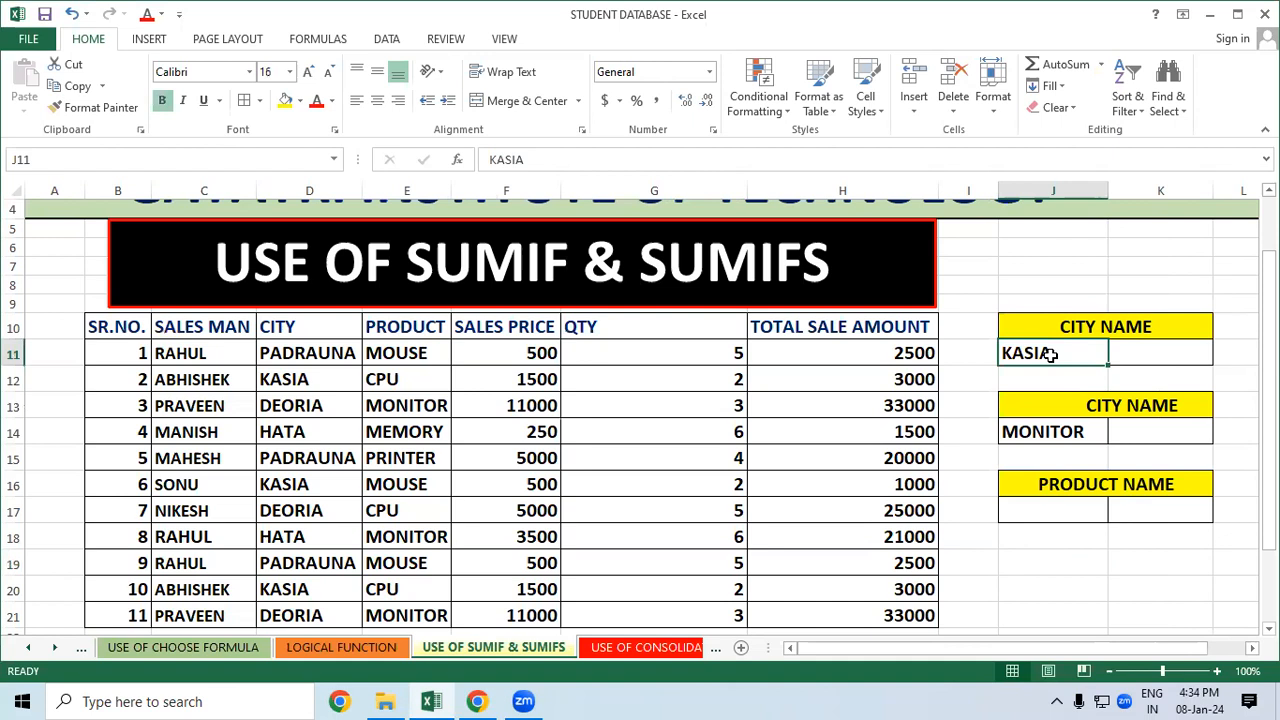
{"action": "key", "text": "Delete"}
Retitle the first criteria header from CITY NAME to SALESMAN NAME
{"action": "double_click", "coordinate": [1098, 326]}
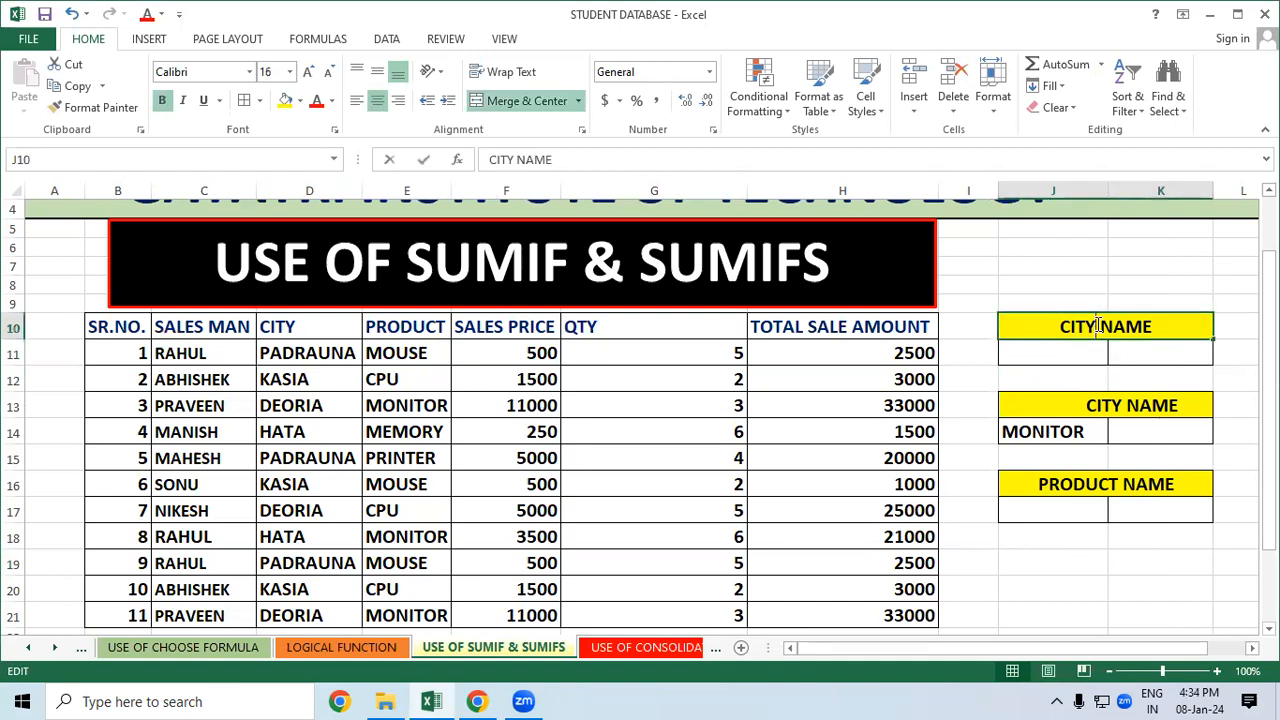
{"action": "key", "text": "BackSpace"}
{"action": "key", "text": "BackSpace"}
{"action": "key", "text": "BackSpace"}
{"action": "key", "text": "BackSpace"}
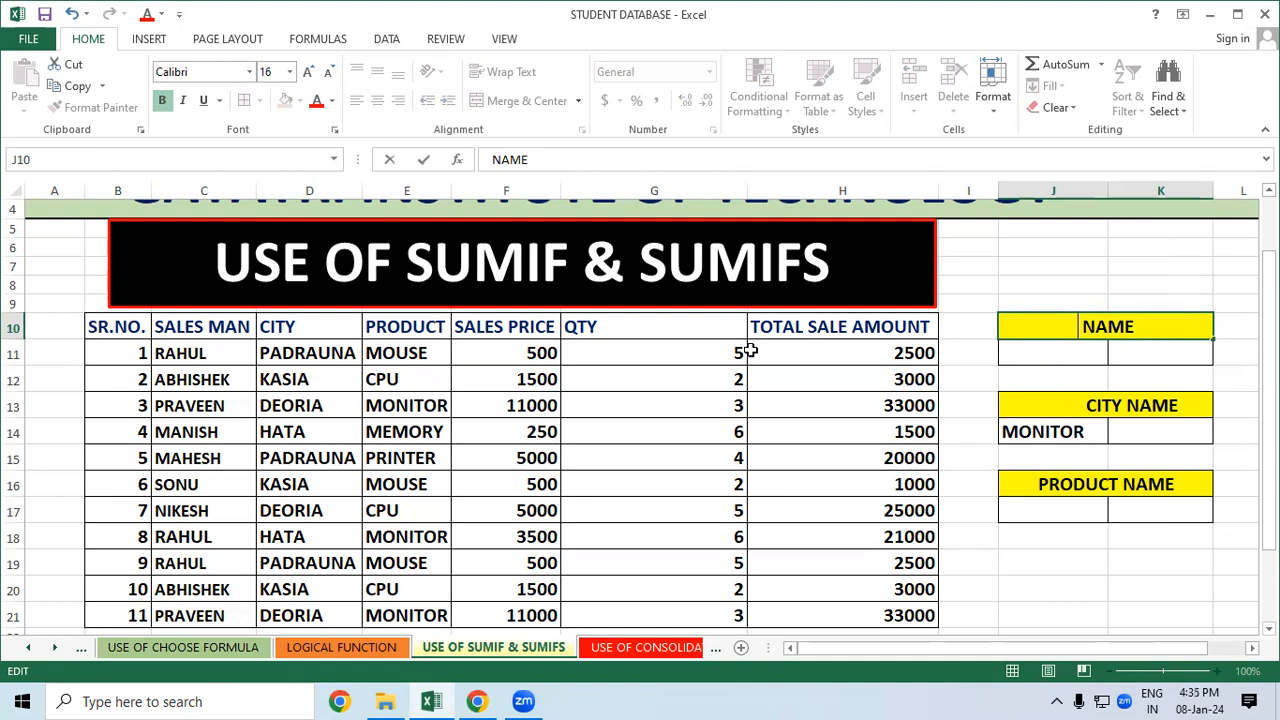
{"action": "type", "text": "SALES "}
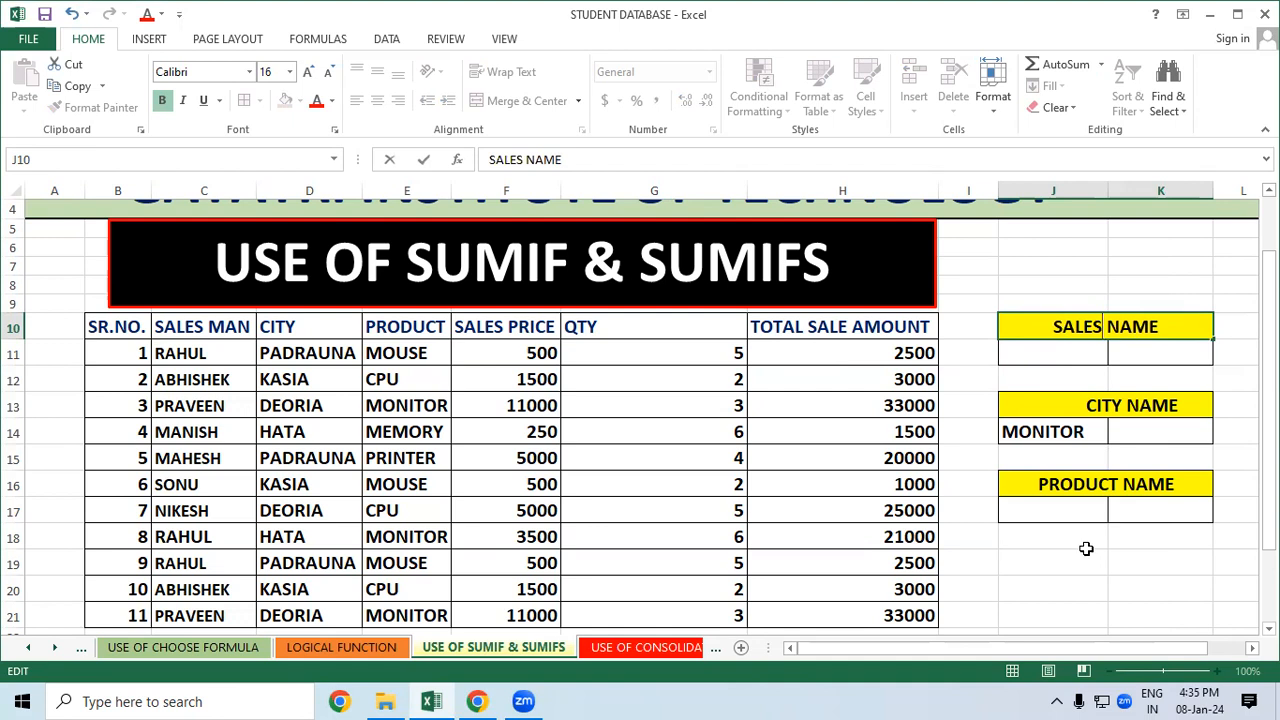
{"action": "type", "text": "MAN"}
{"action": "left_click", "coordinate": [1060, 532]}
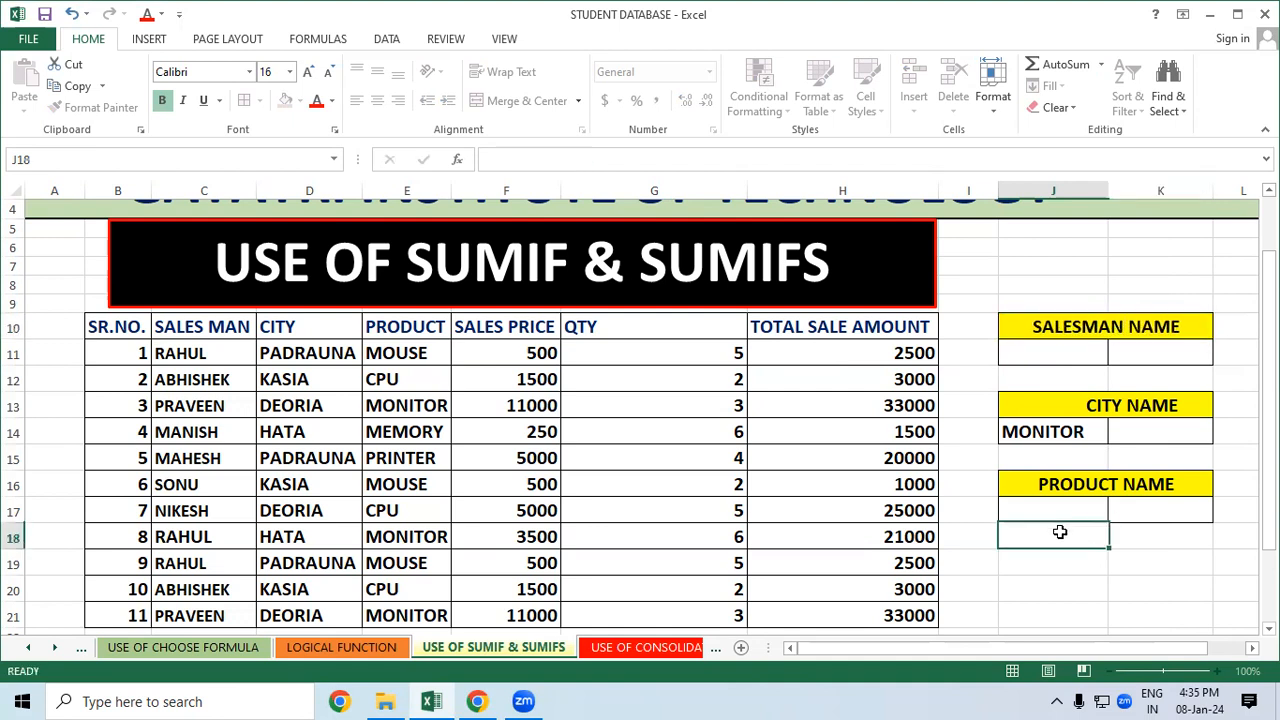
{"action": "left_click", "coordinate": [509, 357]}
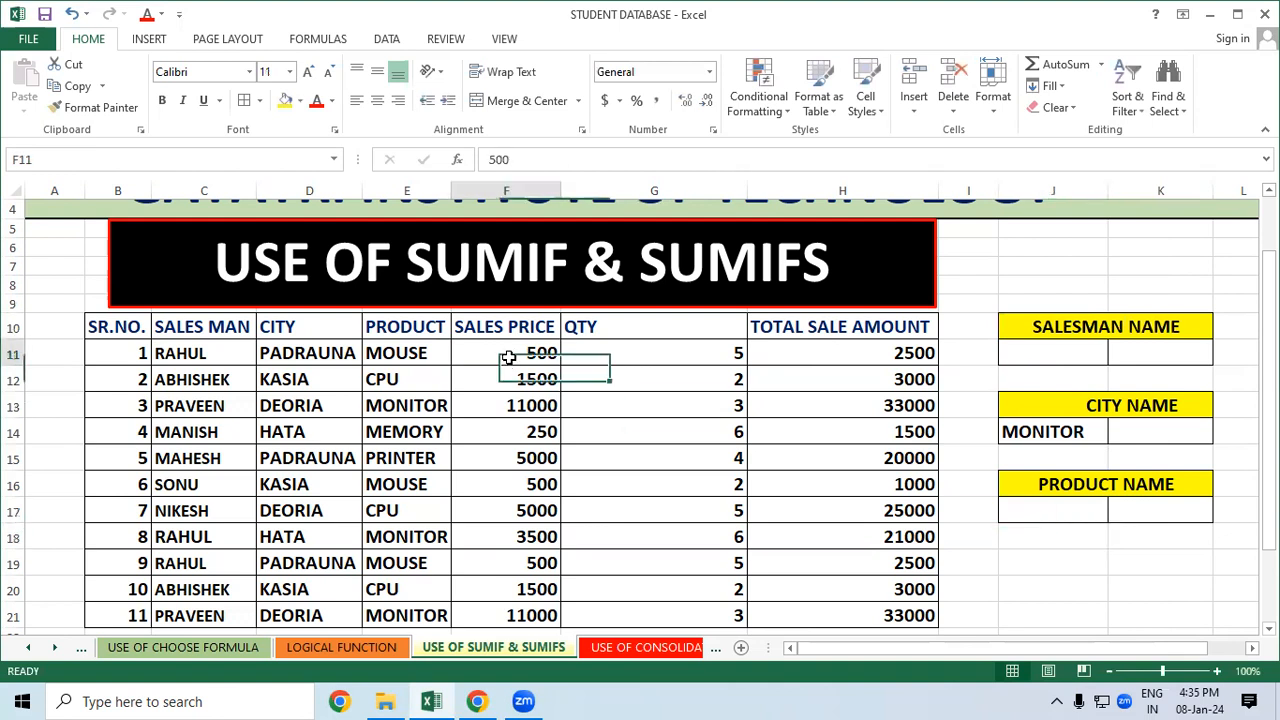
{"action": "left_click", "coordinate": [427, 352]}
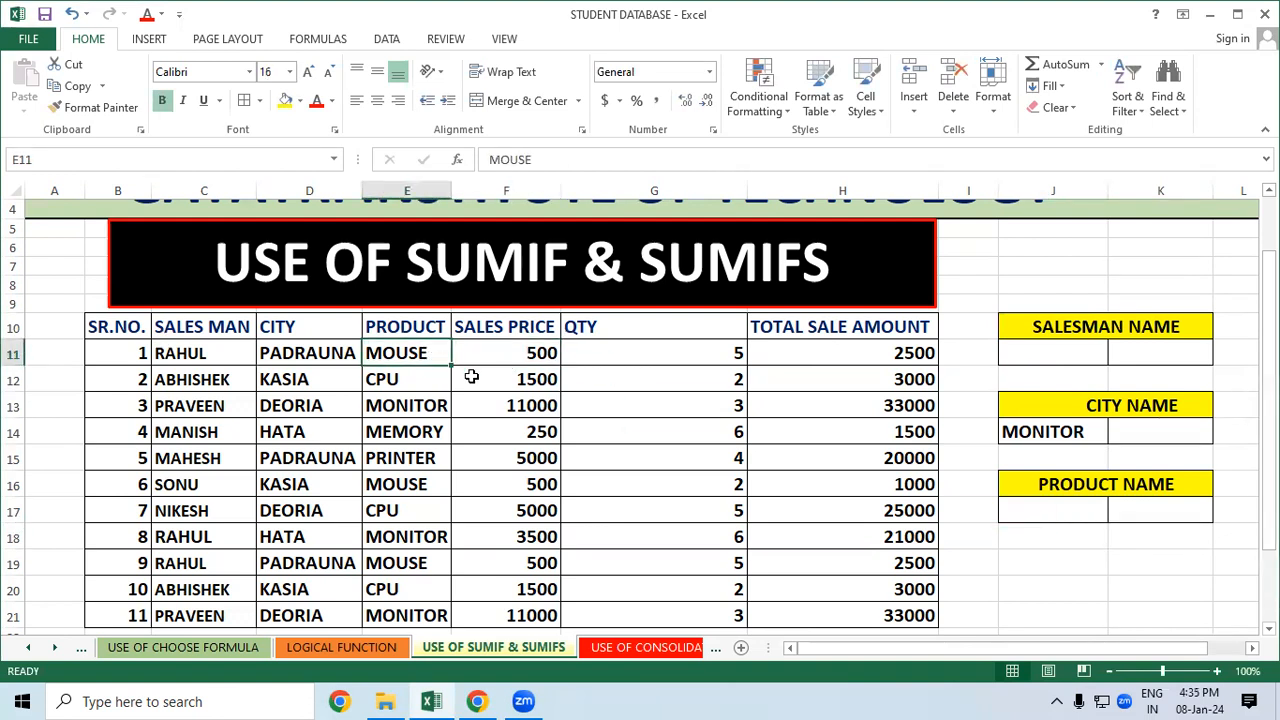
{"action": "left_click", "coordinate": [509, 357]}
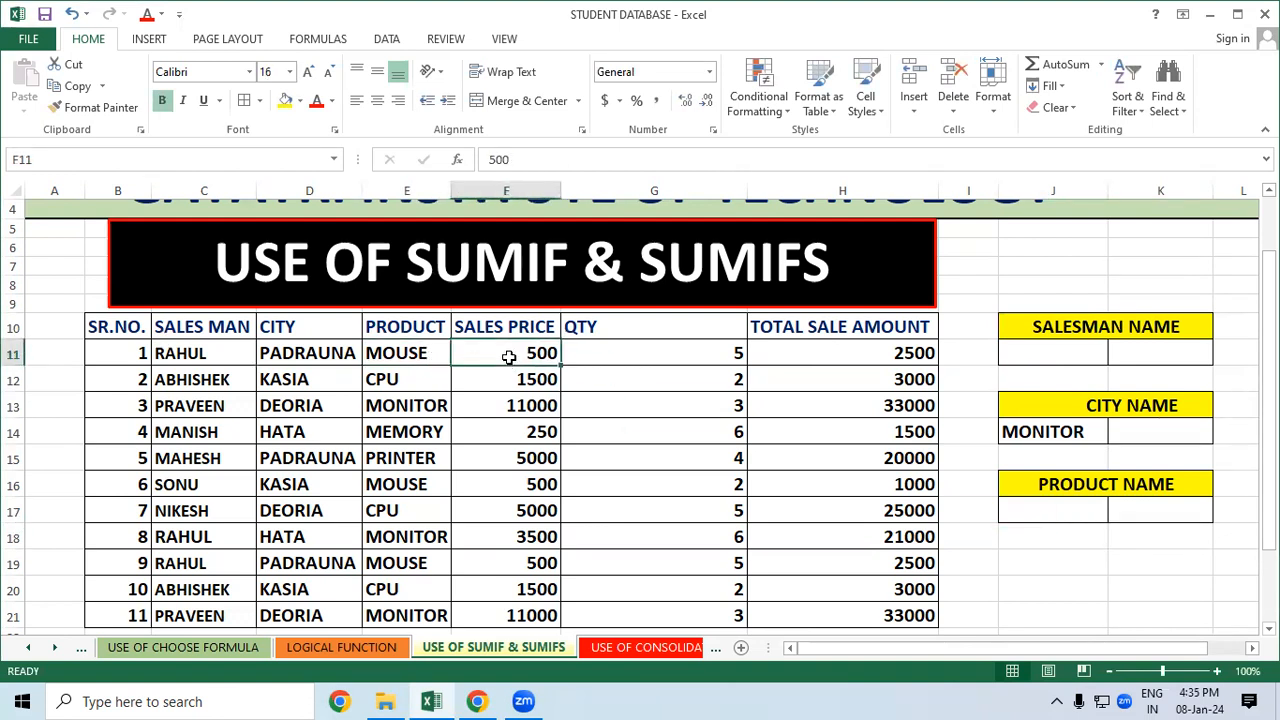
{"action": "left_click", "coordinate": [729, 348]}
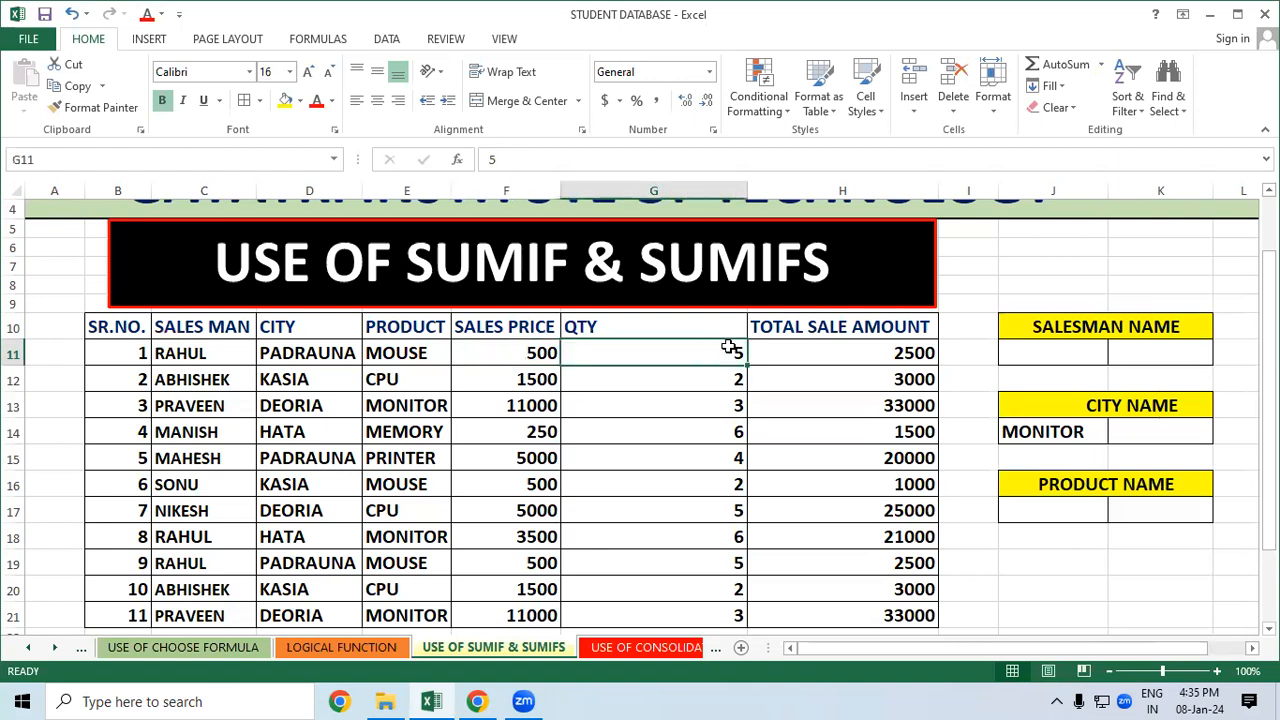
{"action": "left_click", "coordinate": [843, 352]}
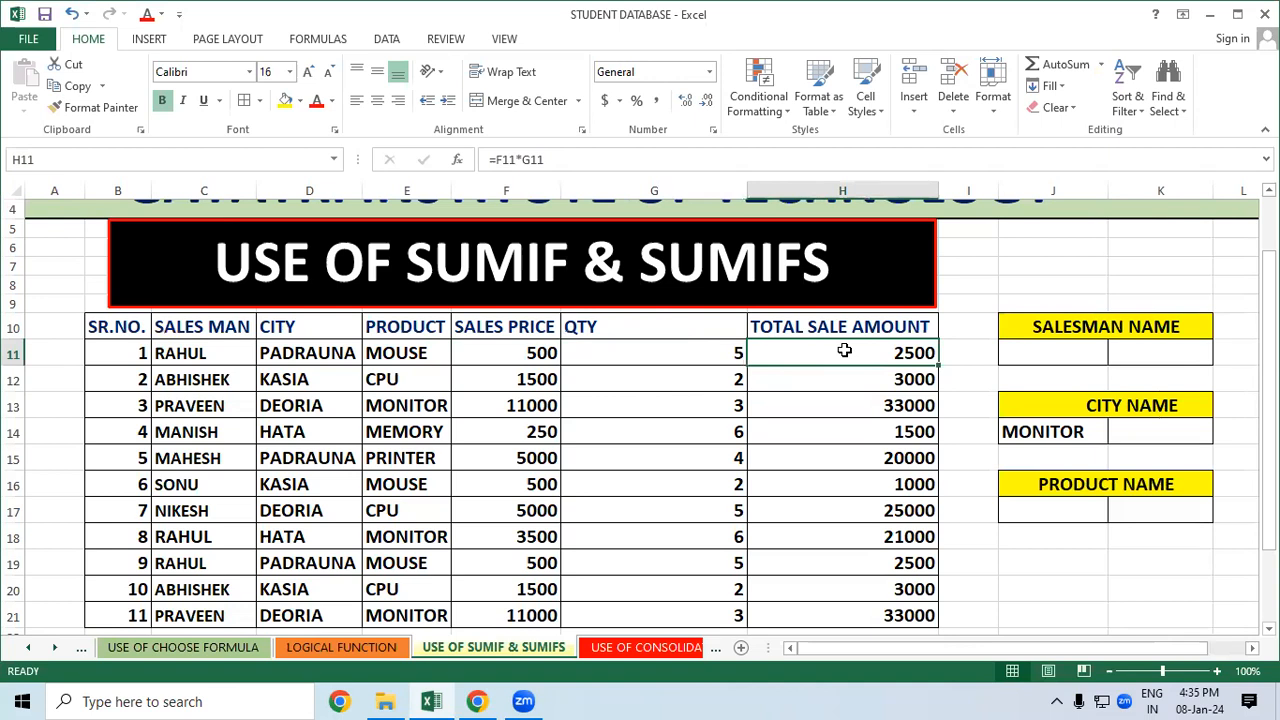
{"action": "left_click", "coordinate": [508, 377]}
{"action": "left_click", "coordinate": [630, 378]}
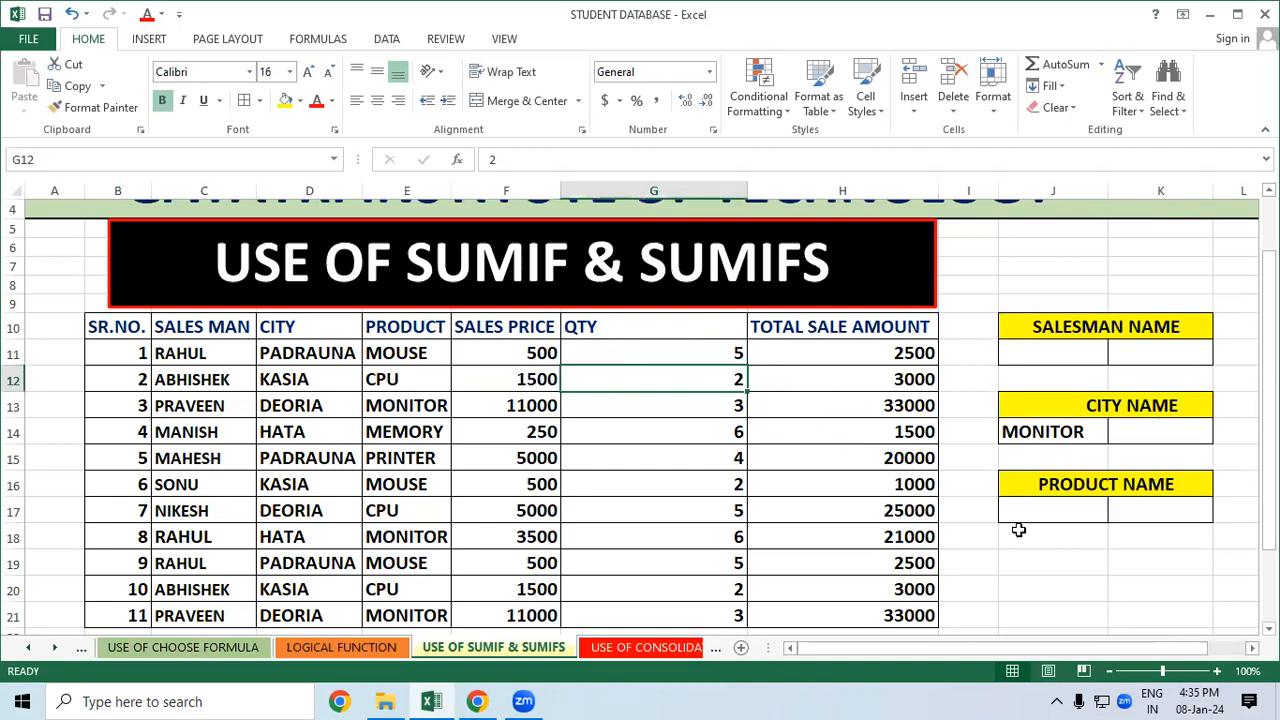
{"action": "left_click", "coordinate": [1103, 568]}
{"action": "left_click_drag", "start_coordinate": [1268, 352], "coordinate": [1268, 364]}
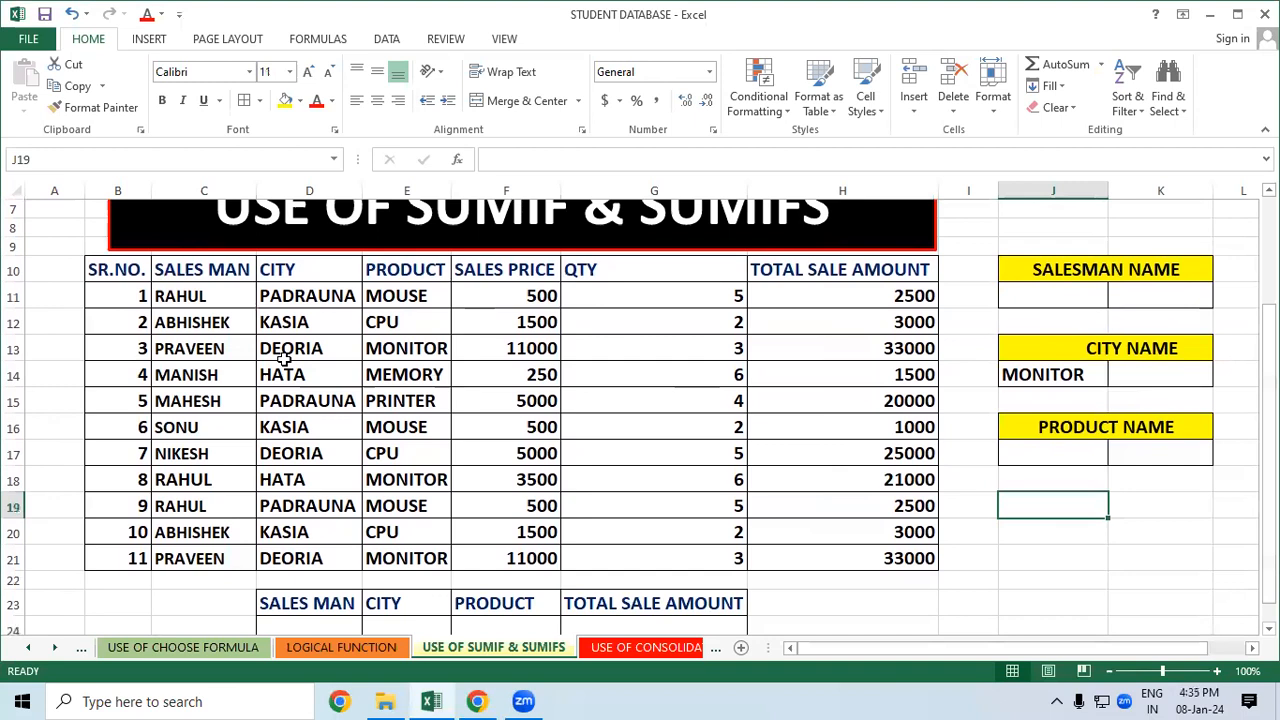
{"action": "left_click", "coordinate": [174, 295]}
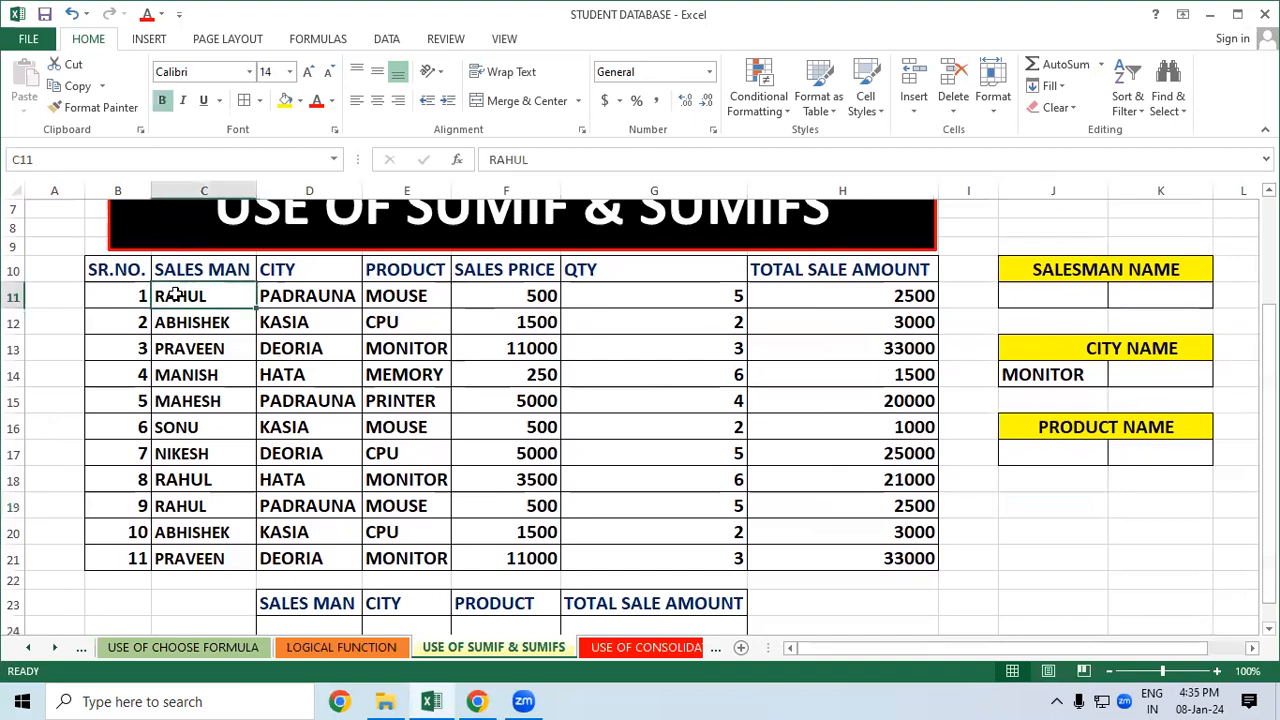
{"action": "left_click", "coordinate": [200, 505]}
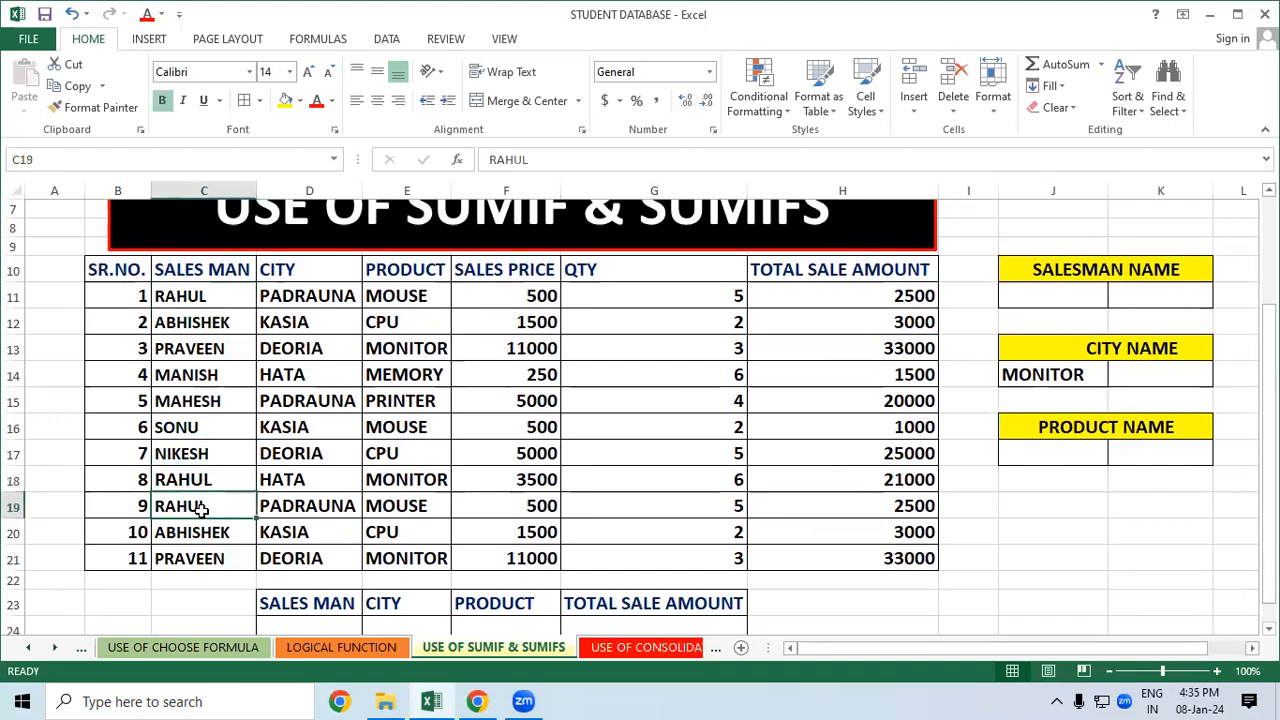
{"action": "left_click_drag", "start_coordinate": [200, 298], "coordinate": [809, 296]}
{"action": "left_click", "coordinate": [245, 477]}
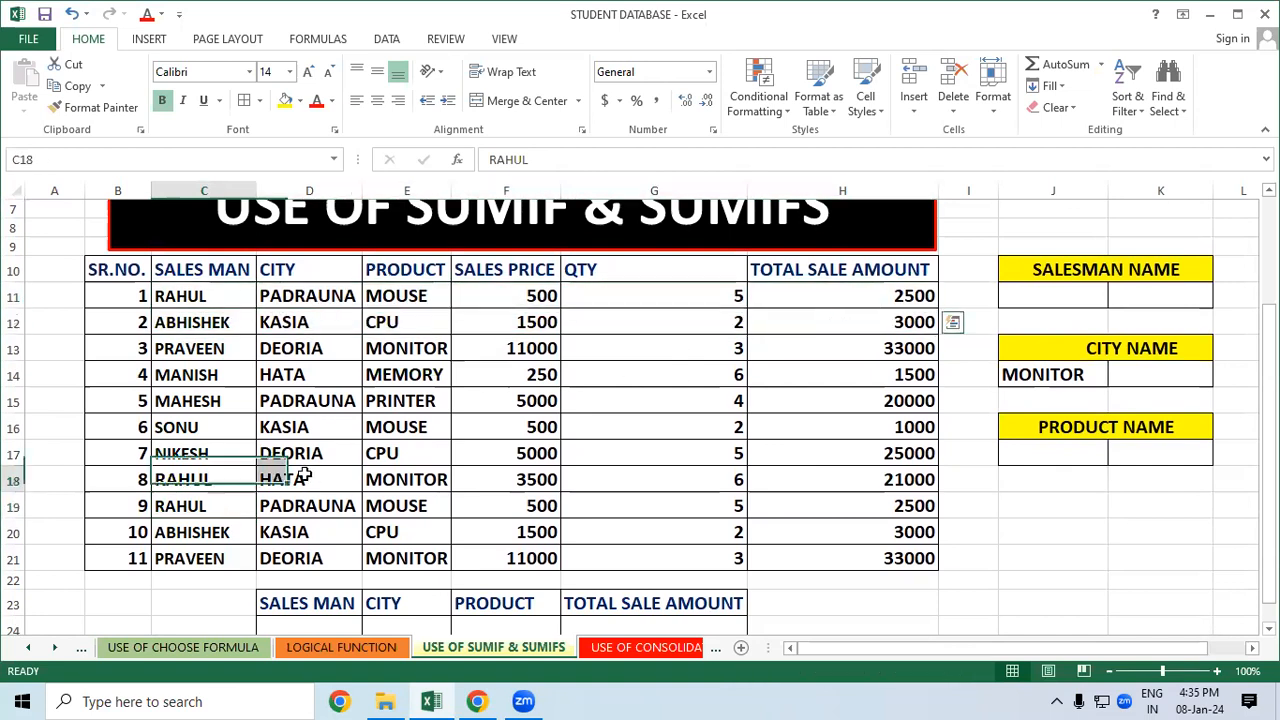
{"action": "left_click_drag", "start_coordinate": [245, 476], "coordinate": [820, 466]}
{"action": "left_click", "coordinate": [229, 508]}
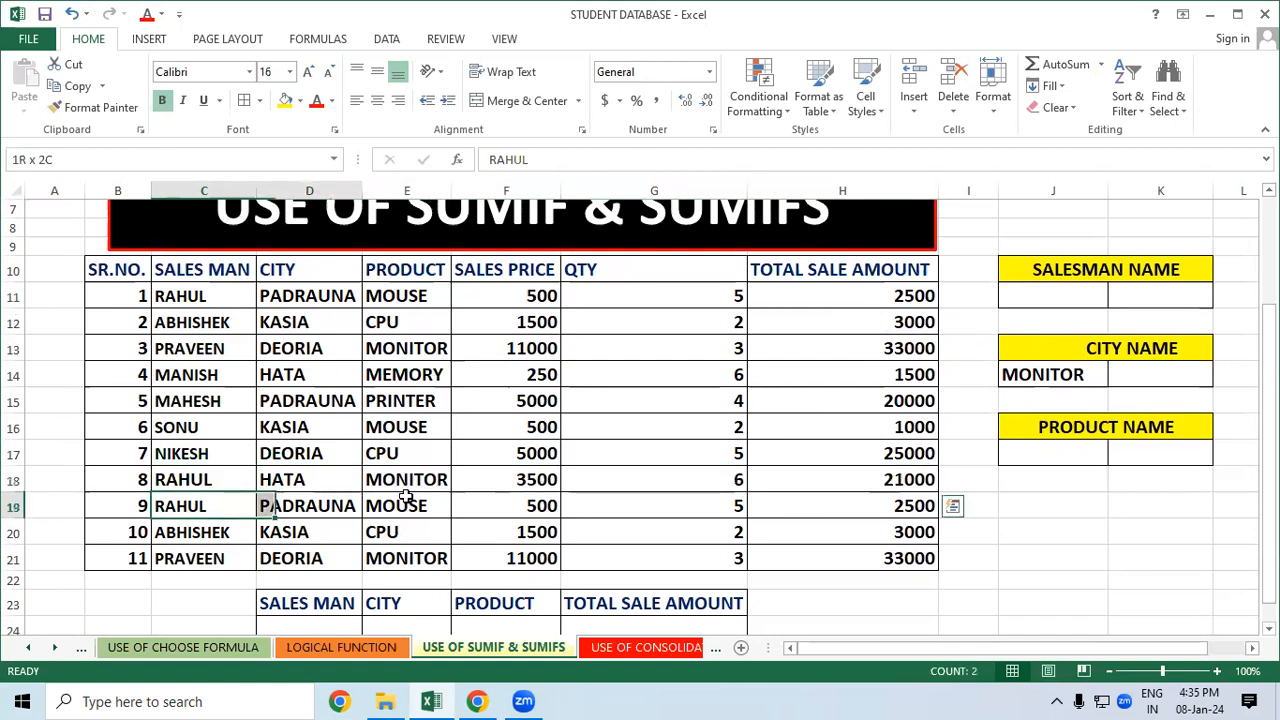
{"action": "left_click_drag", "start_coordinate": [381, 497], "coordinate": [809, 497]}
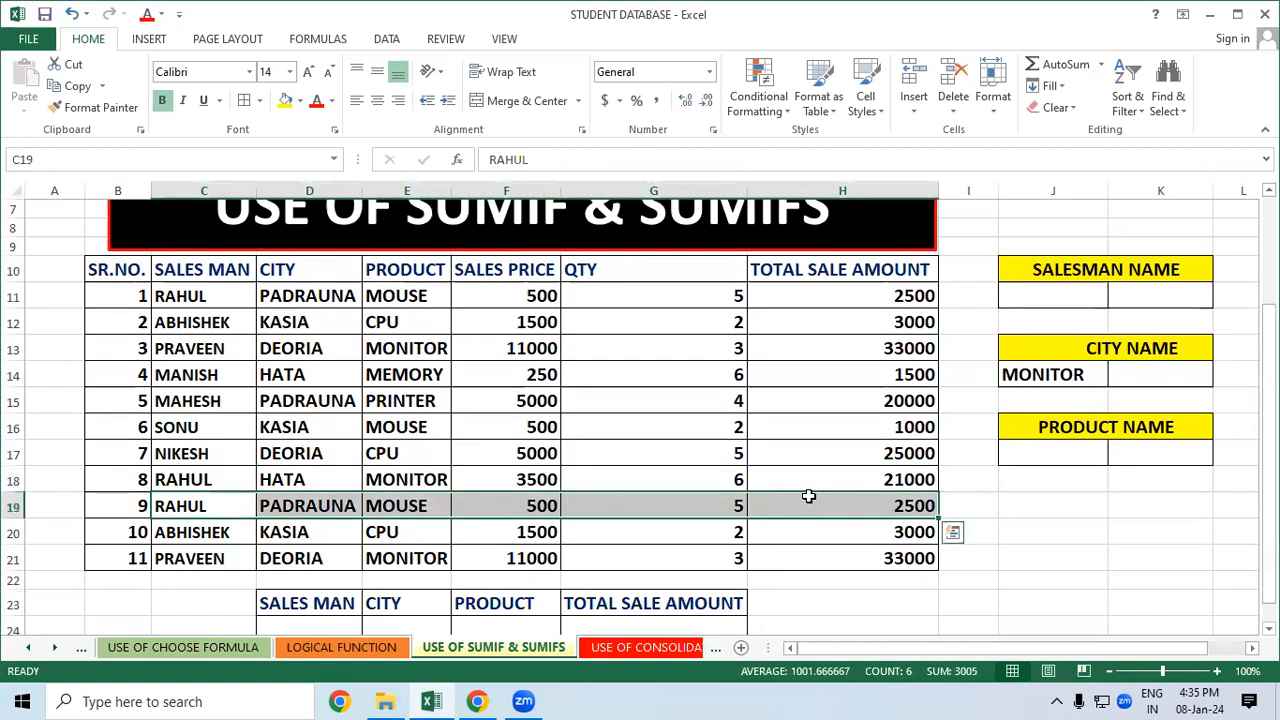
{"action": "left_click", "coordinate": [1092, 530]}
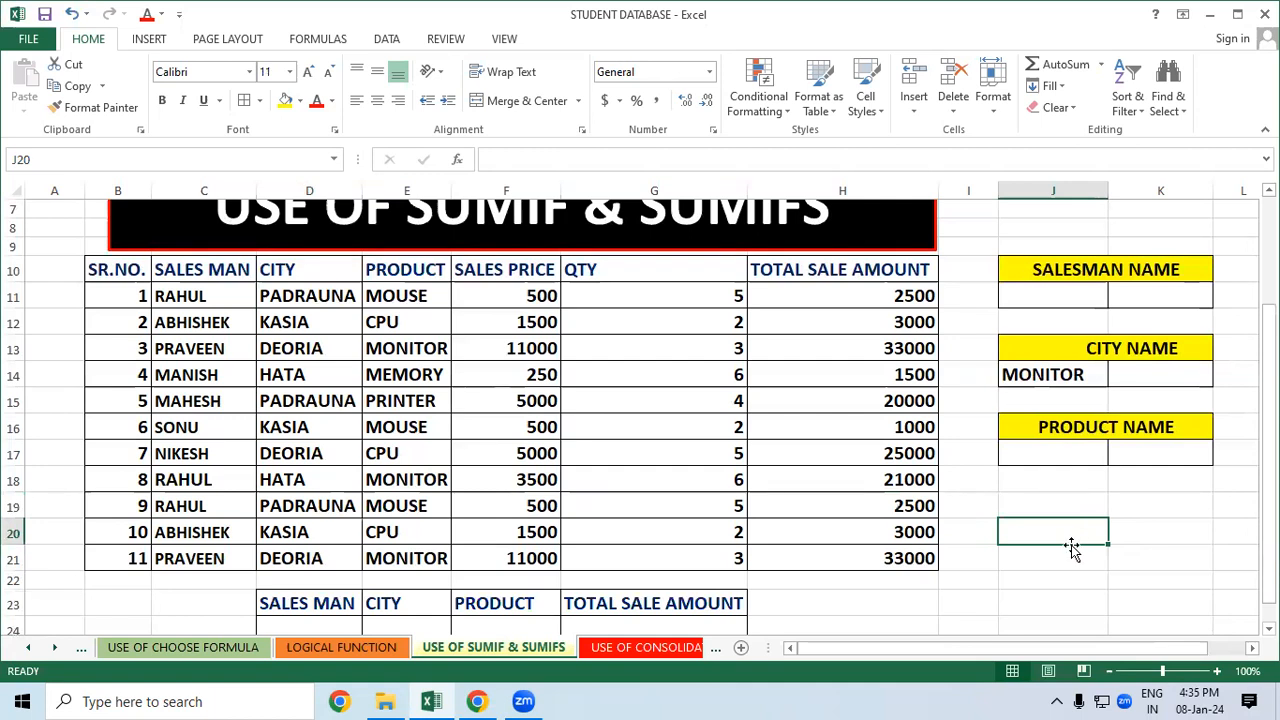
{"action": "left_click", "coordinate": [1040, 290]}
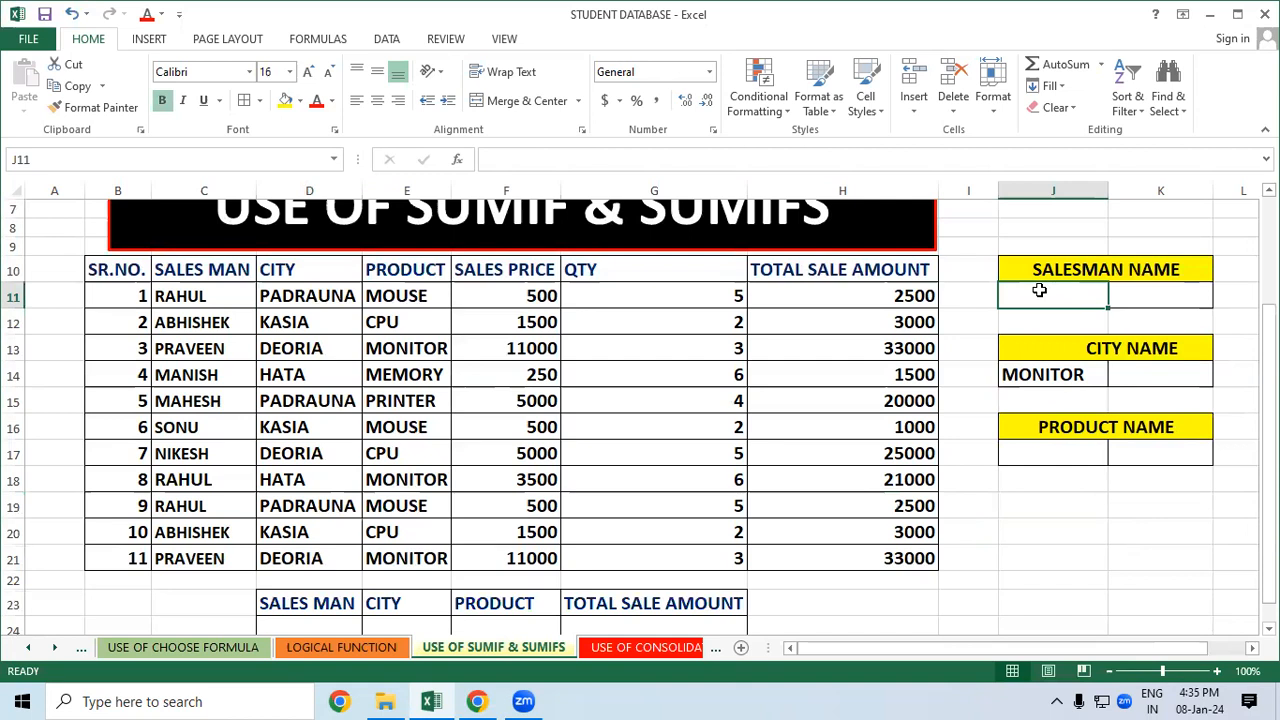
{"action": "left_click", "coordinate": [202, 297]}
Copy RAHUL from C11 into the salesman name box J11
{"action": "right_click", "coordinate": [204, 300]}
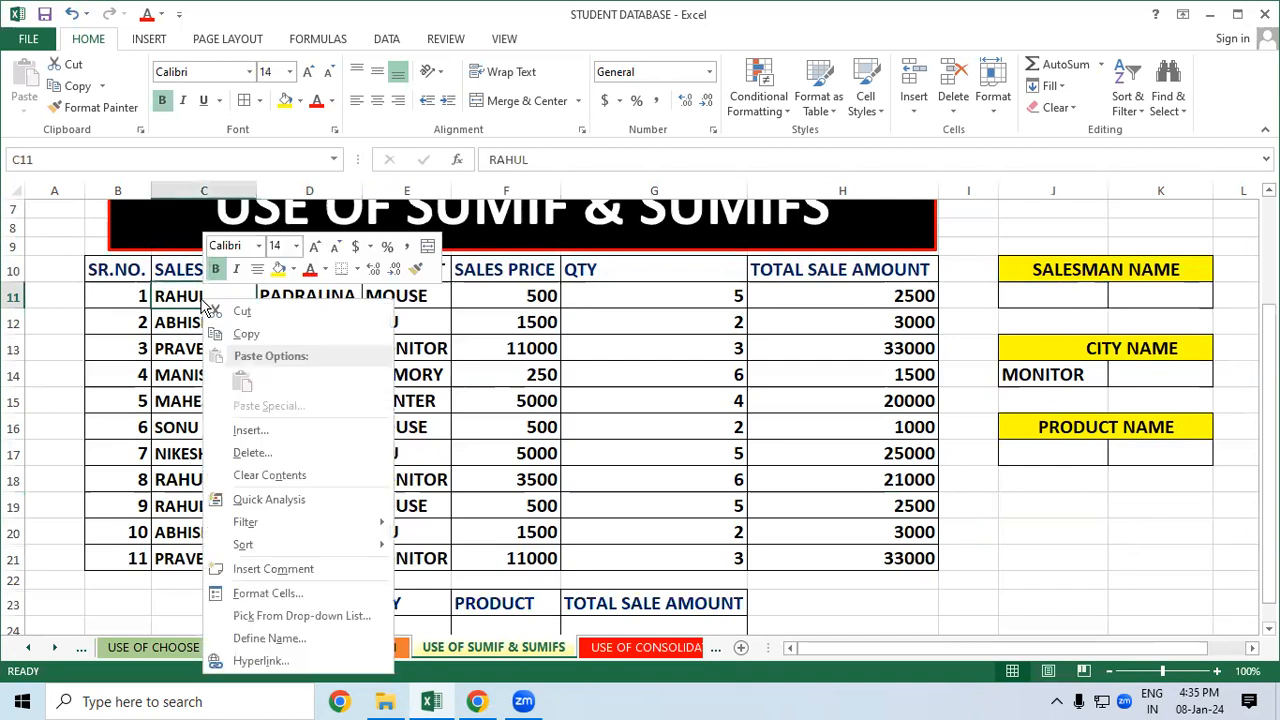
{"action": "left_click", "coordinate": [245, 334]}
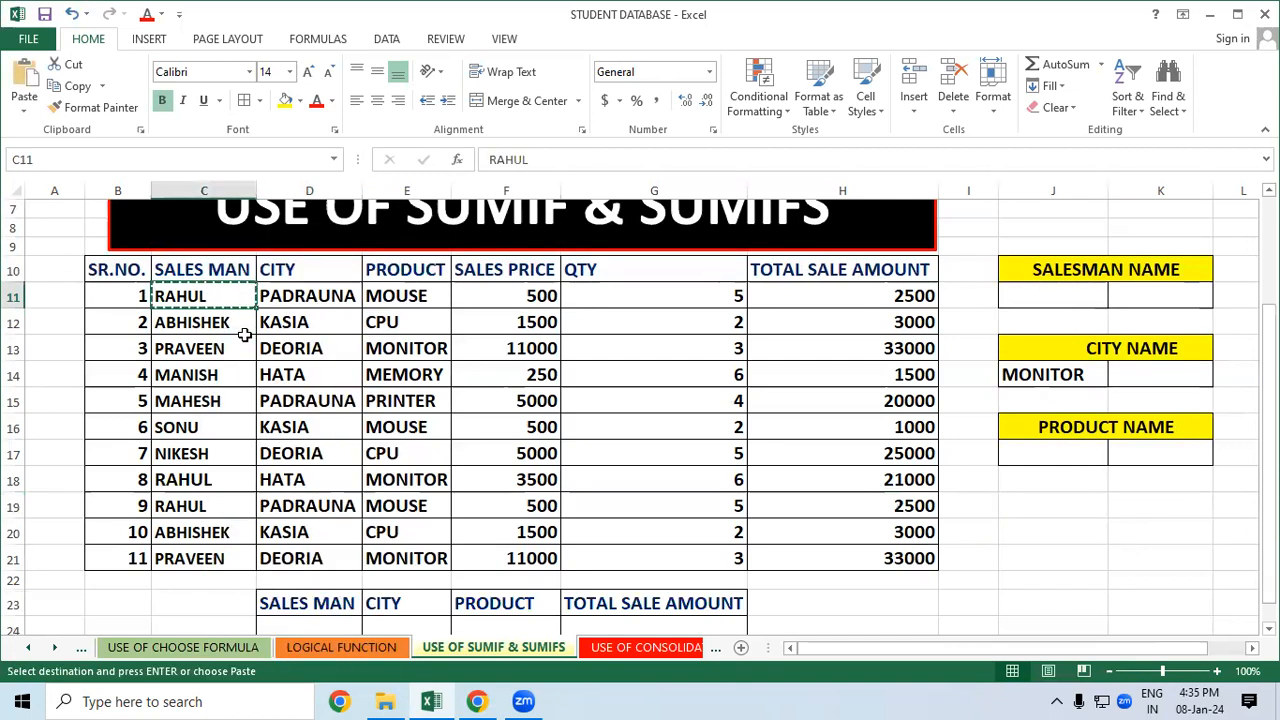
{"action": "left_click", "coordinate": [1050, 291]}
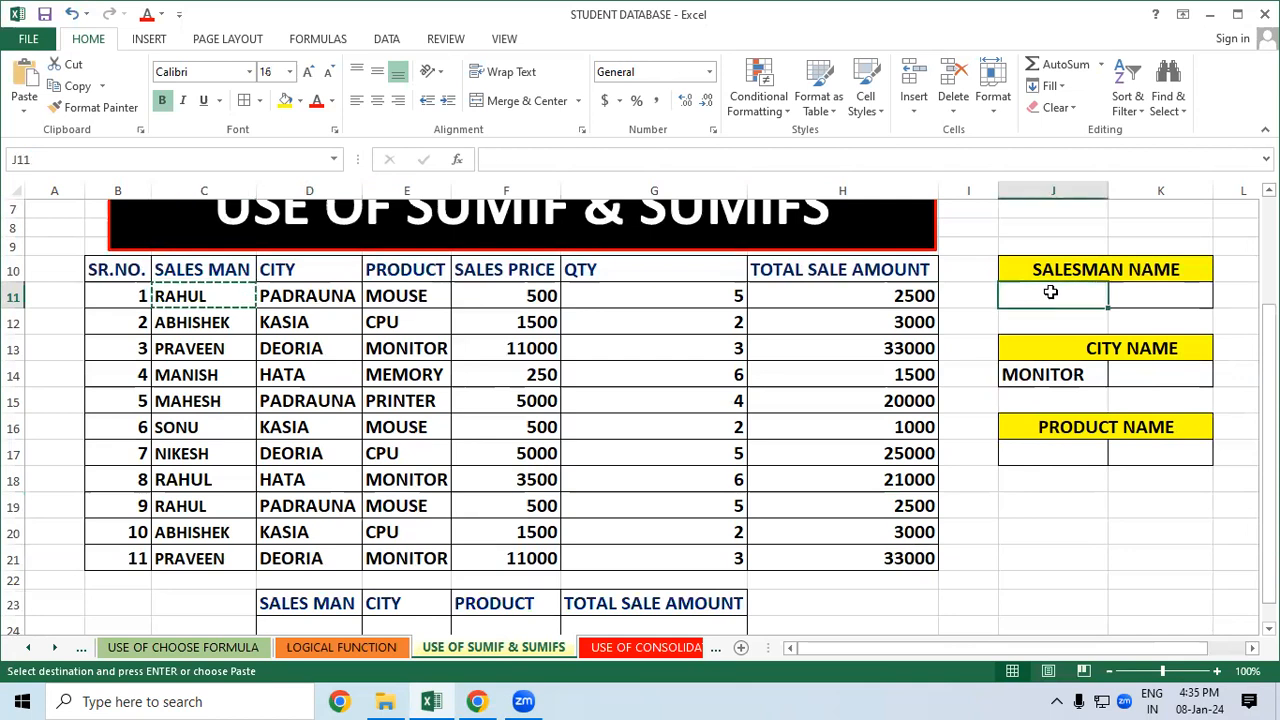
{"action": "right_click", "coordinate": [1050, 291]}
{"action": "left_click", "coordinate": [1092, 372]}
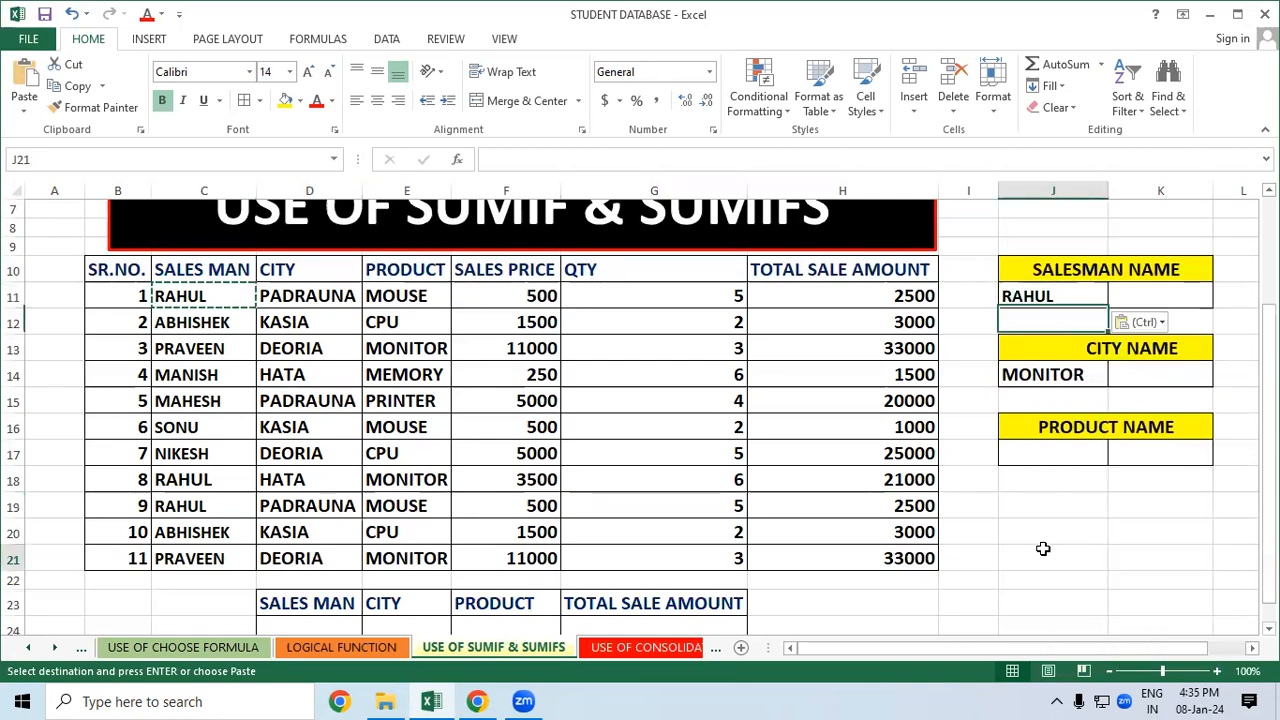
{"action": "left_click", "coordinate": [1075, 555]}
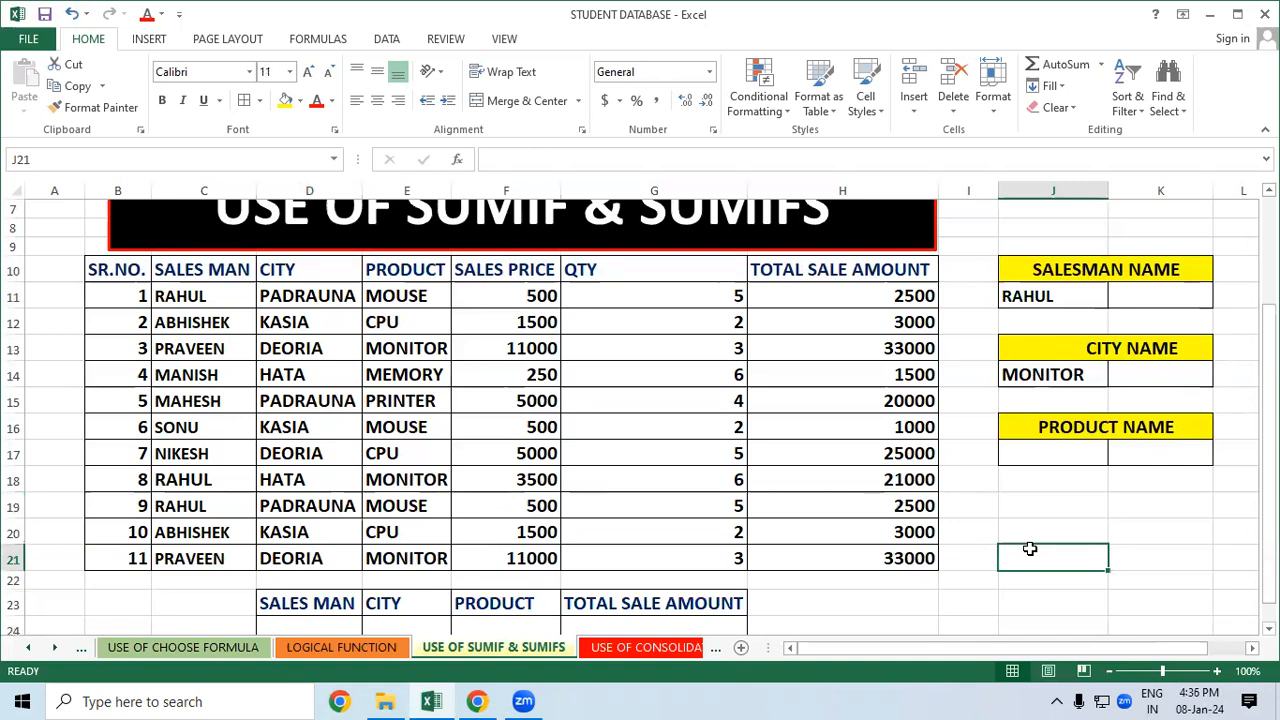
Delete MONITOR from the city name box J14
{"action": "left_click", "coordinate": [1038, 376]}
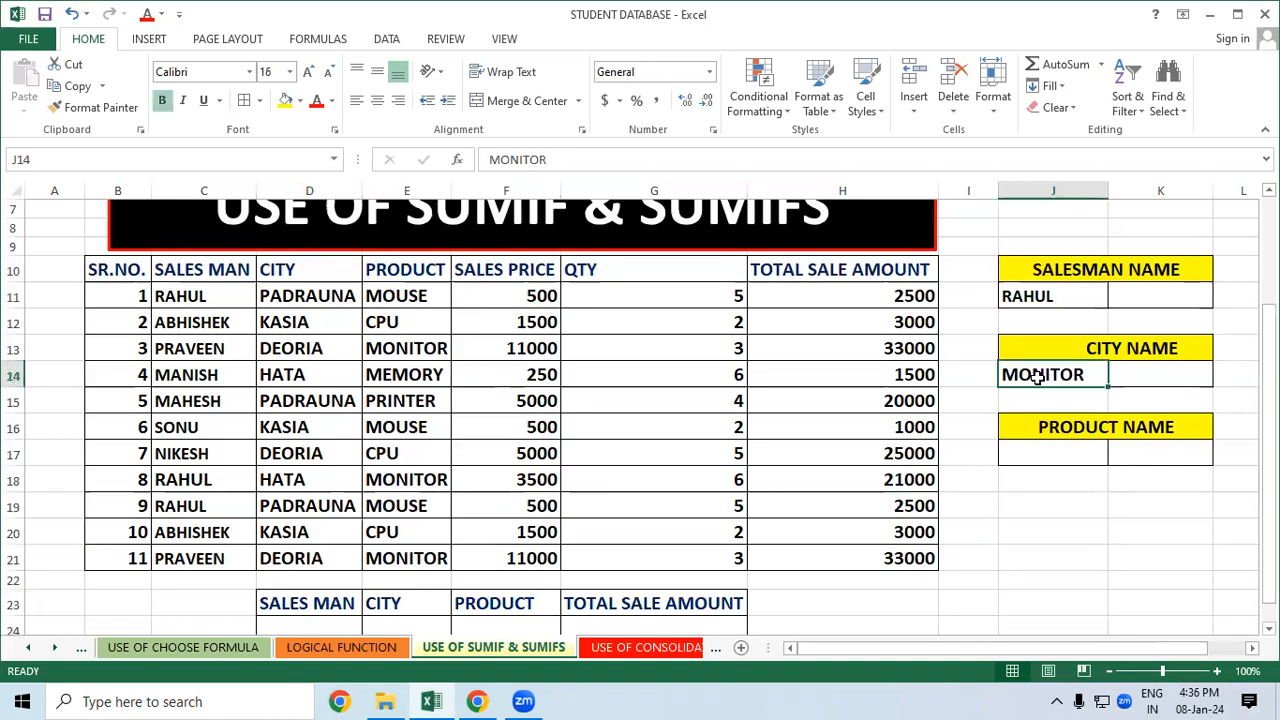
{"action": "key", "text": "Delete"}
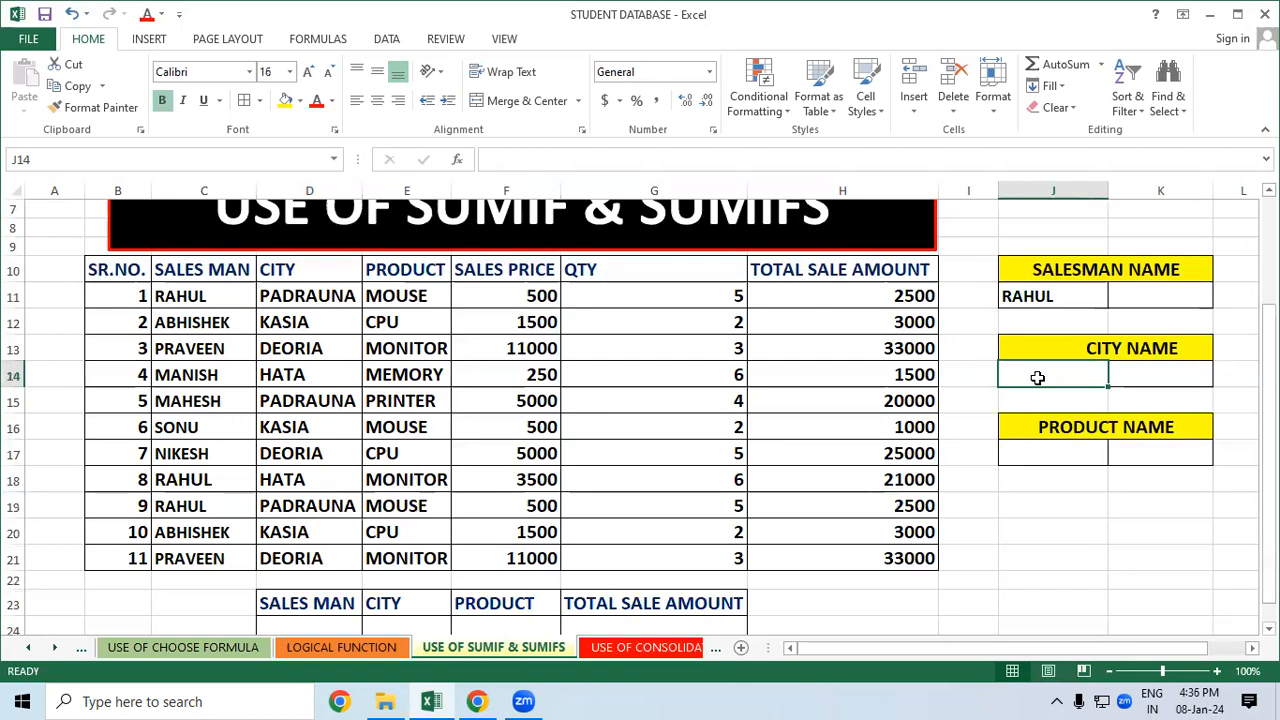
{"action": "left_click", "coordinate": [1054, 486]}
Point out the city, product and salesman entries in the sales table
{"action": "left_click_drag", "start_coordinate": [300, 305], "coordinate": [300, 378]}
{"action": "left_click_drag", "start_coordinate": [394, 326], "coordinate": [410, 409]}
{"action": "left_click_drag", "start_coordinate": [417, 480], "coordinate": [406, 510]}
{"action": "left_click", "coordinate": [166, 371]}
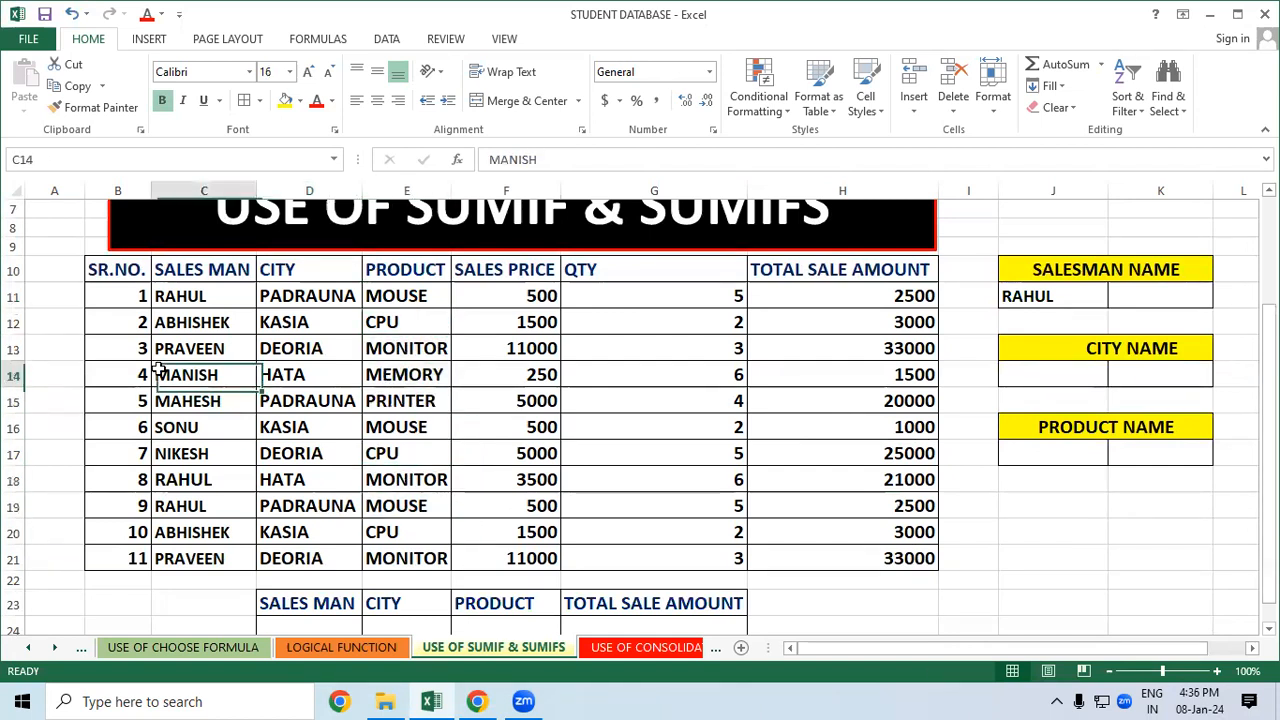
{"action": "left_click", "coordinate": [1043, 300]}
Remove a stray equals sign, leaving the cell beside RAHUL empty
{"action": "left_click", "coordinate": [1134, 296]}
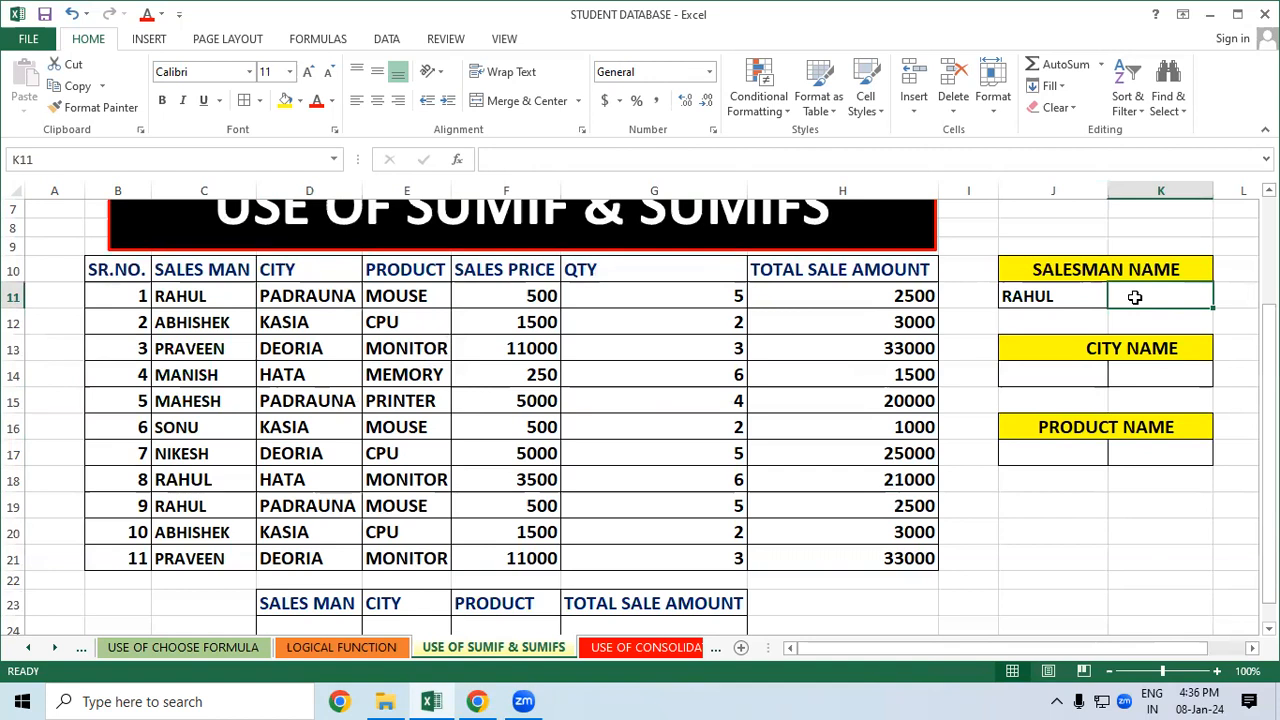
{"action": "left_click", "coordinate": [1092, 527]}
{"action": "left_click", "coordinate": [1166, 291]}
{"action": "key", "text": "BackSpace"}
{"action": "left_click", "coordinate": [1094, 527]}
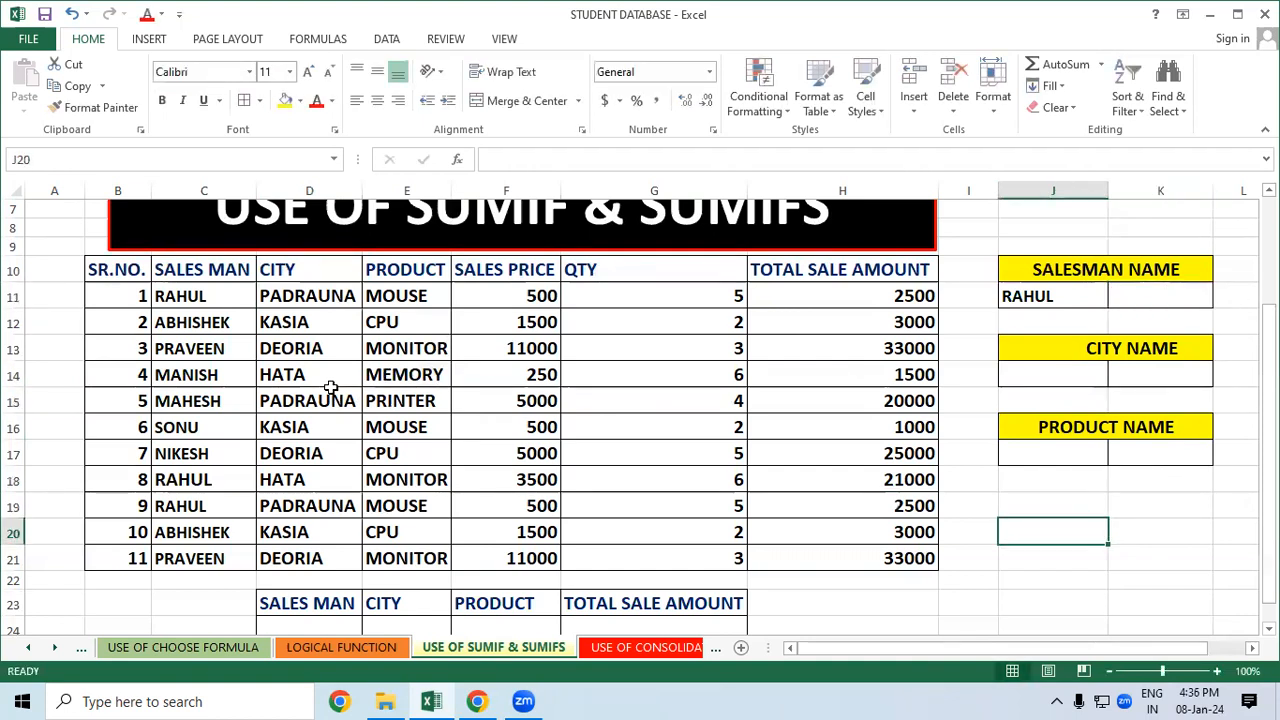
Format Painter the PRINTER cell's formatting onto K11, the city name cells and the product name cells
{"action": "left_click", "coordinate": [395, 400]}
{"action": "left_click", "coordinate": [100, 107]}
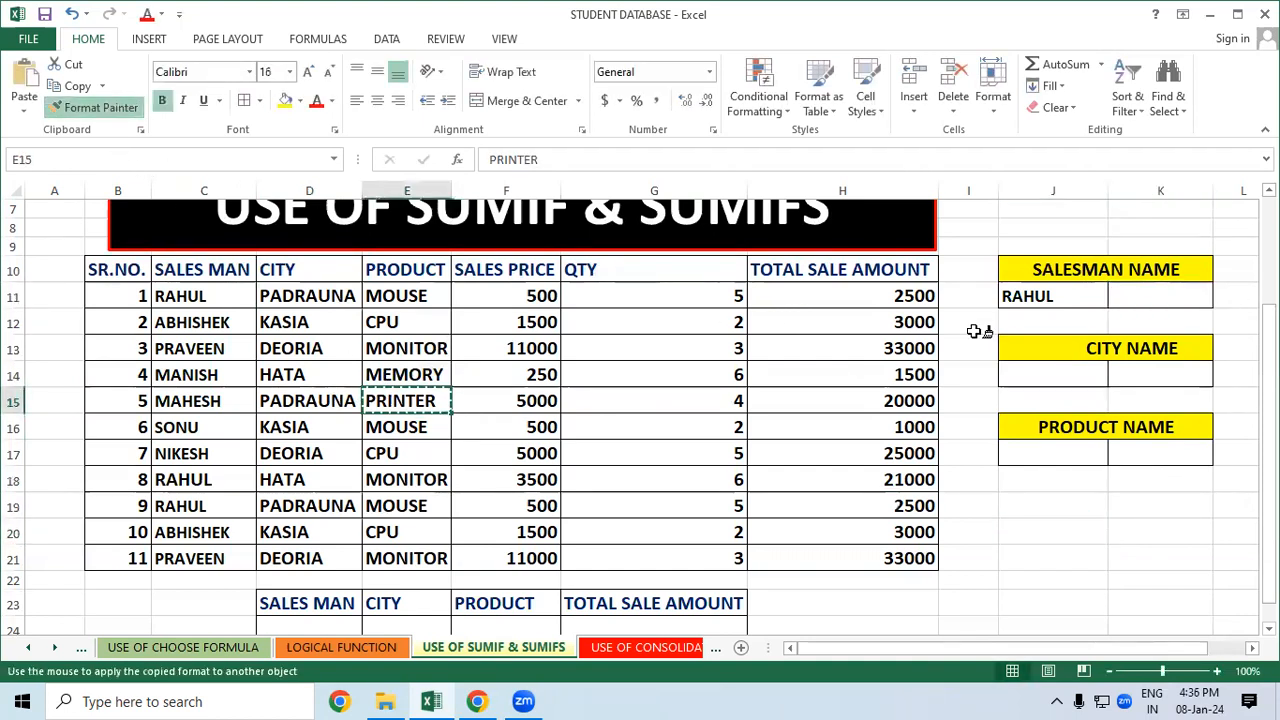
{"action": "left_click", "coordinate": [1157, 292]}
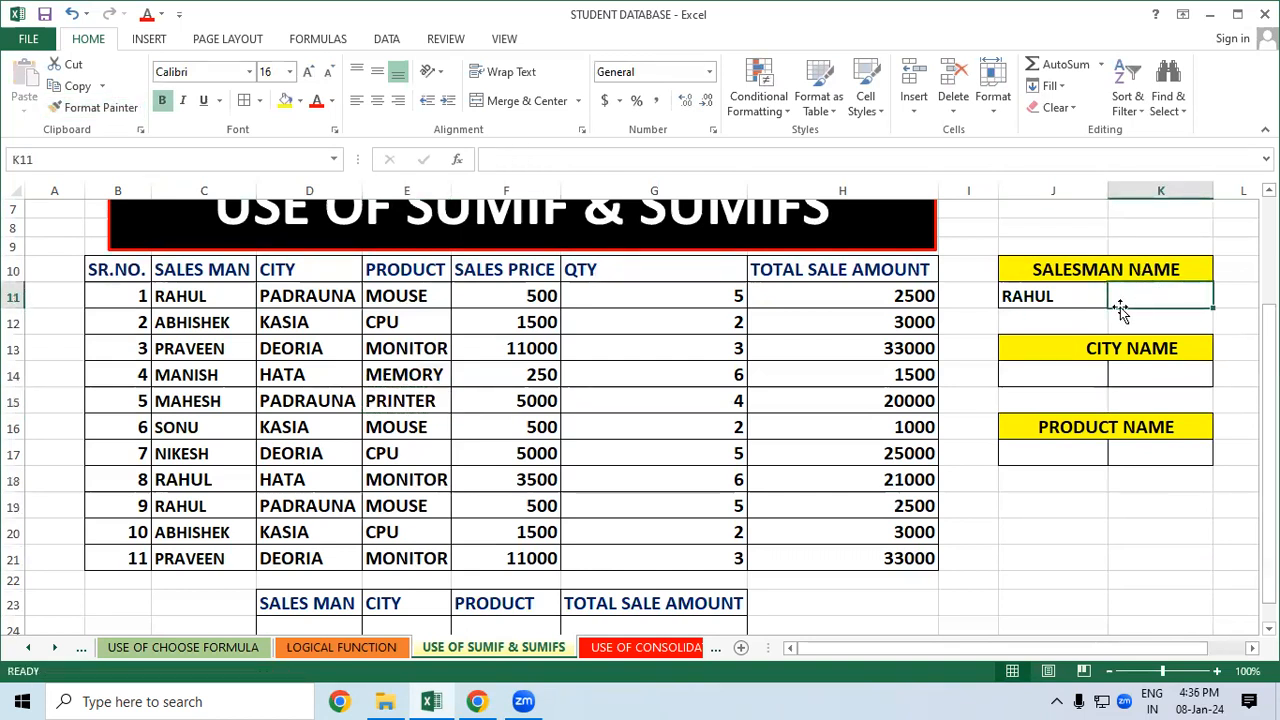
{"action": "left_click", "coordinate": [85, 115]}
{"action": "left_click_drag", "start_coordinate": [1045, 375], "coordinate": [1125, 374]}
{"action": "left_click", "coordinate": [100, 107]}
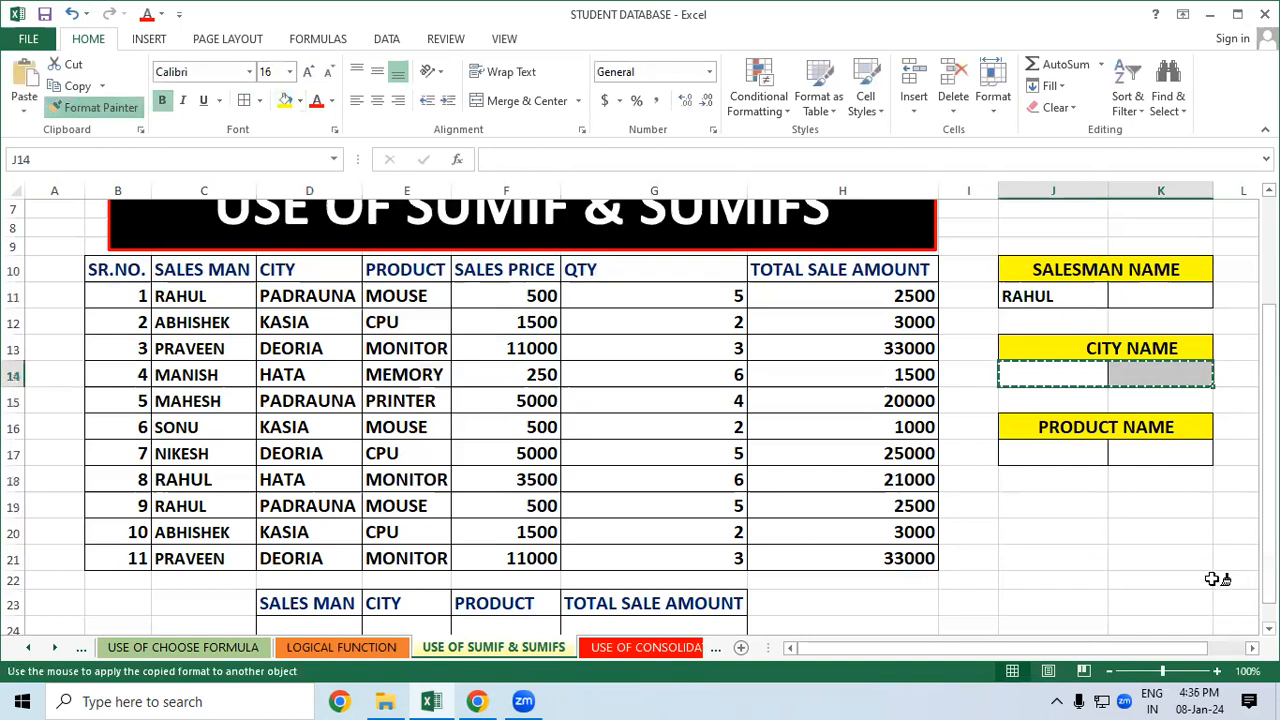
{"action": "left_click_drag", "start_coordinate": [1063, 452], "coordinate": [1155, 450]}
{"action": "left_click", "coordinate": [1123, 525]}
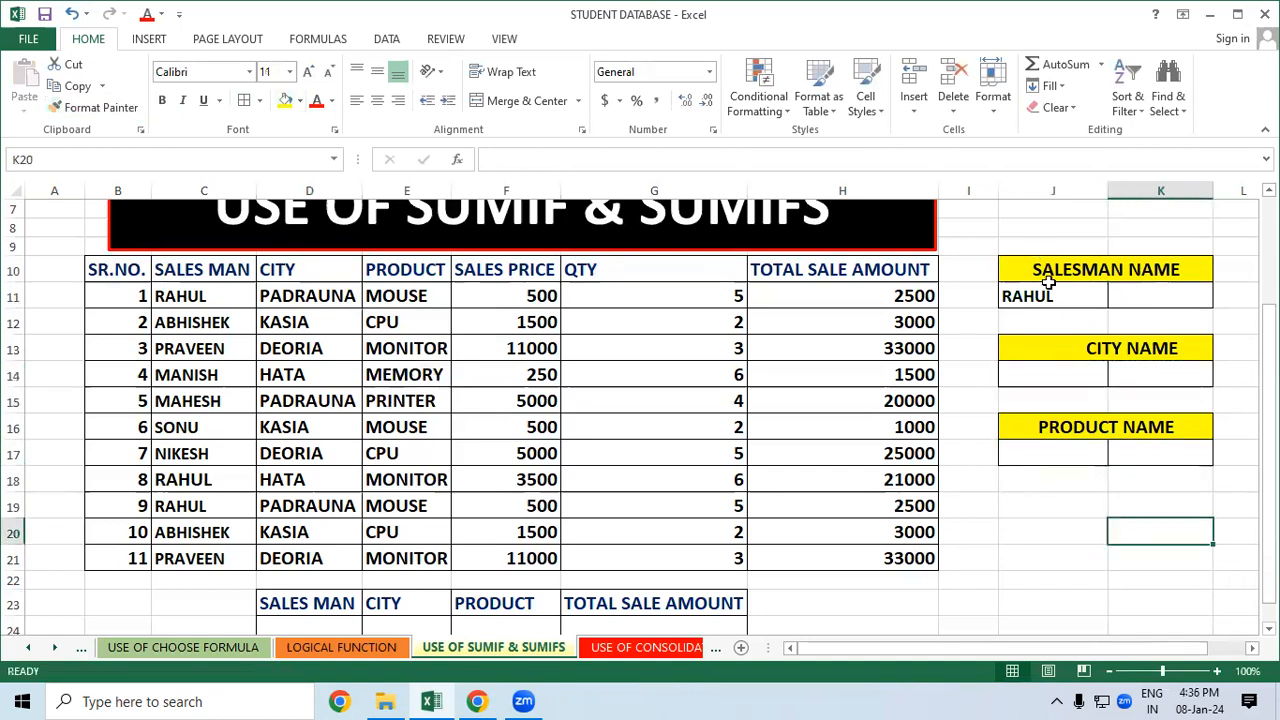
{"action": "left_click", "coordinate": [1150, 294]}
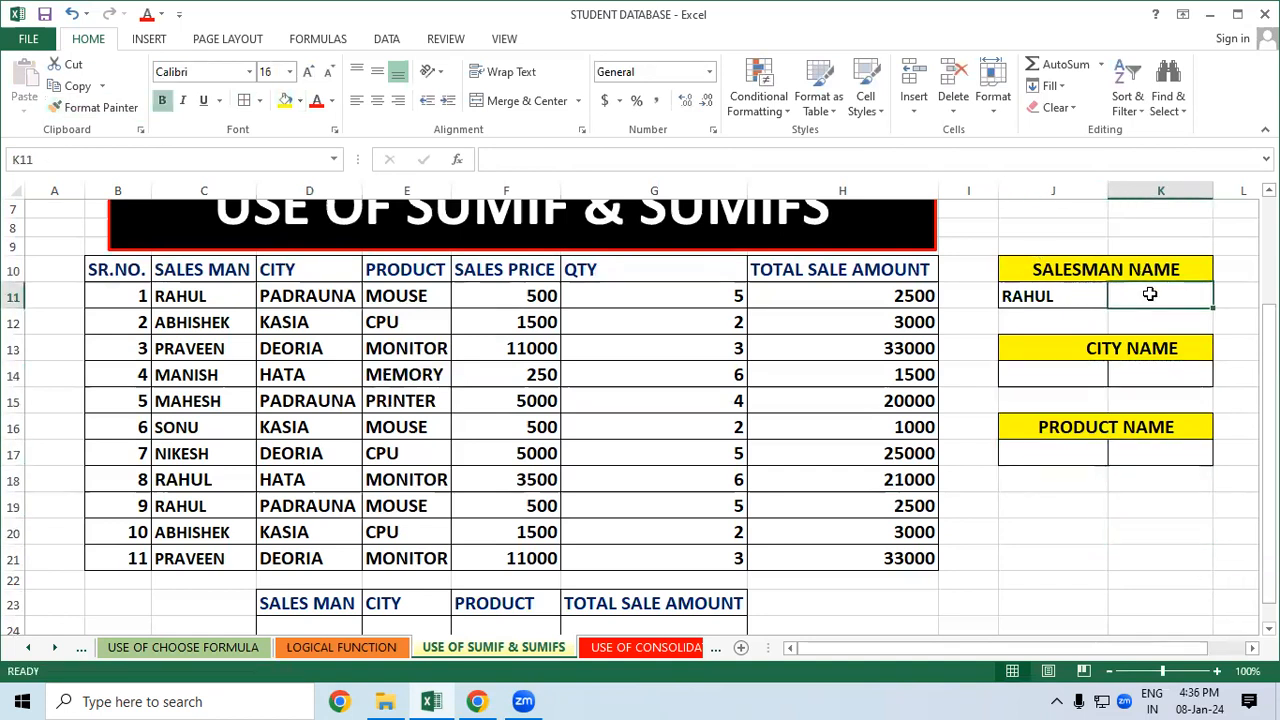
Enter =SUMIF(C10:C21,J11,H10:H21) in K11, returning RAHUL's total of 26000
{"action": "type", "text": "=SU"}
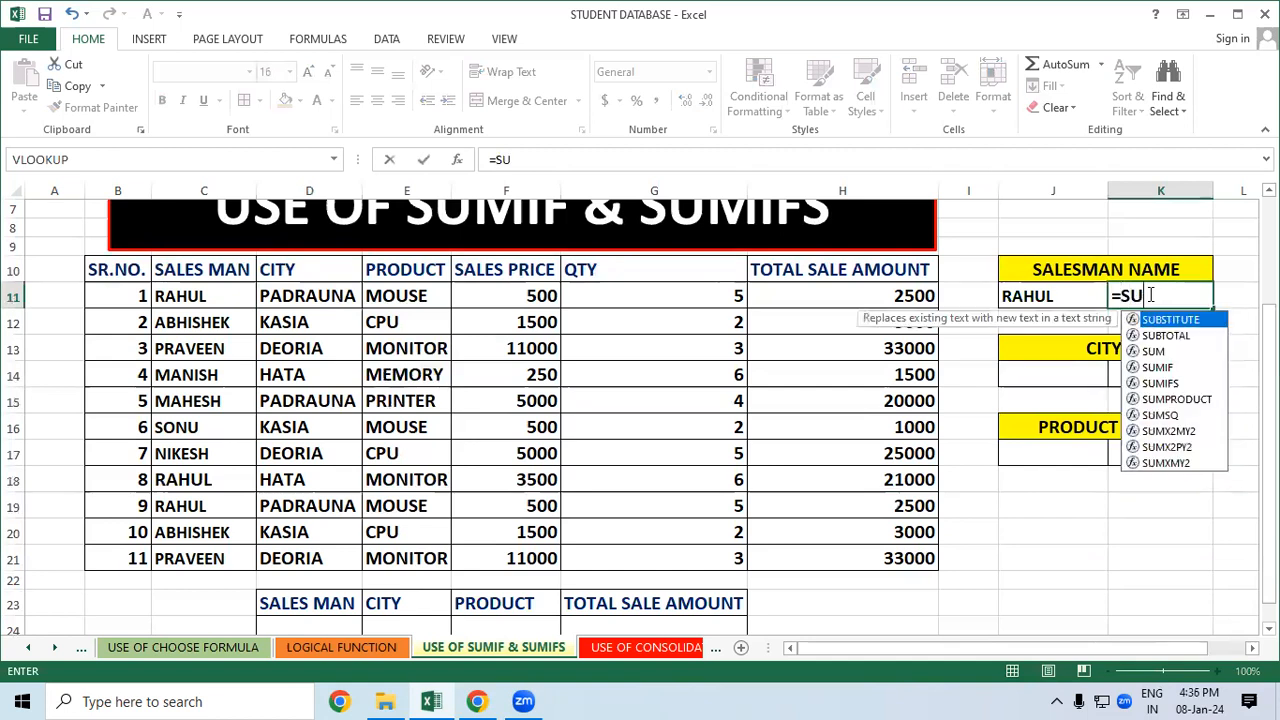
{"action": "type", "text": "MIF("}
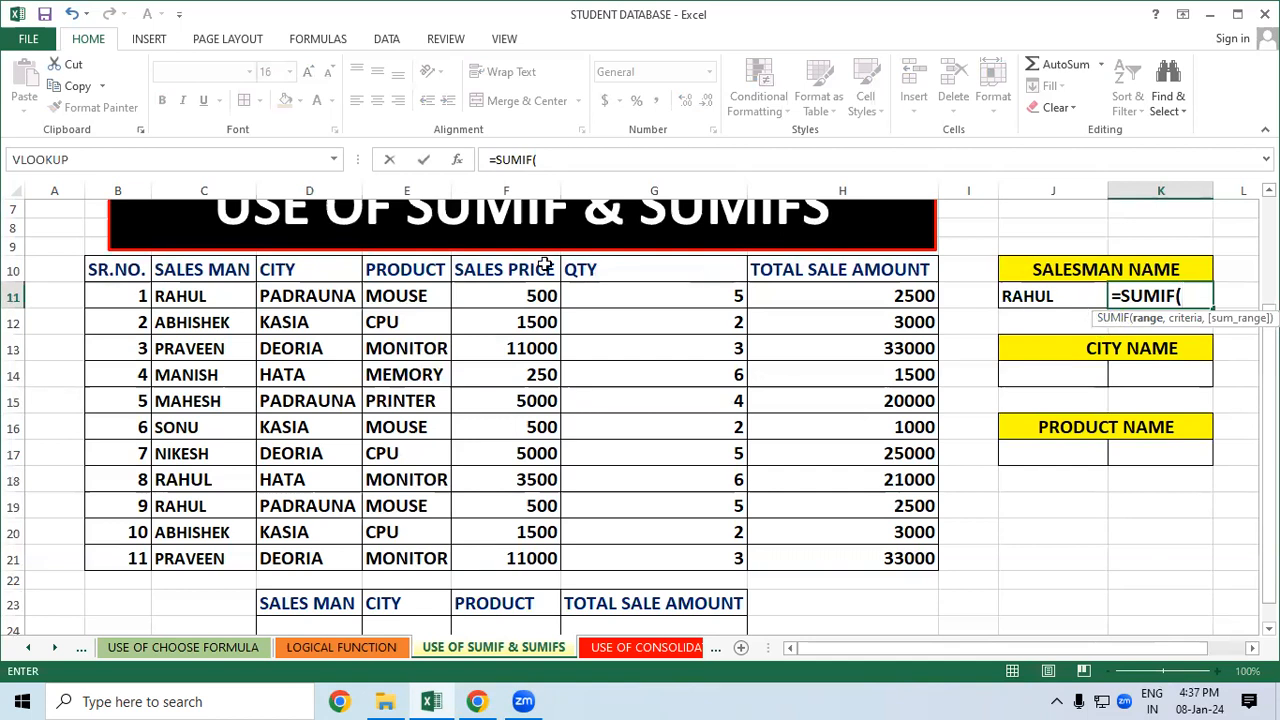
{"action": "left_click_drag", "start_coordinate": [215, 266], "coordinate": [191, 557]}
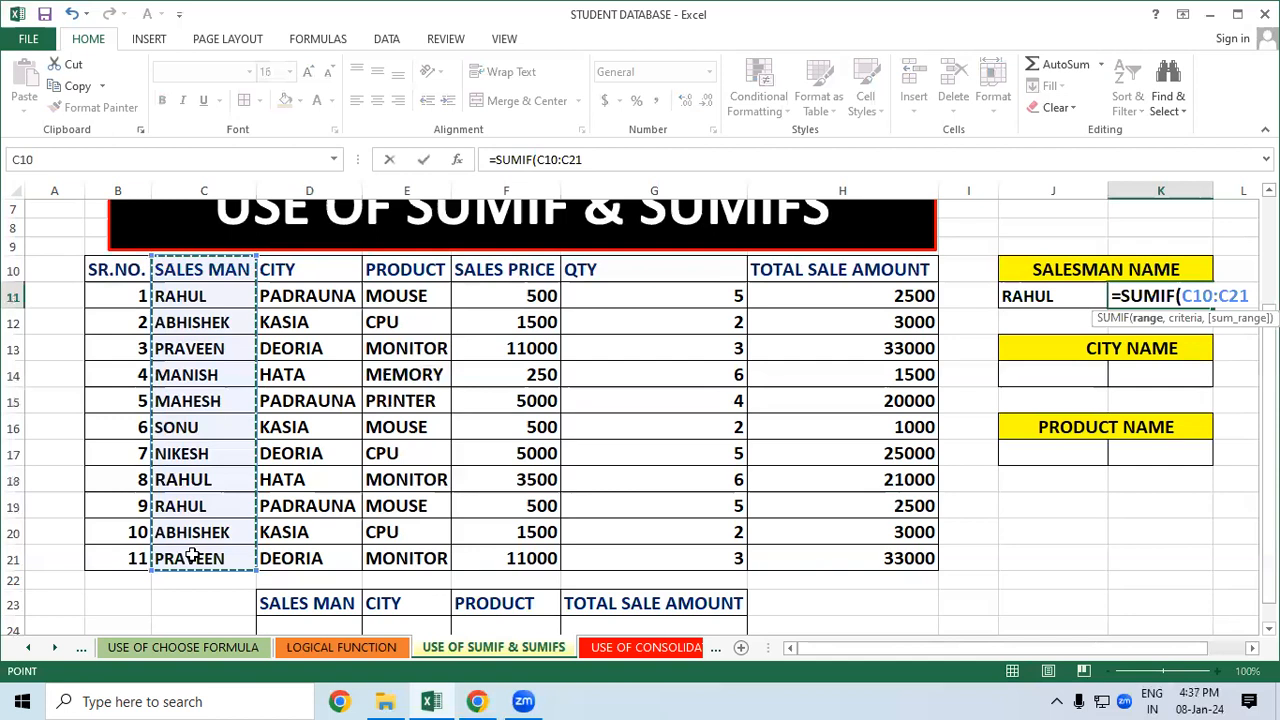
{"action": "type", "text": ","}
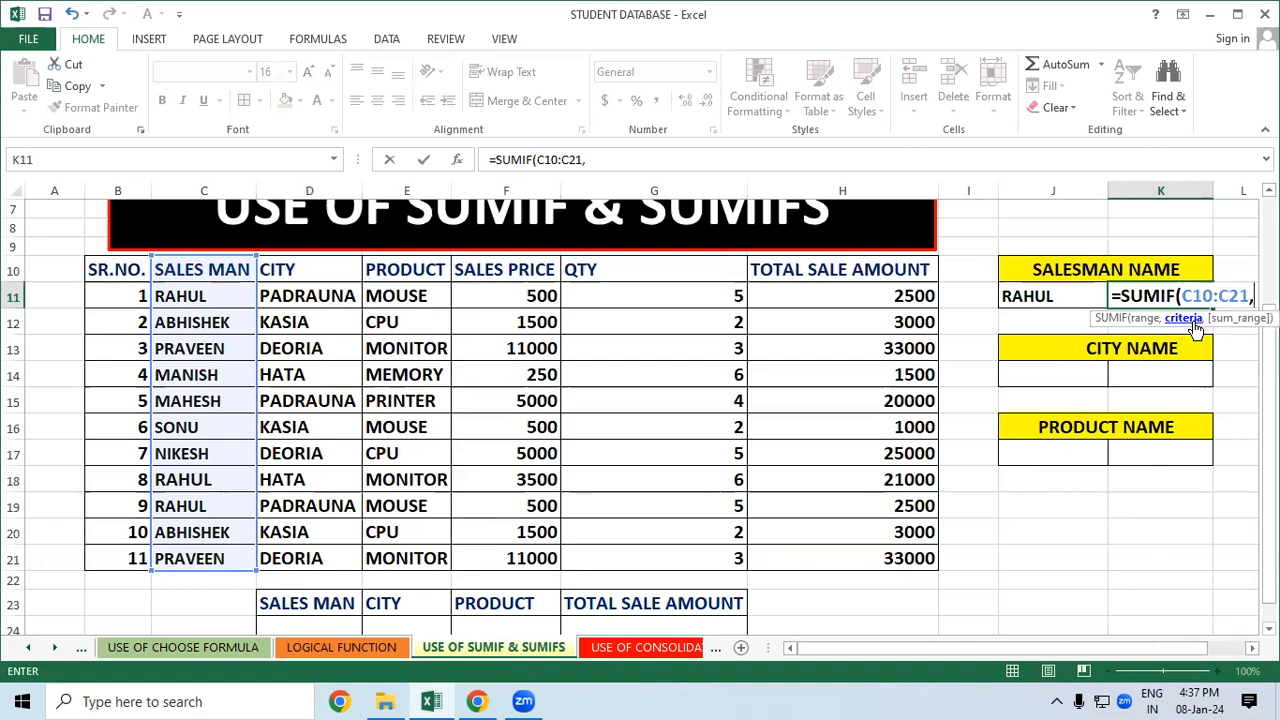
{"action": "left_click", "coordinate": [1061, 295]}
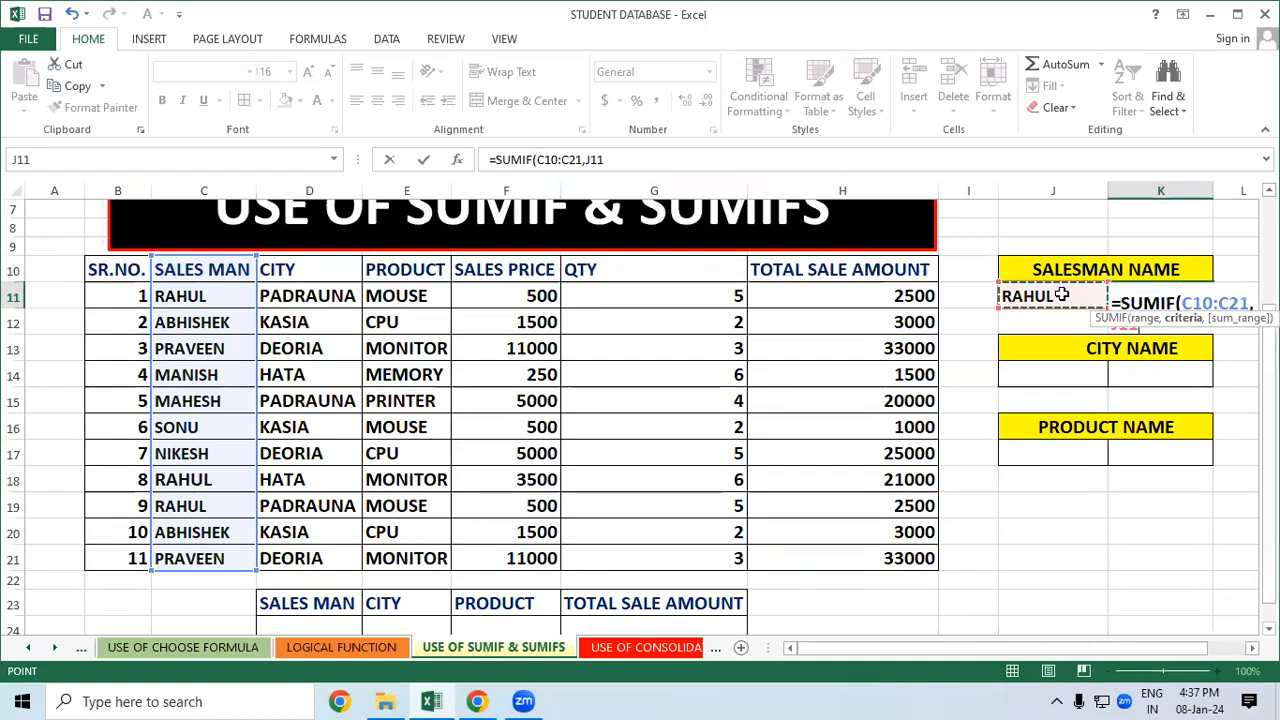
{"action": "type", "text": ","}
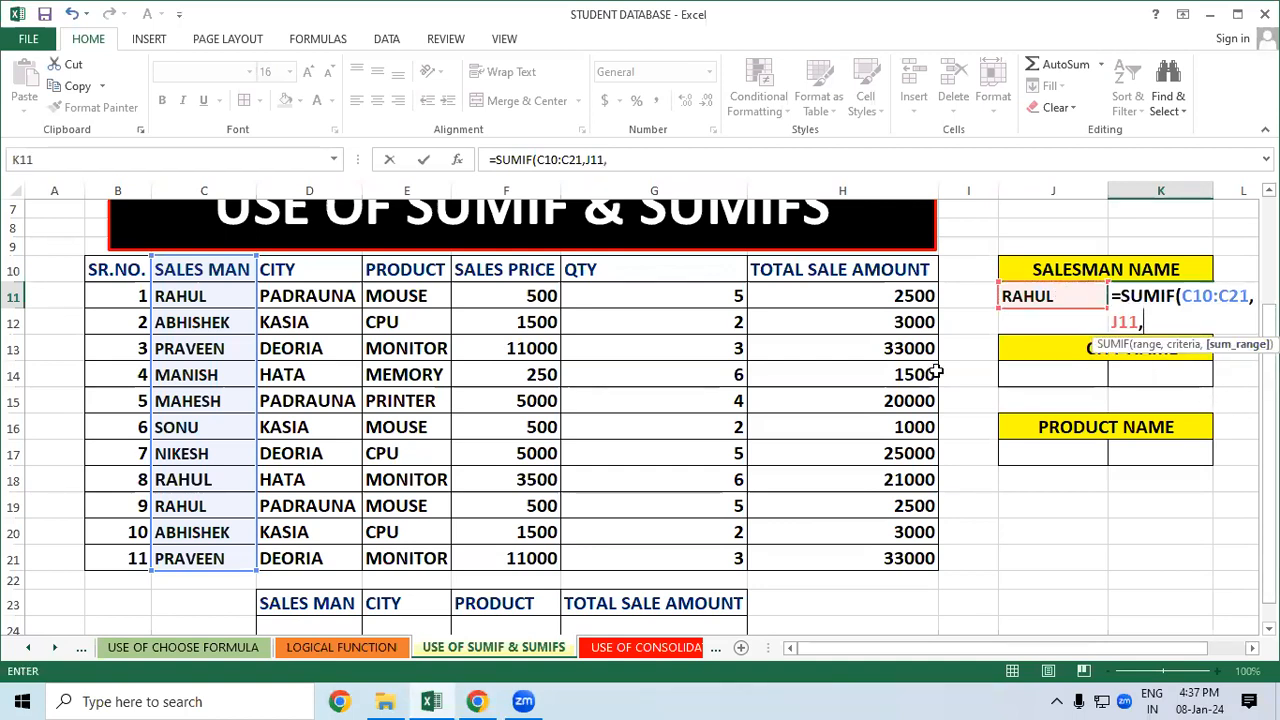
{"action": "left_click_drag", "start_coordinate": [829, 270], "coordinate": [837, 558]}
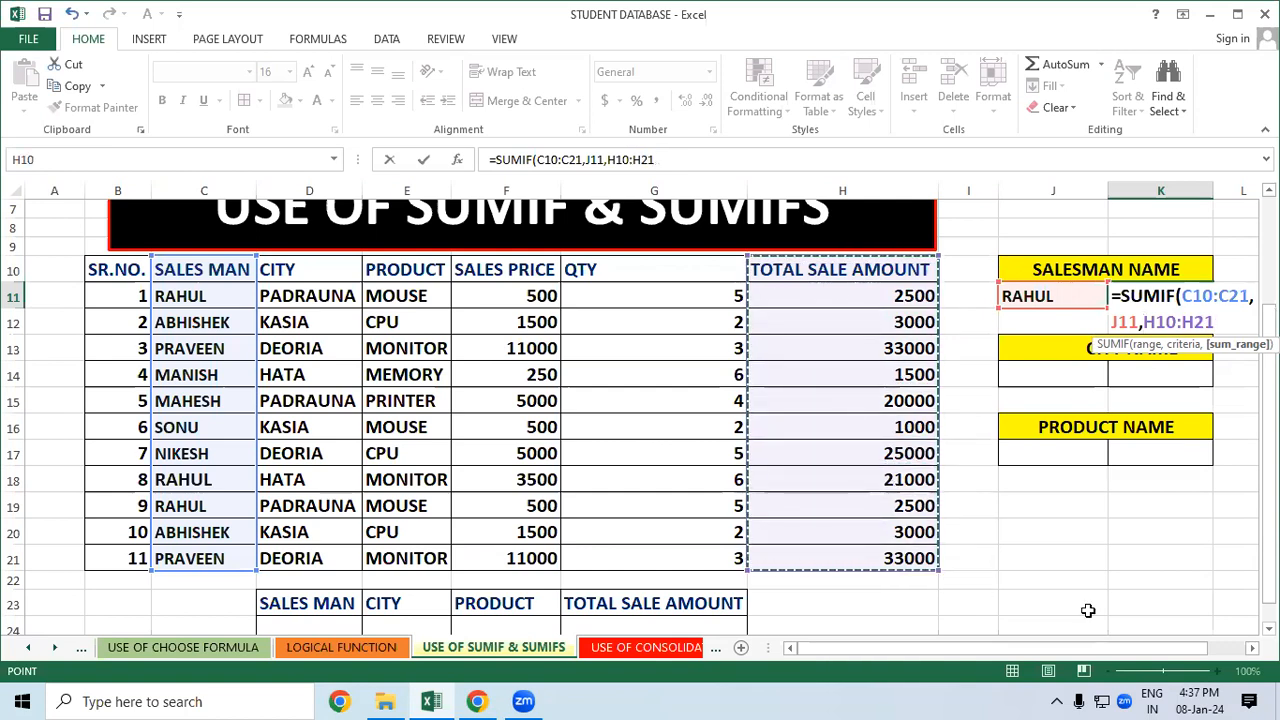
{"action": "key", "text": "Return"}
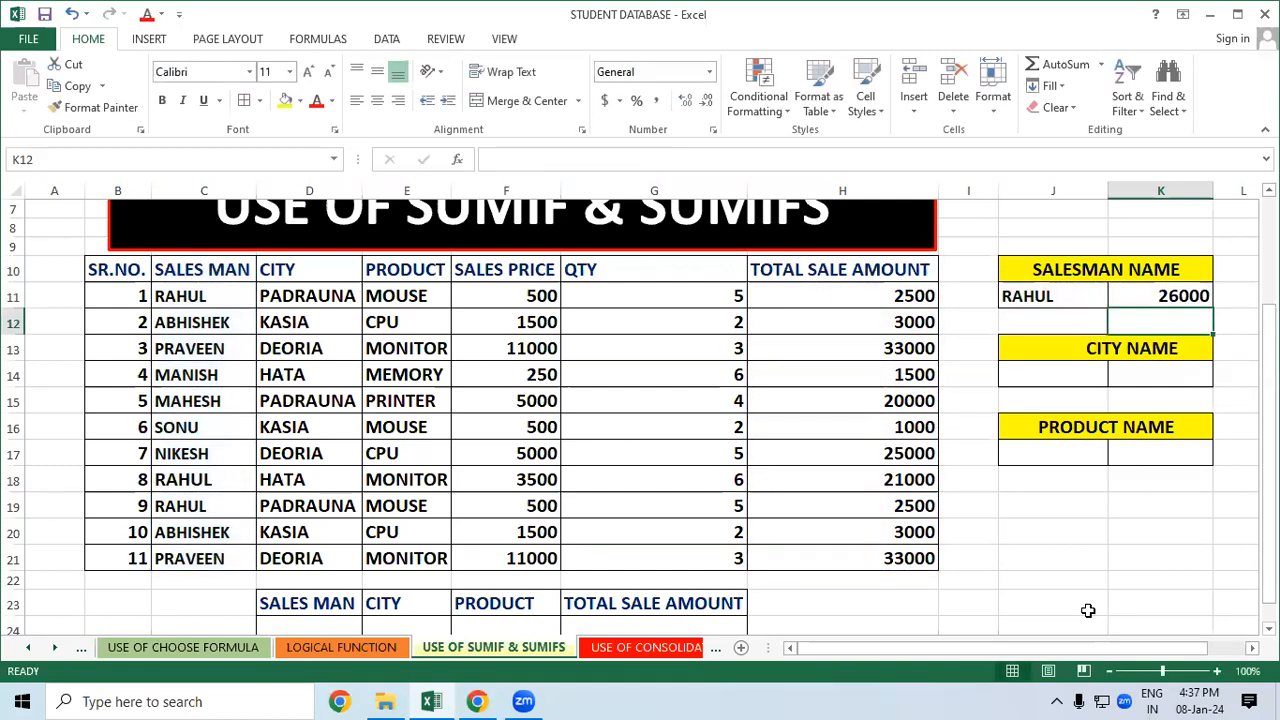
{"action": "left_click", "coordinate": [1086, 556]}
Enter =2500+21000+2500 in J19 as a manual check of RAHUL's total
{"action": "left_click_drag", "start_coordinate": [175, 290], "coordinate": [818, 288]}
{"action": "left_click", "coordinate": [823, 294]}
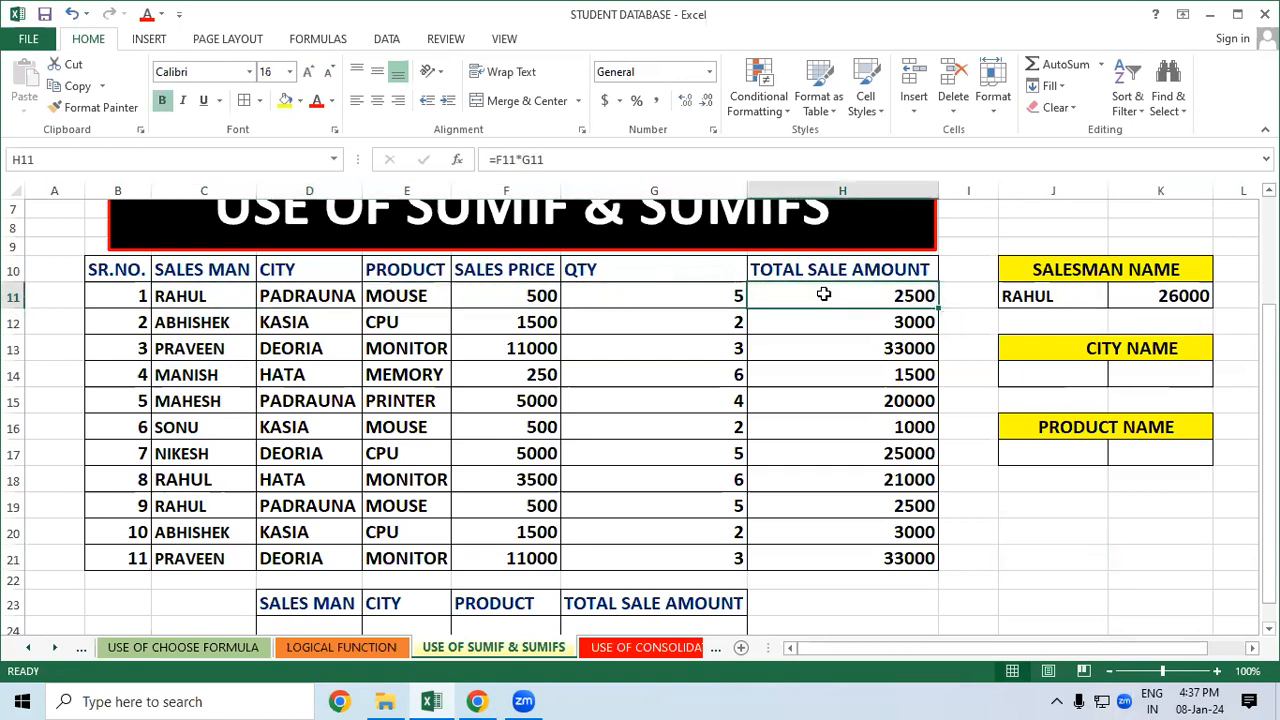
{"action": "left_click", "coordinate": [1022, 509]}
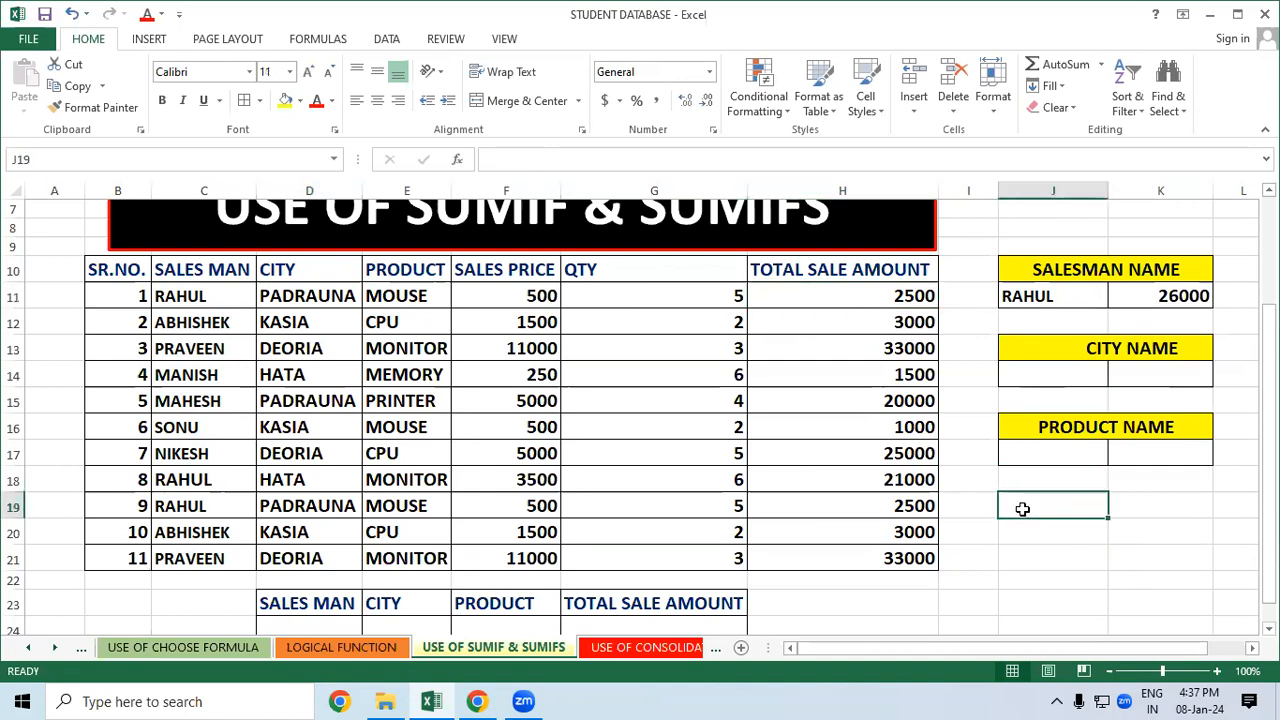
{"action": "type", "text": "=2500+"}
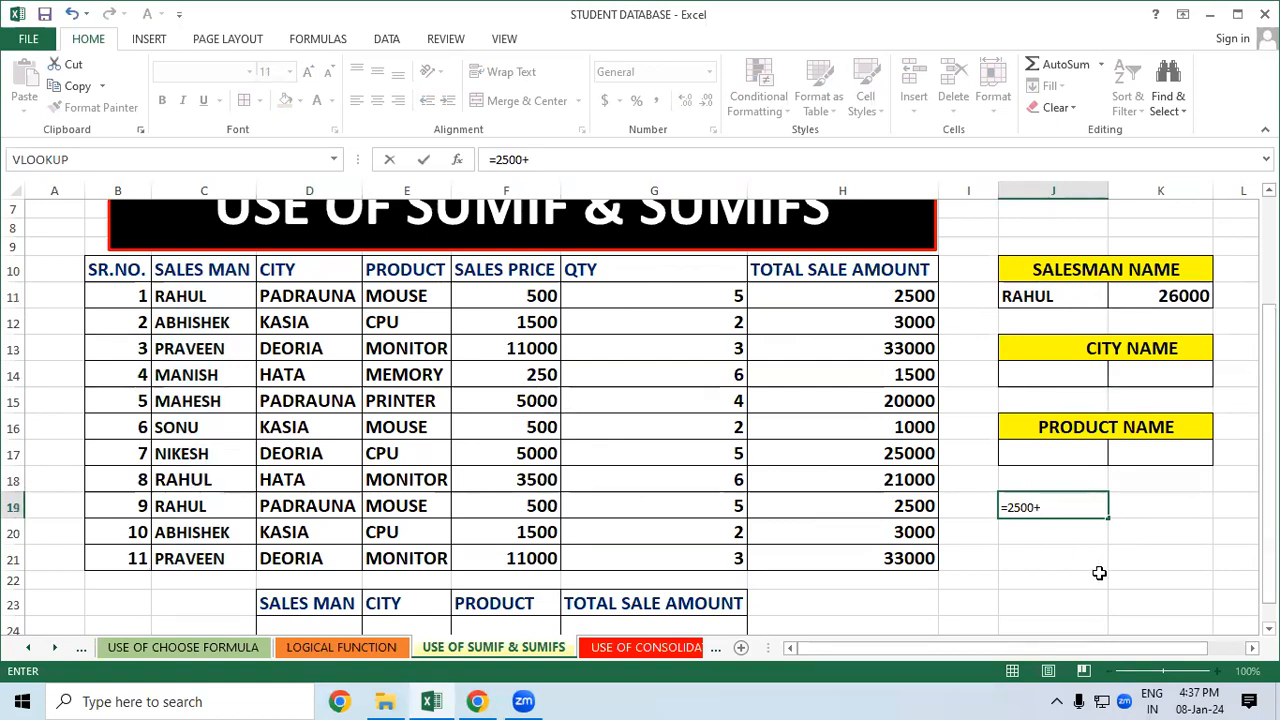
{"action": "type", "text": "21000+2500"}
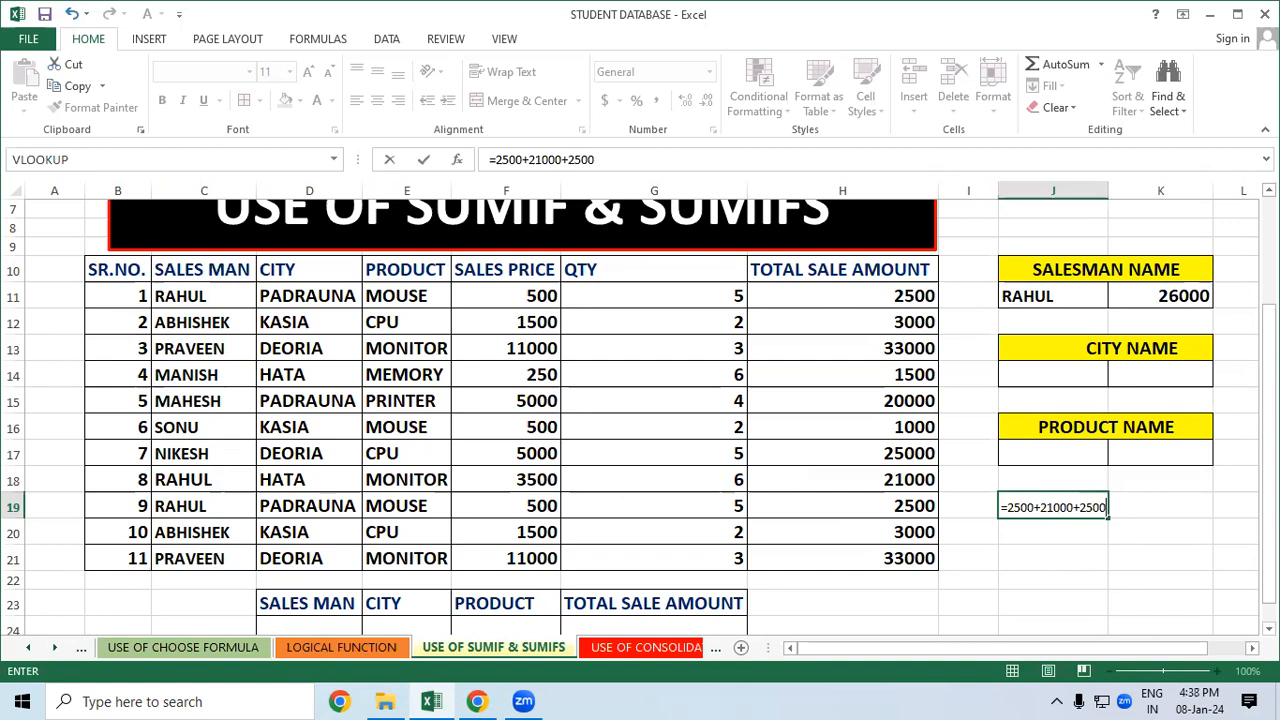
{"action": "key", "text": "Return"}
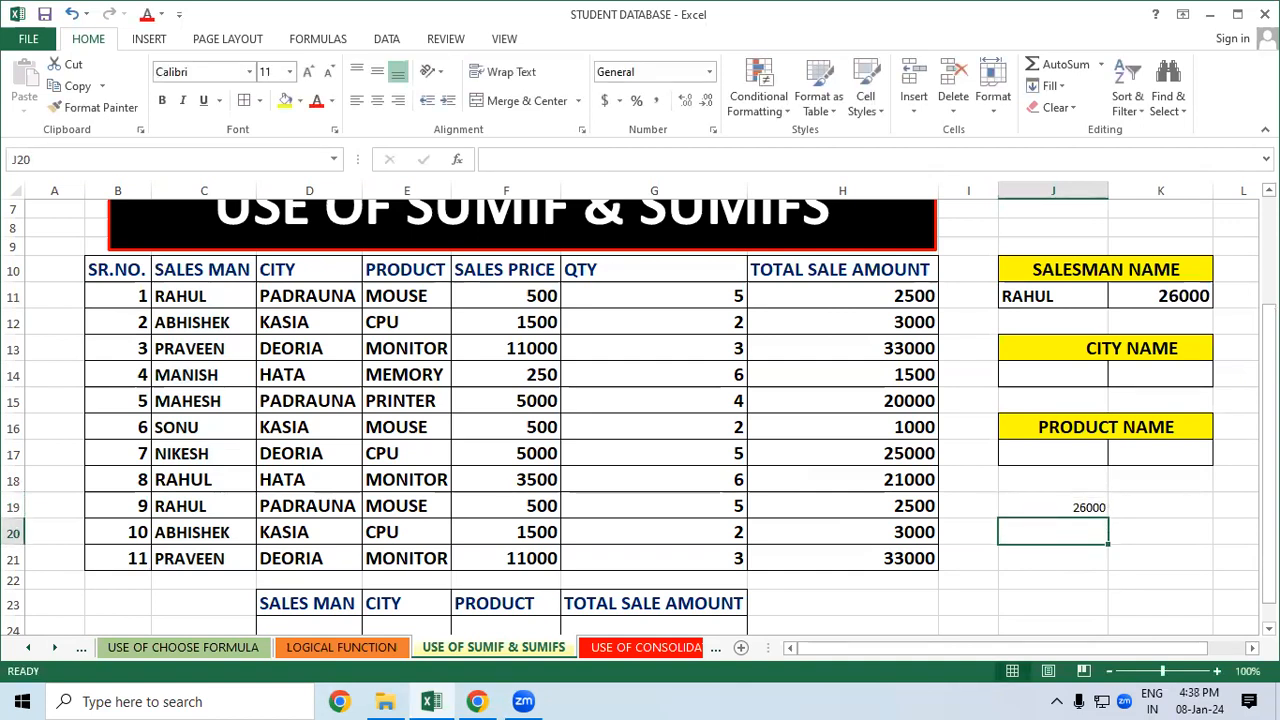
{"action": "left_click", "coordinate": [338, 351]}
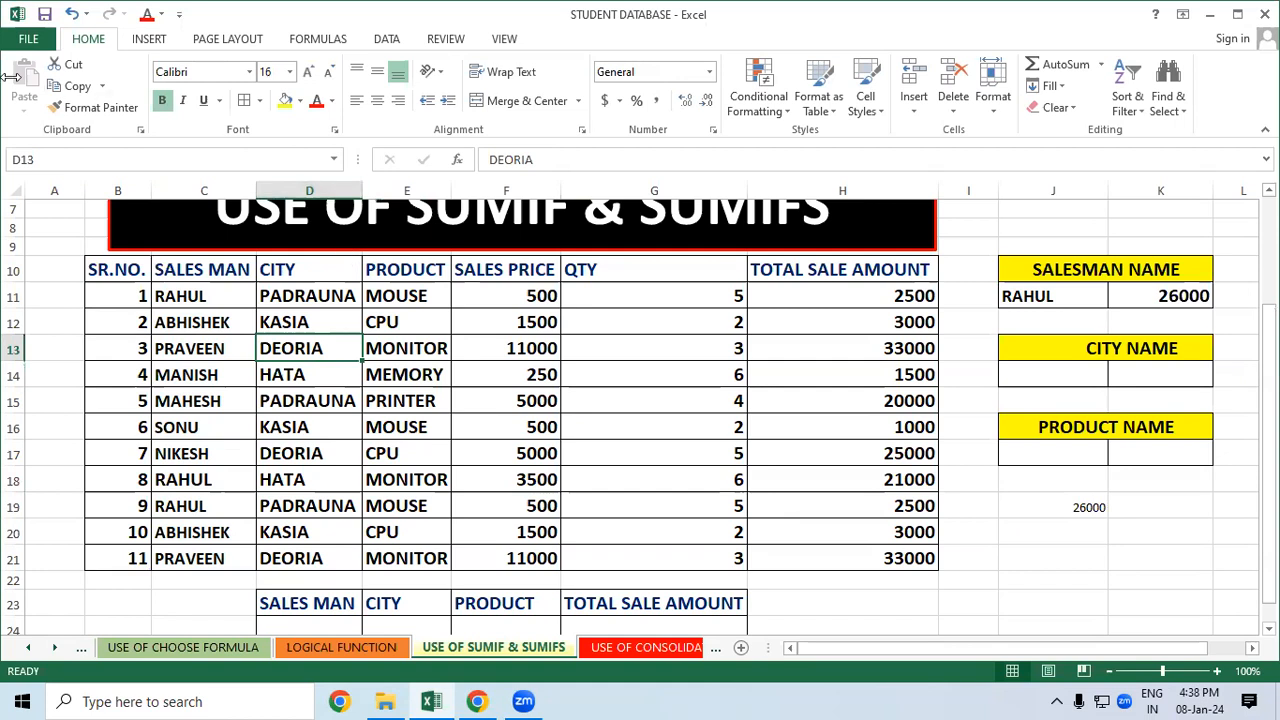
{"action": "left_click_drag", "start_coordinate": [204, 307], "coordinate": [218, 500]}
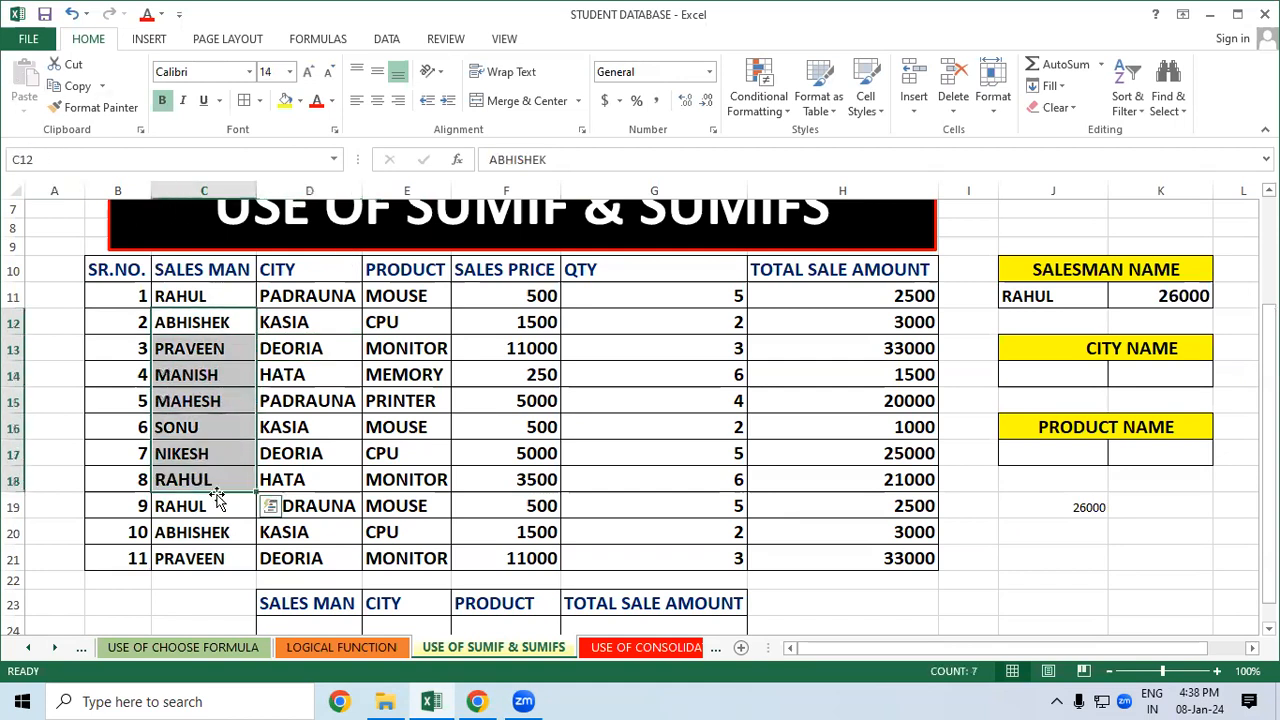
{"action": "left_click", "coordinate": [445, 500]}
{"action": "left_click", "coordinate": [167, 298]}
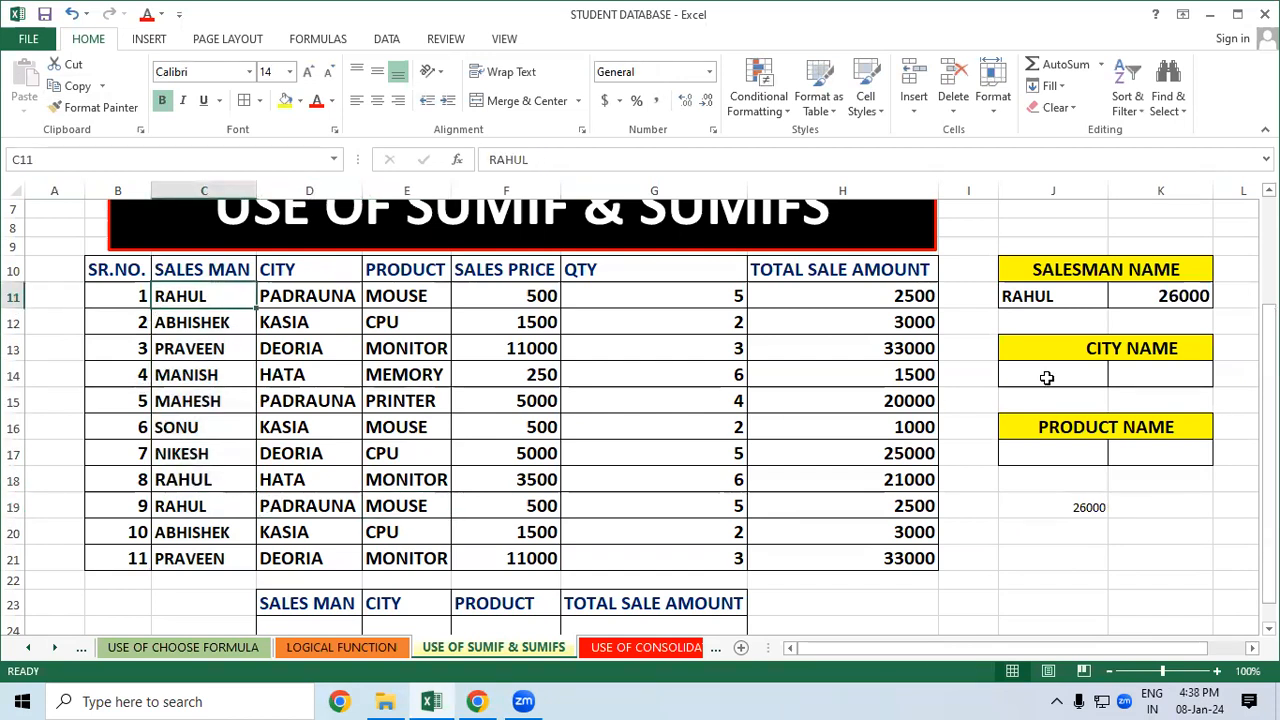
{"action": "left_click", "coordinate": [1163, 296]}
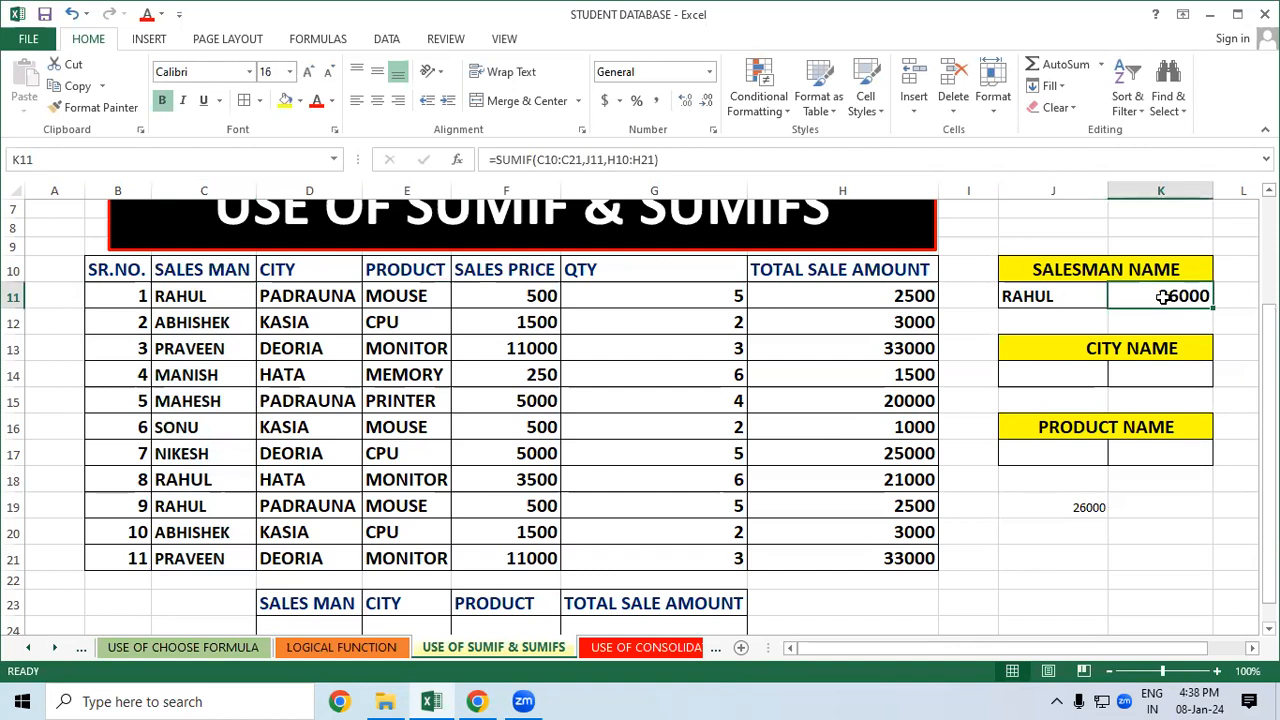
{"action": "left_click", "coordinate": [1065, 294]}
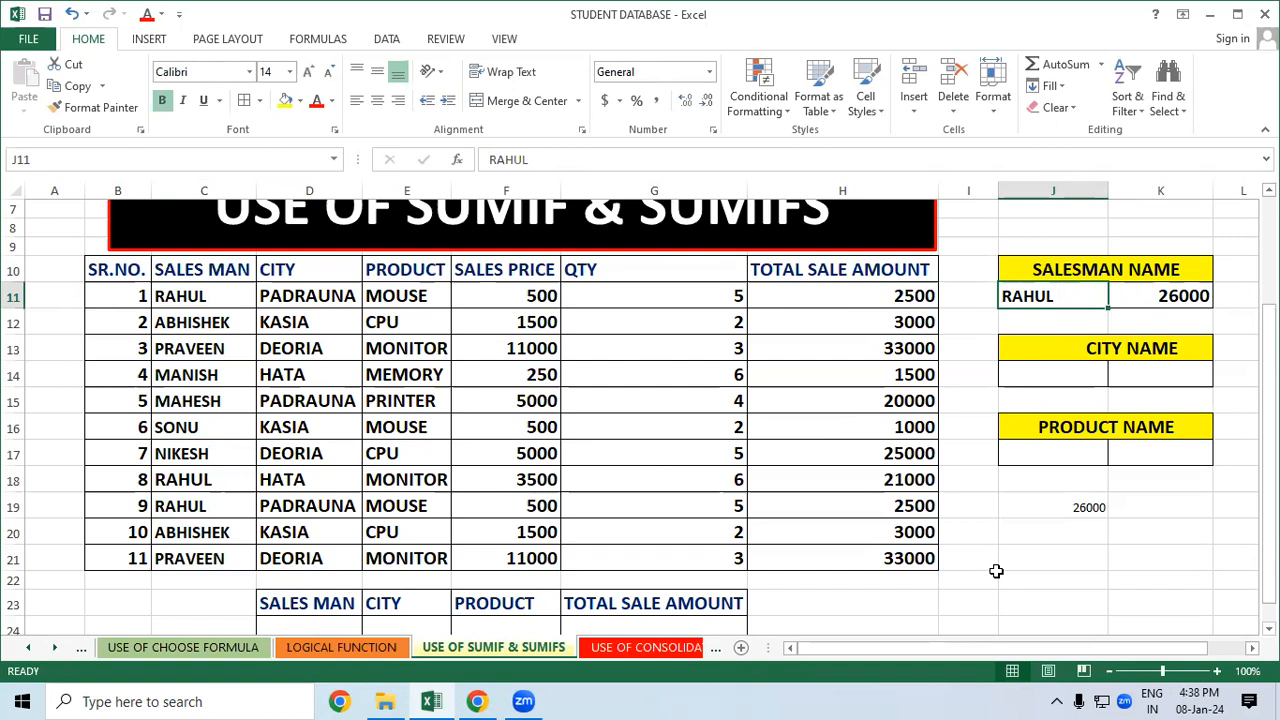
Replace RAHUL with ABHISHEK in J11 and check his two sale rows behind the 6000 total
{"action": "type", "text": "AB"}
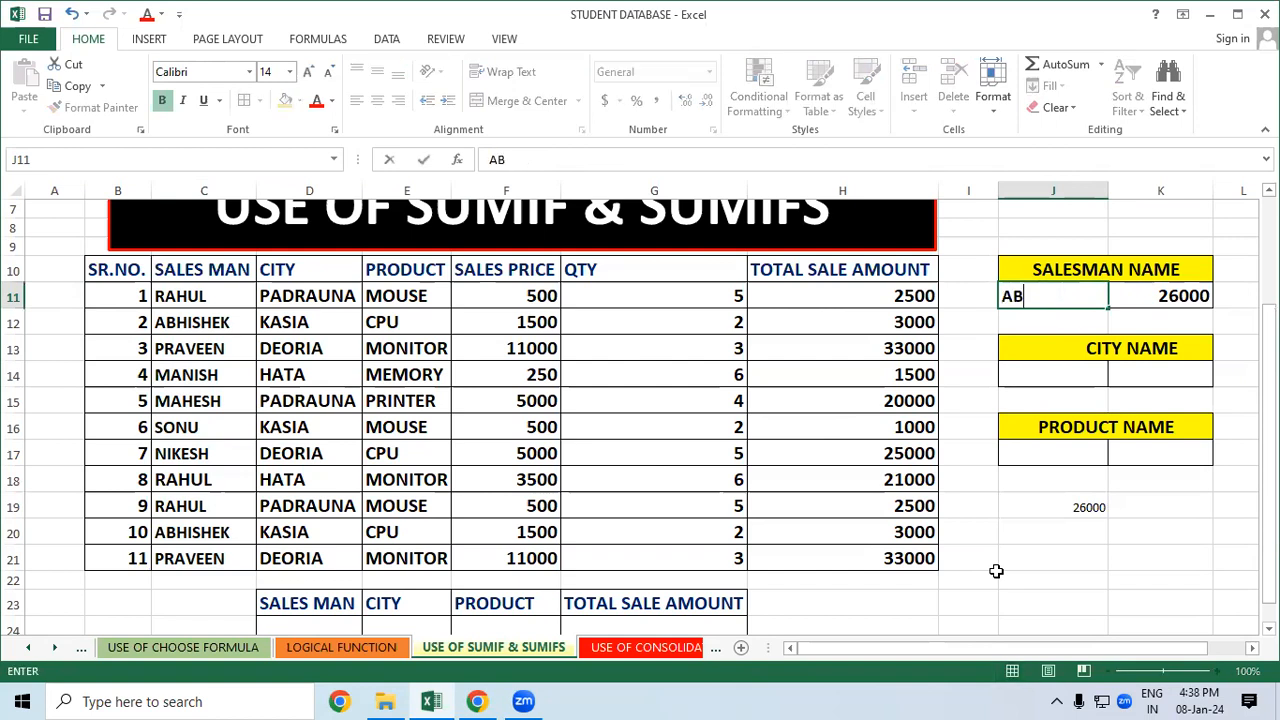
{"action": "type", "text": "HISHEK"}
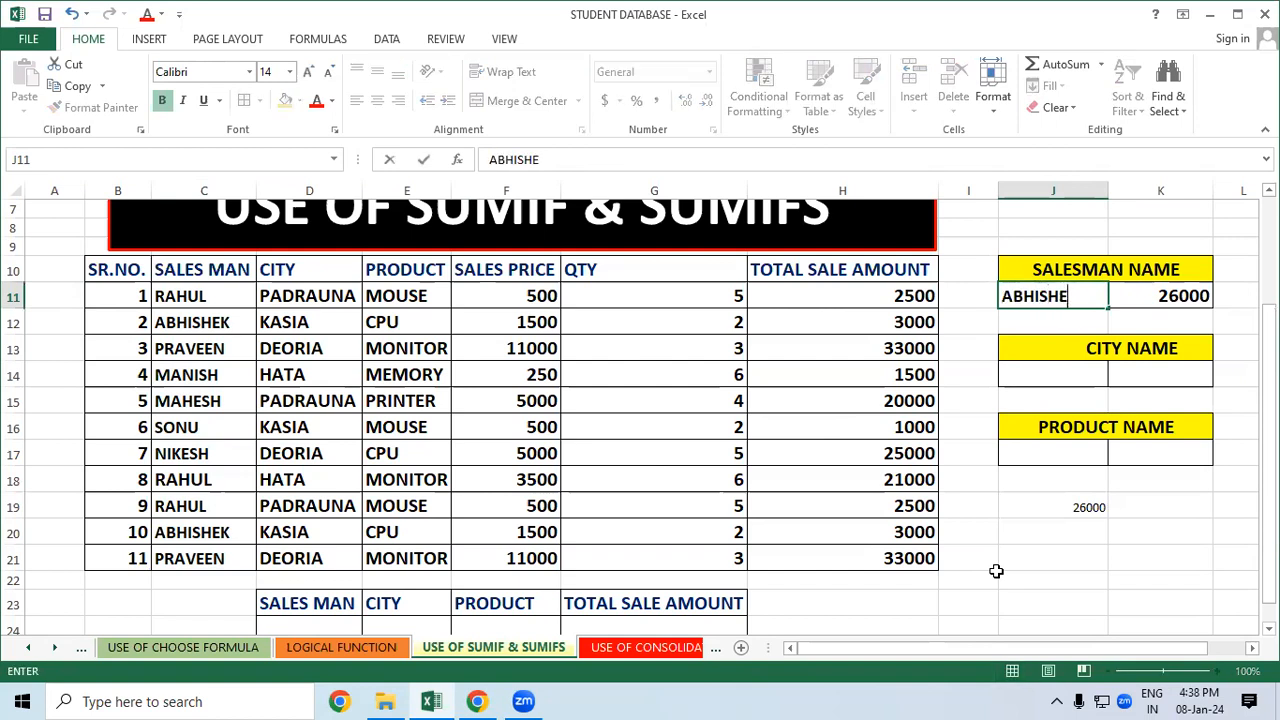
{"action": "left_click", "coordinate": [1028, 558]}
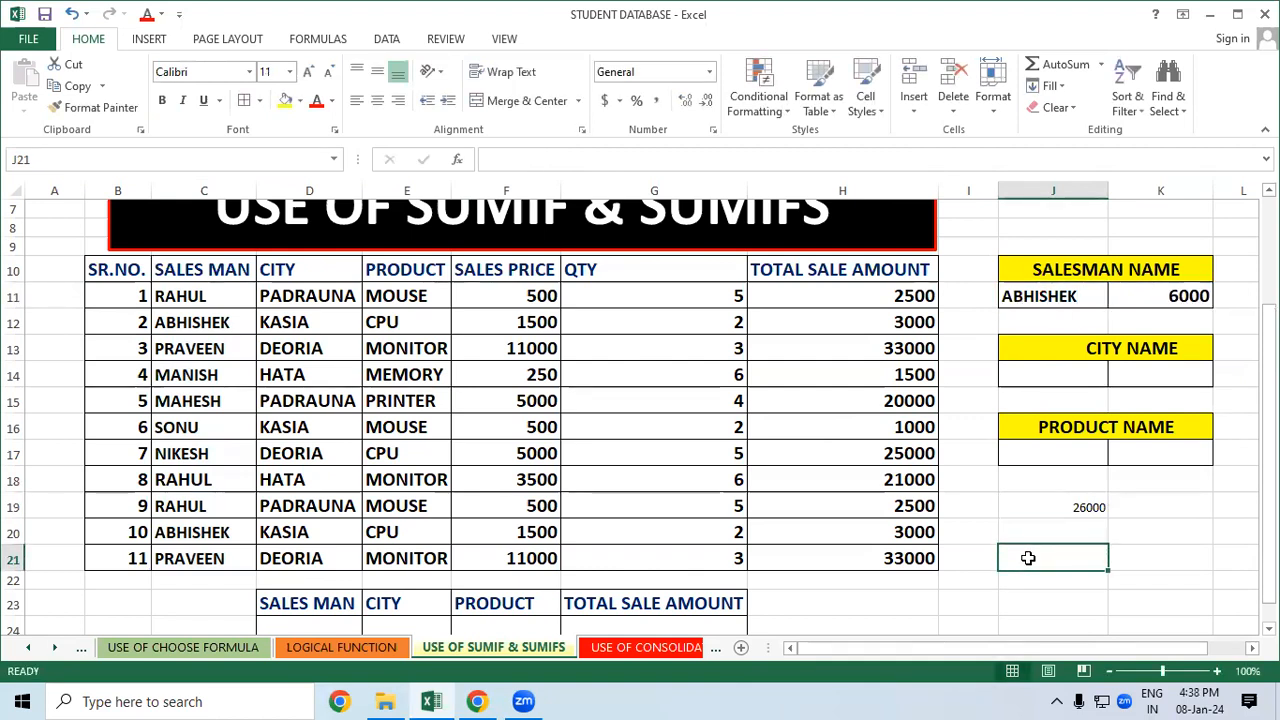
{"action": "left_click_drag", "start_coordinate": [282, 322], "coordinate": [835, 323]}
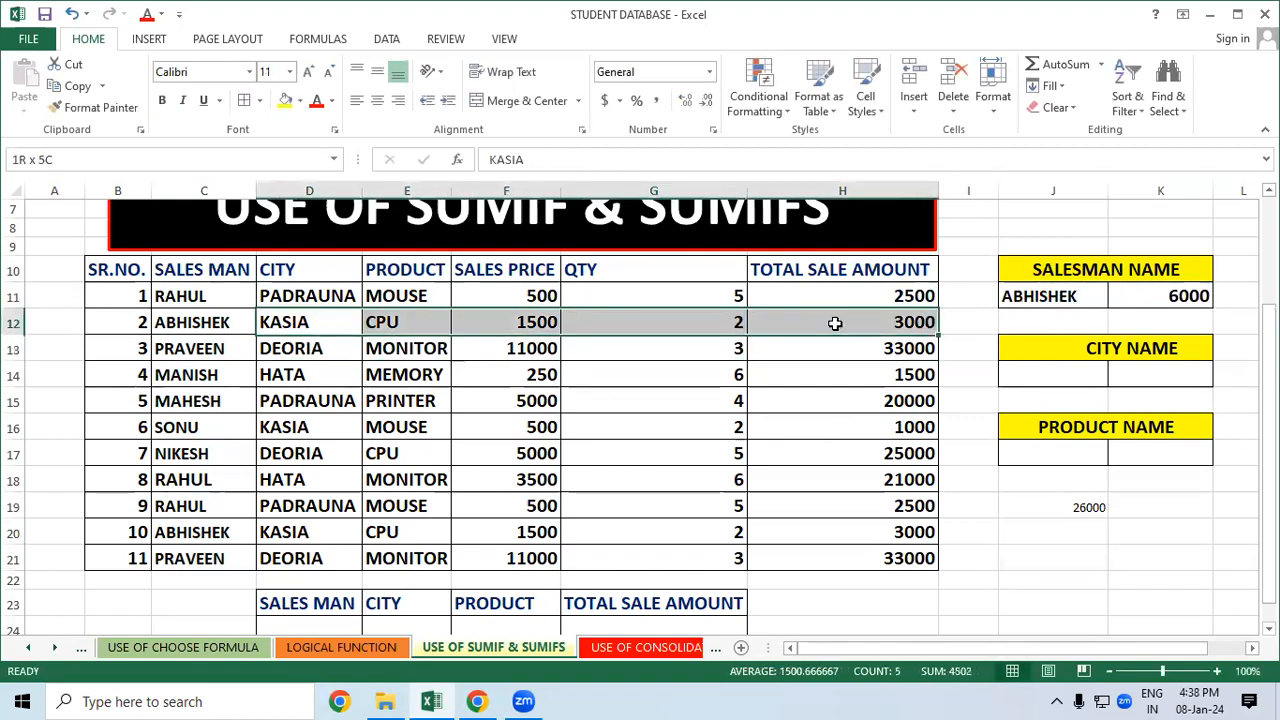
{"action": "left_click_drag", "start_coordinate": [232, 532], "coordinate": [846, 531]}
{"action": "left_click", "coordinate": [1054, 550]}
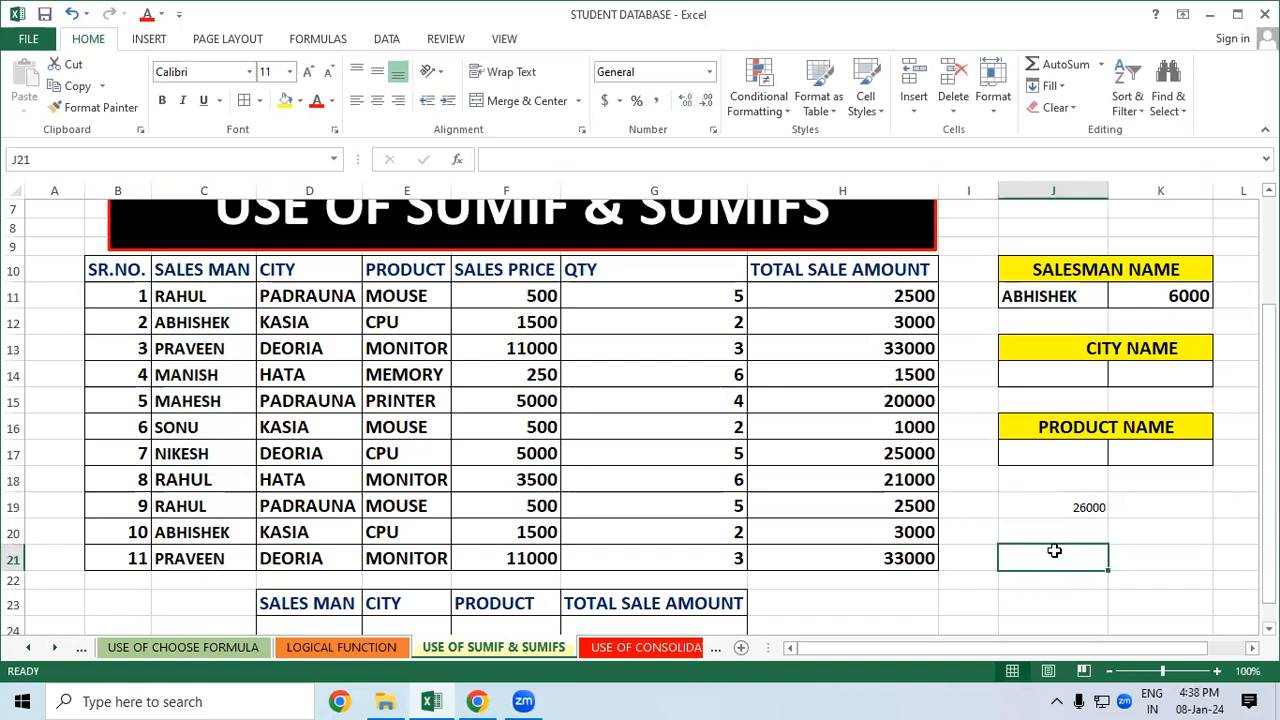
{"action": "left_click", "coordinate": [1052, 370]}
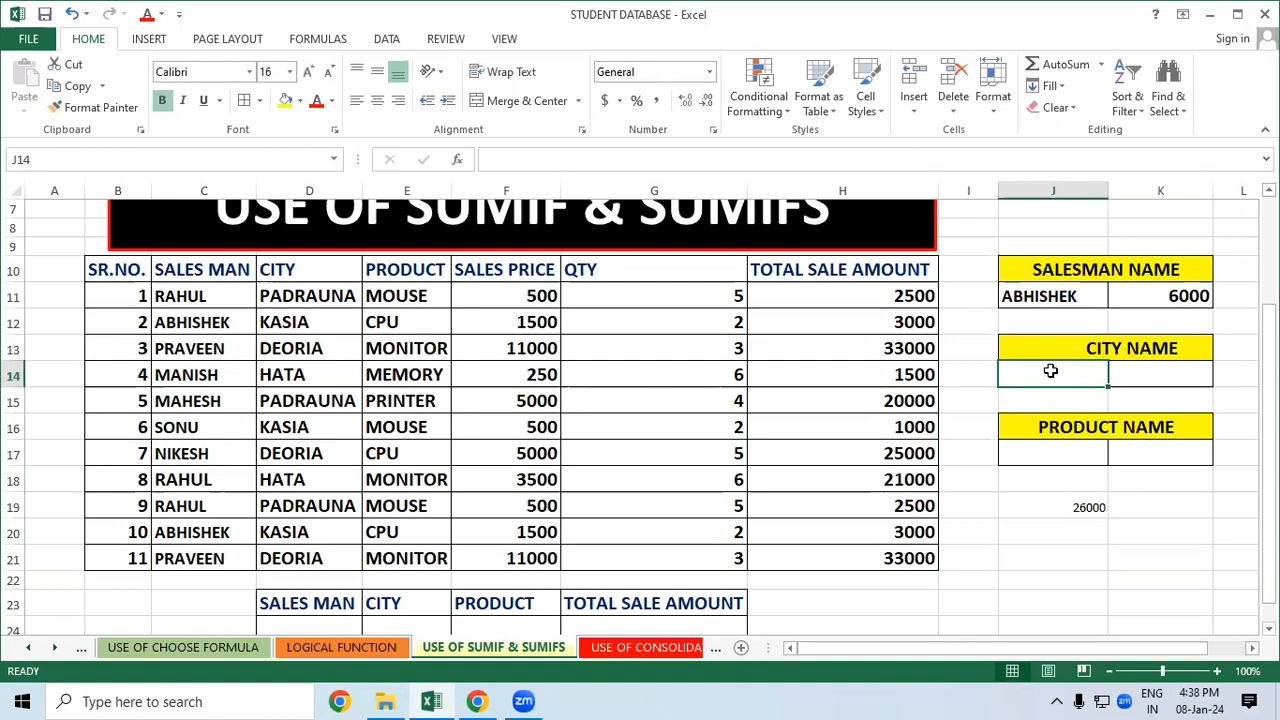
Copy PADRAUNA from D11 into the city name box J14
{"action": "left_click", "coordinate": [290, 297]}
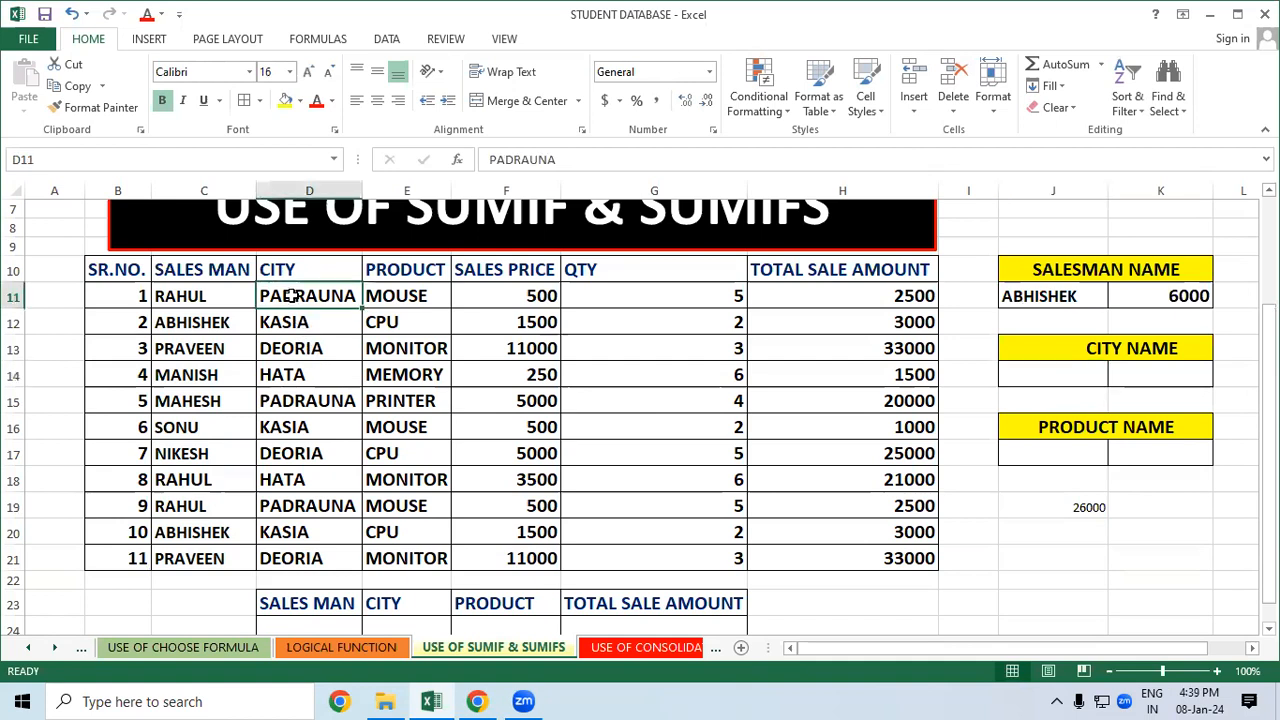
{"action": "right_click", "coordinate": [290, 297]}
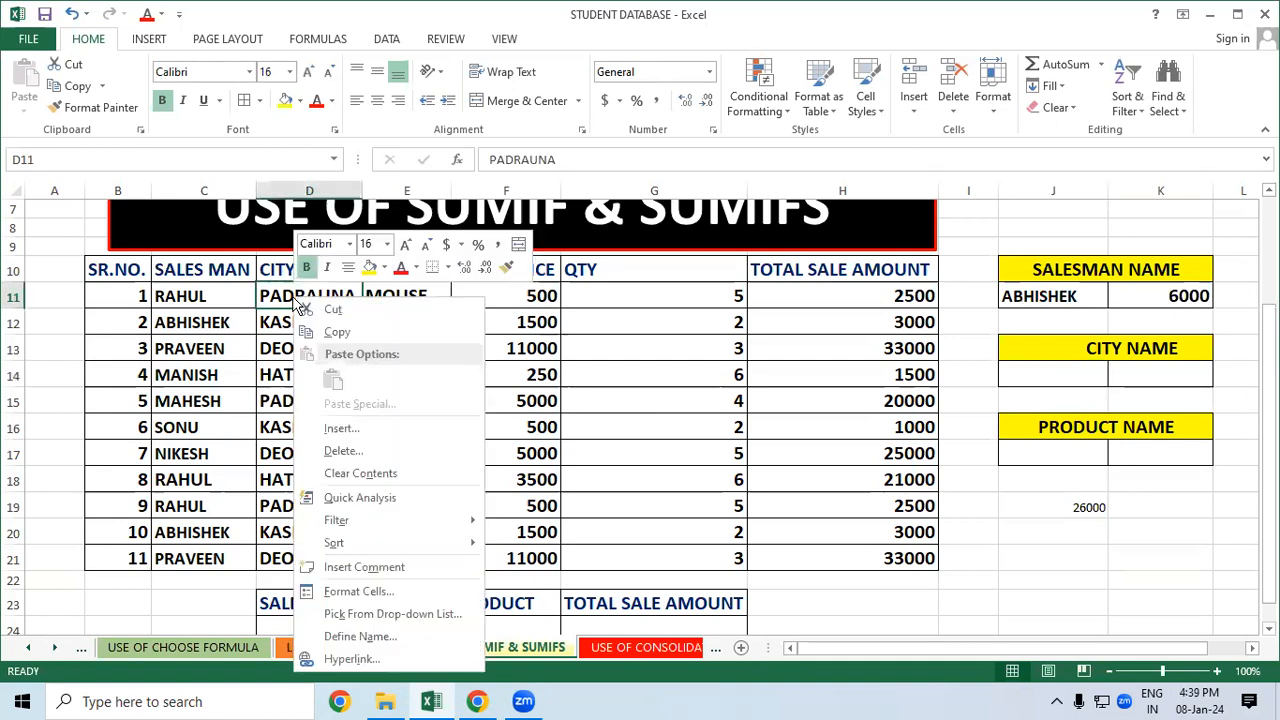
{"action": "left_click", "coordinate": [340, 333]}
{"action": "left_click", "coordinate": [1020, 374]}
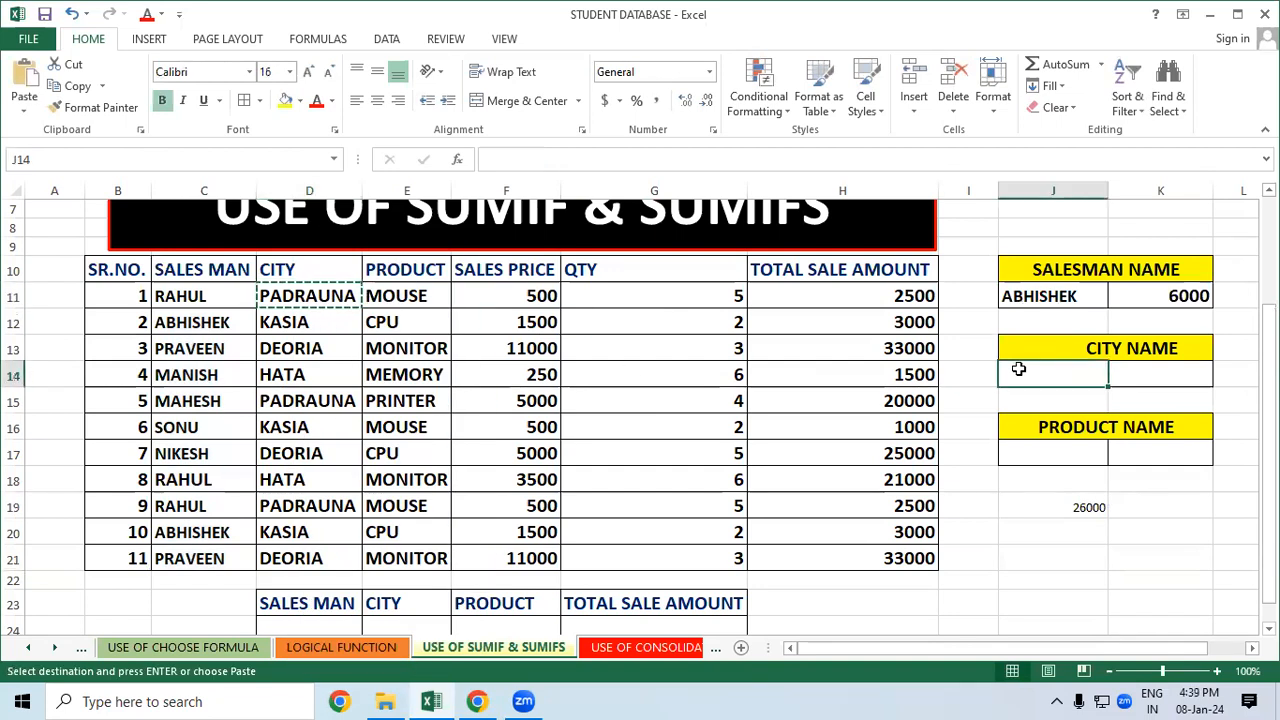
{"action": "right_click", "coordinate": [1020, 374]}
{"action": "left_click", "coordinate": [1059, 390]}
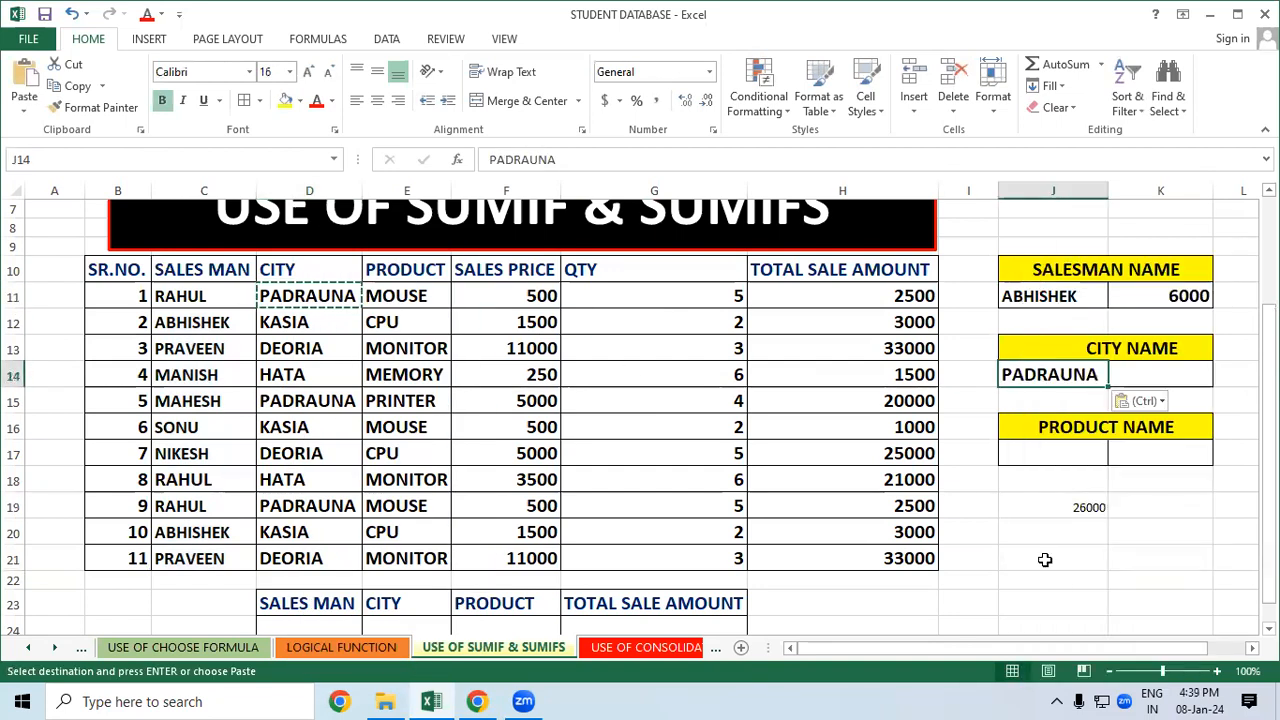
{"action": "left_click", "coordinate": [1046, 557]}
Review the PADRAUNA sale amounts in the TOTAL SALE AMOUNT column
{"action": "left_click", "coordinate": [1133, 514]}
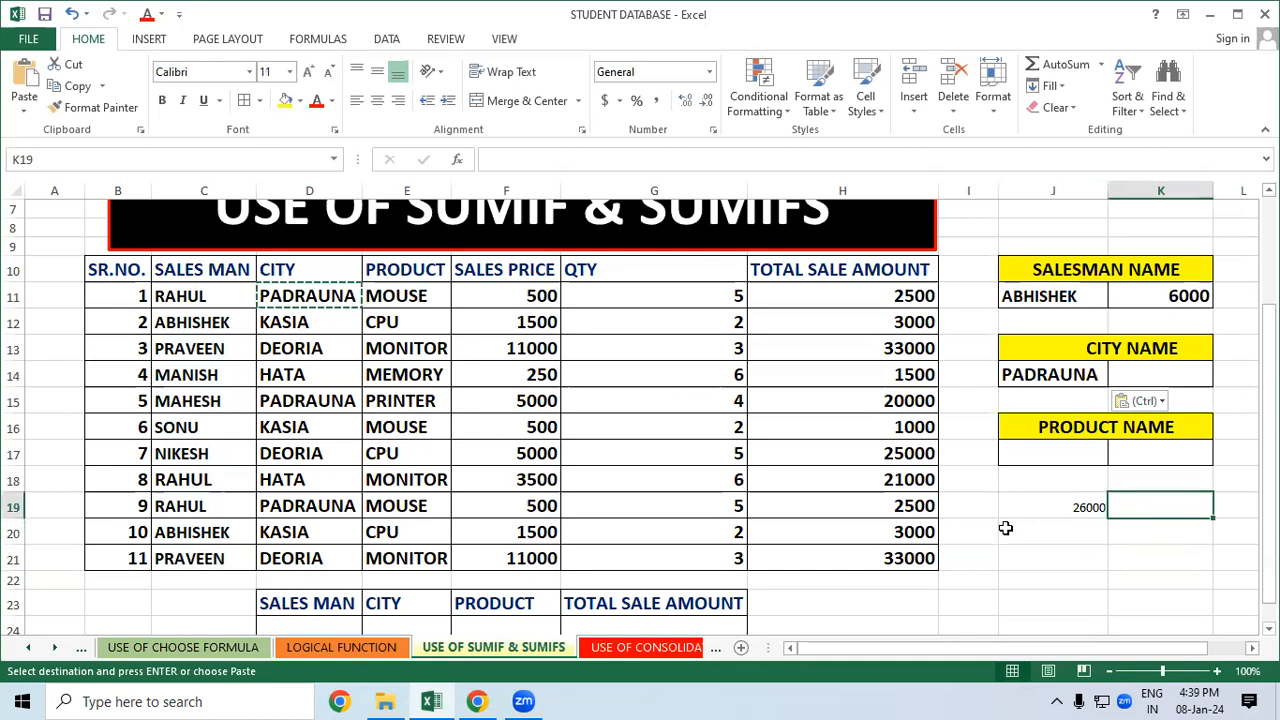
{"action": "left_click", "coordinate": [837, 298]}
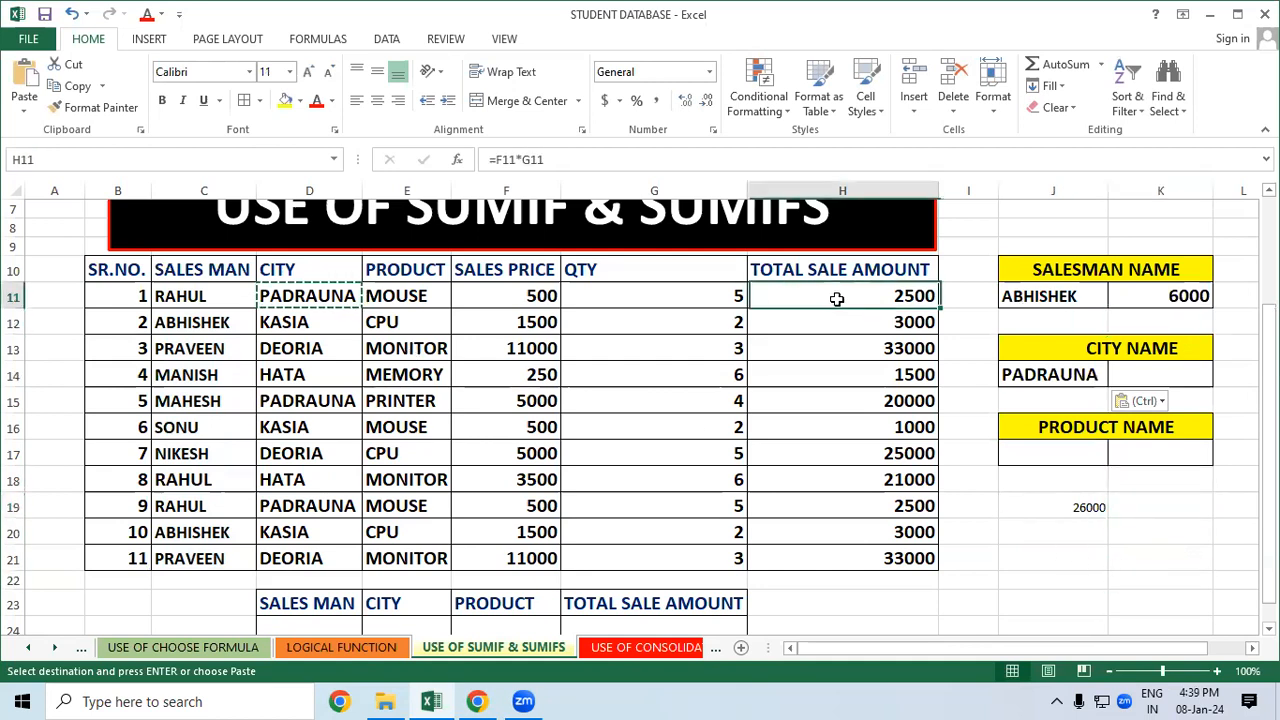
{"action": "left_click", "coordinate": [821, 400]}
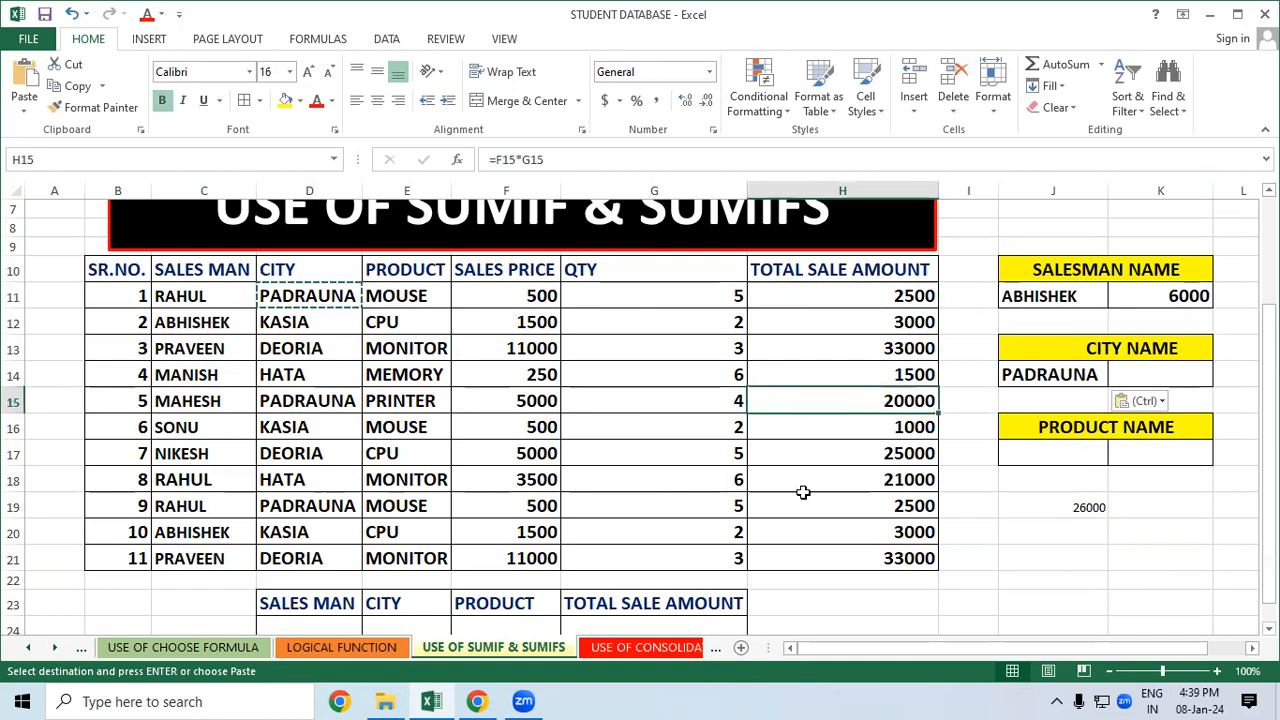
{"action": "left_click", "coordinate": [830, 510]}
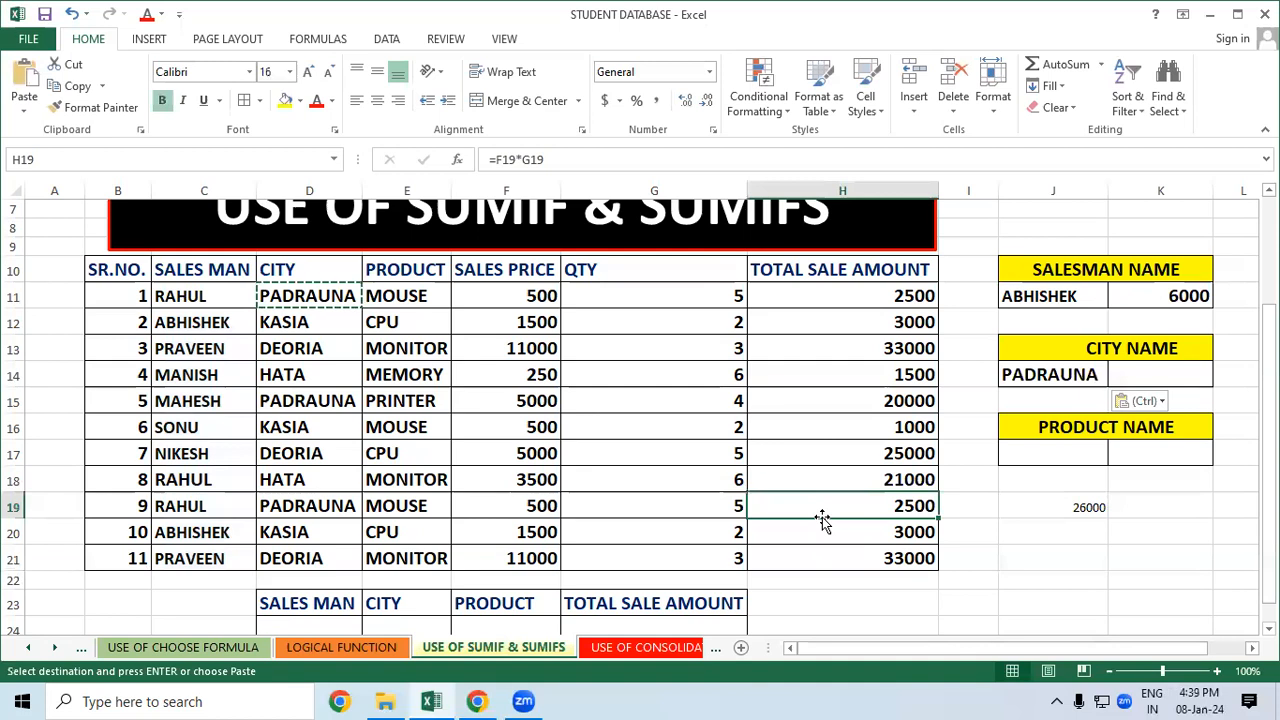
{"action": "left_click", "coordinate": [1005, 524]}
{"action": "left_click", "coordinate": [891, 398]}
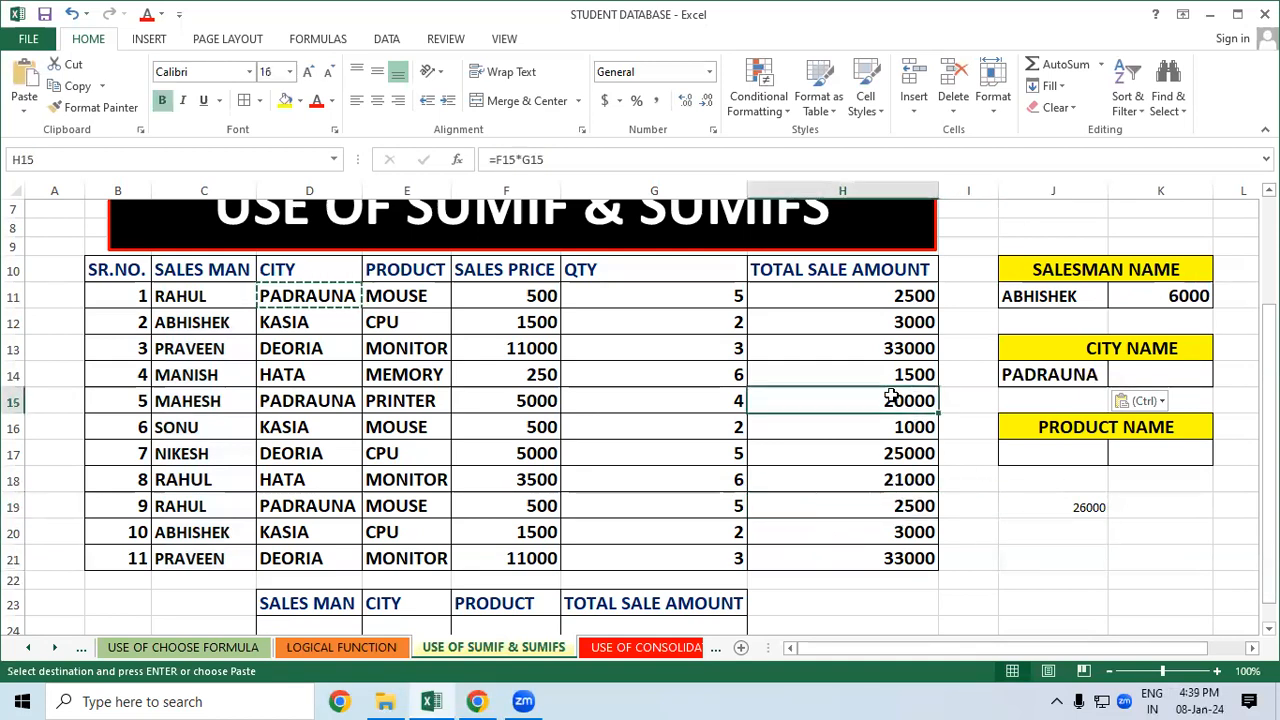
{"action": "left_click", "coordinate": [1018, 500]}
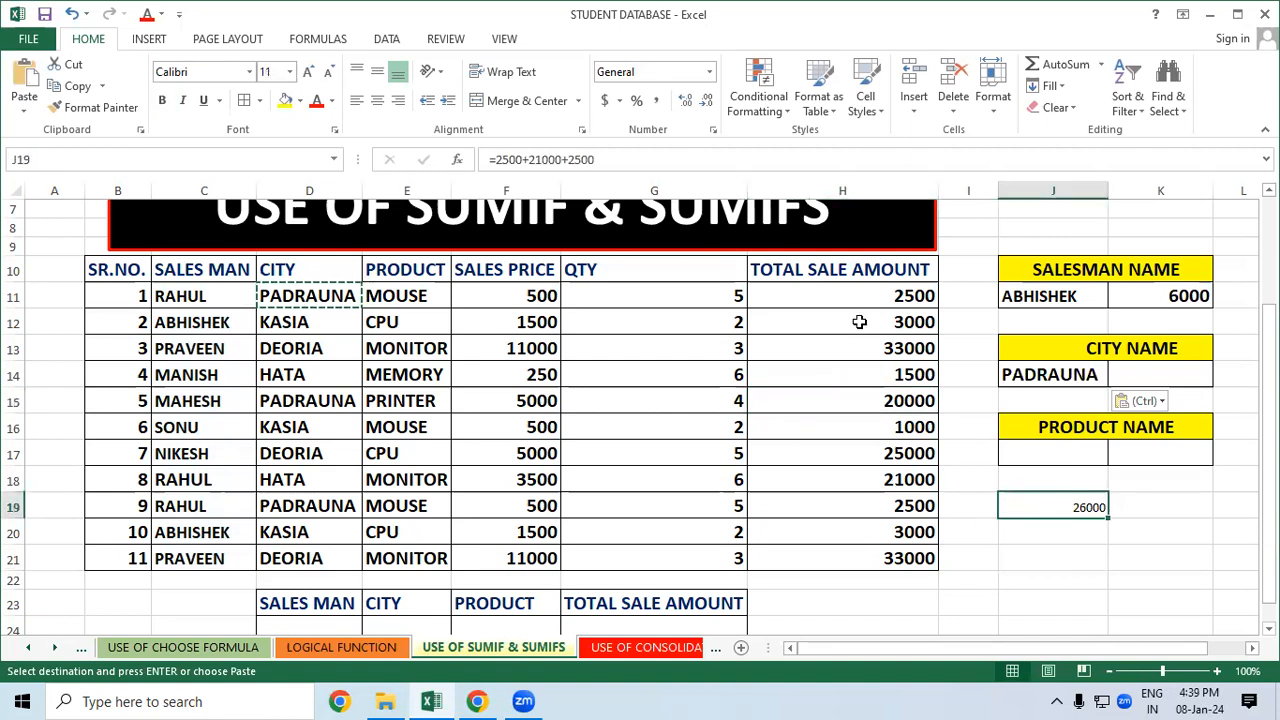
{"action": "left_click_drag", "start_coordinate": [900, 297], "coordinate": [905, 557]}
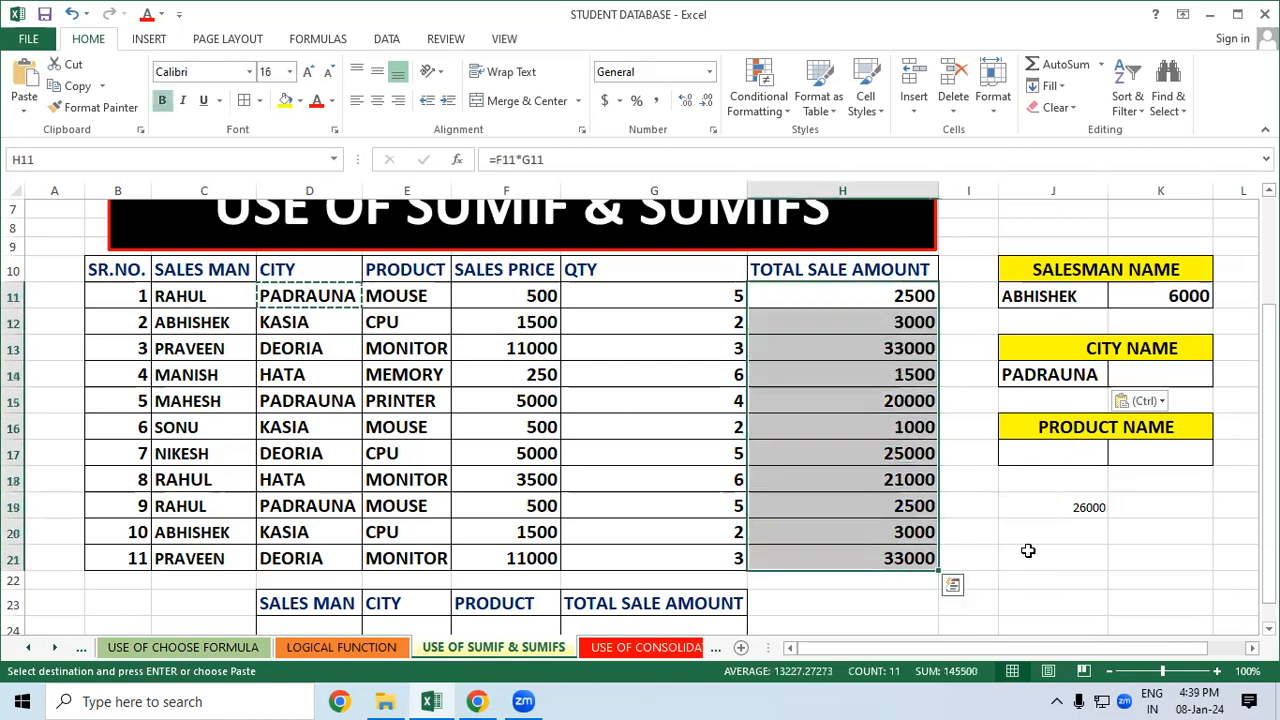
{"action": "left_click", "coordinate": [1028, 550]}
{"action": "left_click", "coordinate": [829, 331]}
{"action": "left_click", "coordinate": [826, 507]}
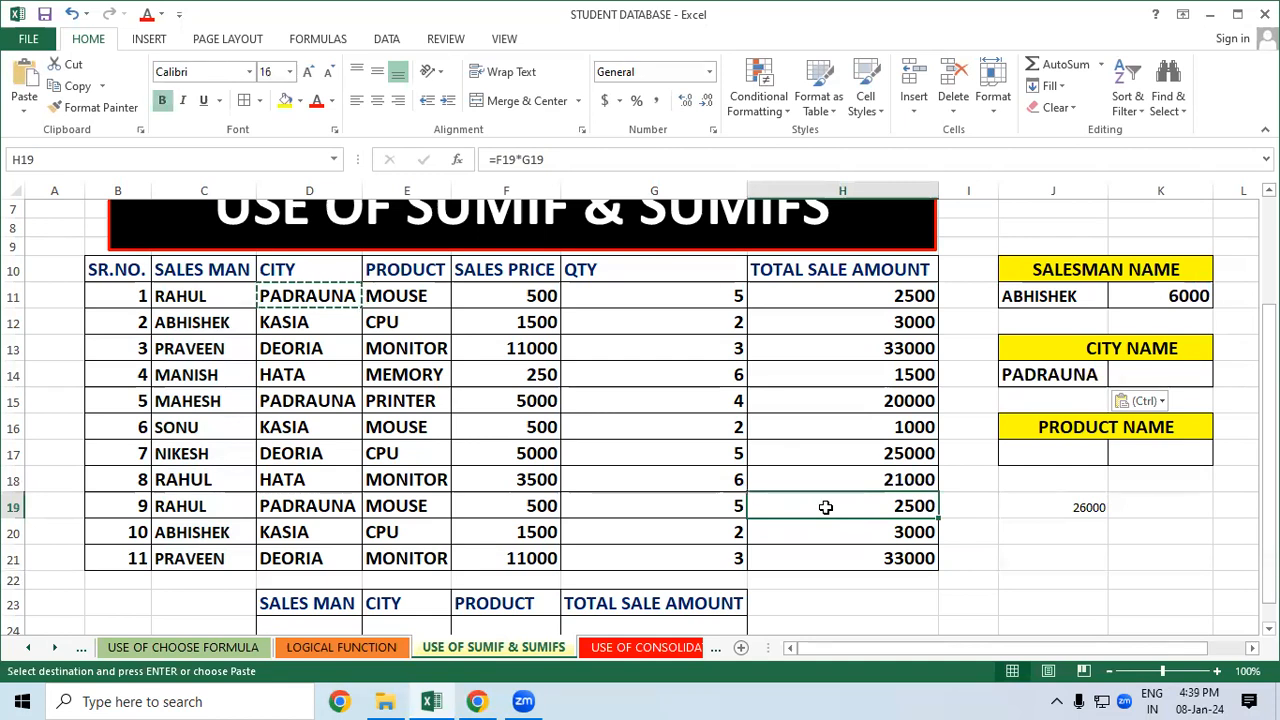
{"action": "left_click", "coordinate": [1062, 578]}
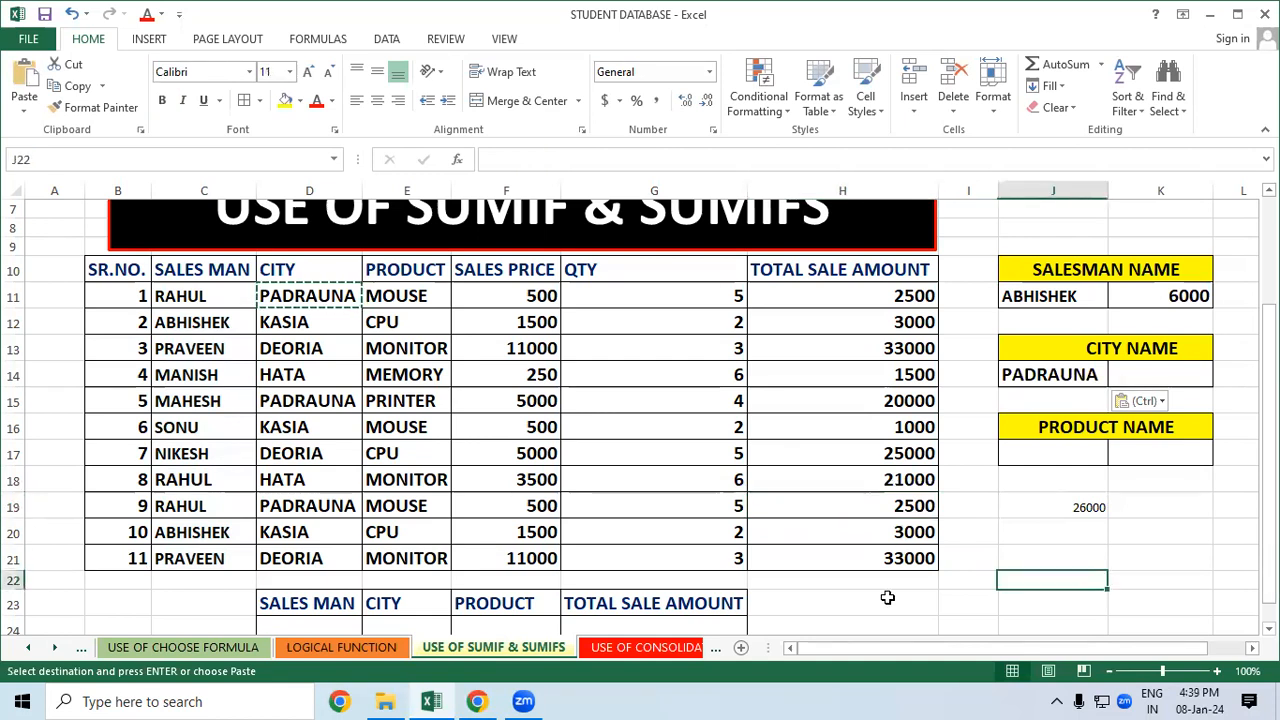
{"action": "left_click", "coordinate": [1170, 377]}
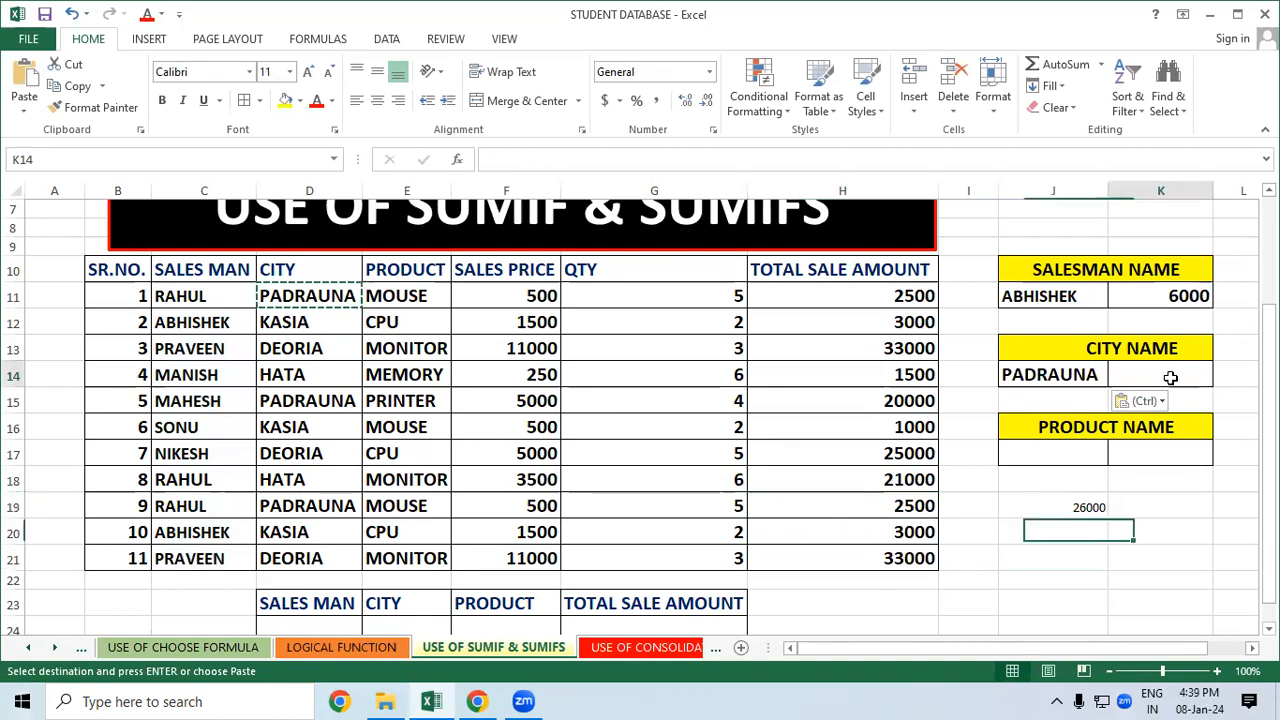
Enter =SUMIF(D10:D21,J14,H10:H21) in K14, giving PADRAUNA's total of 25000
{"action": "type", "text": "="}
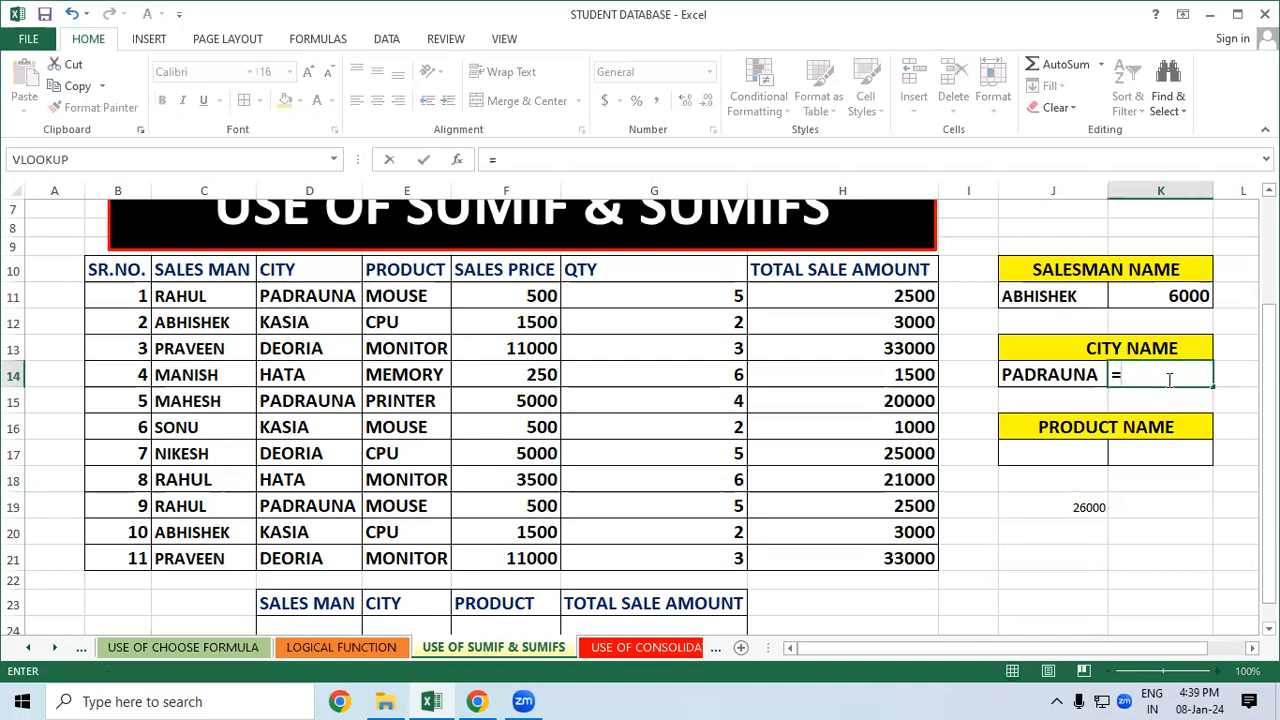
{"action": "type", "text": "SUMI"}
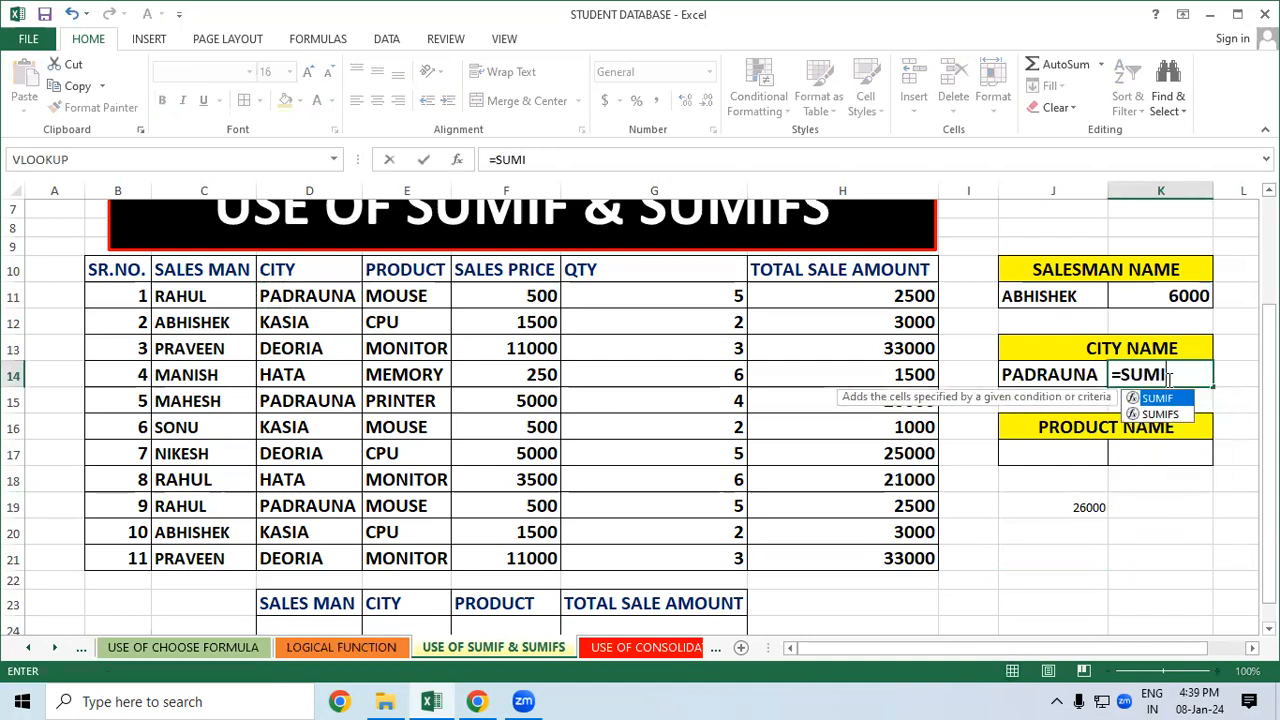
{"action": "type", "text": "F("}
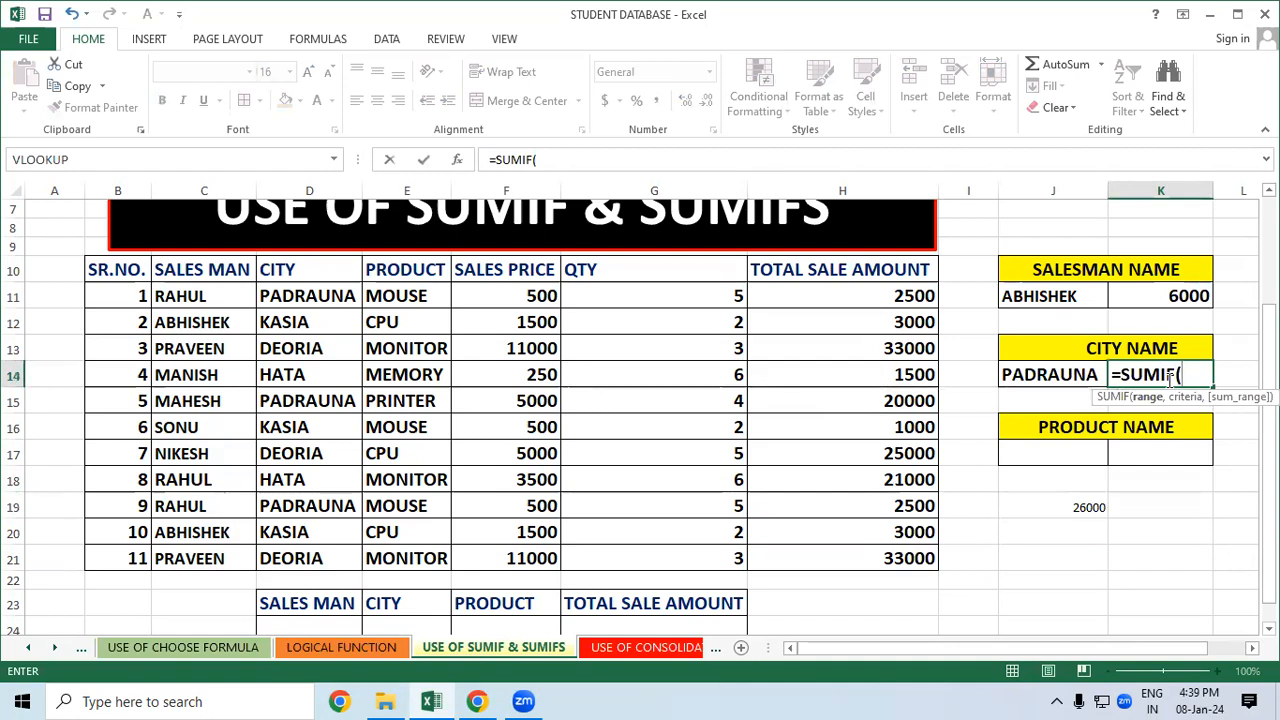
{"action": "left_click_drag", "start_coordinate": [321, 274], "coordinate": [305, 560]}
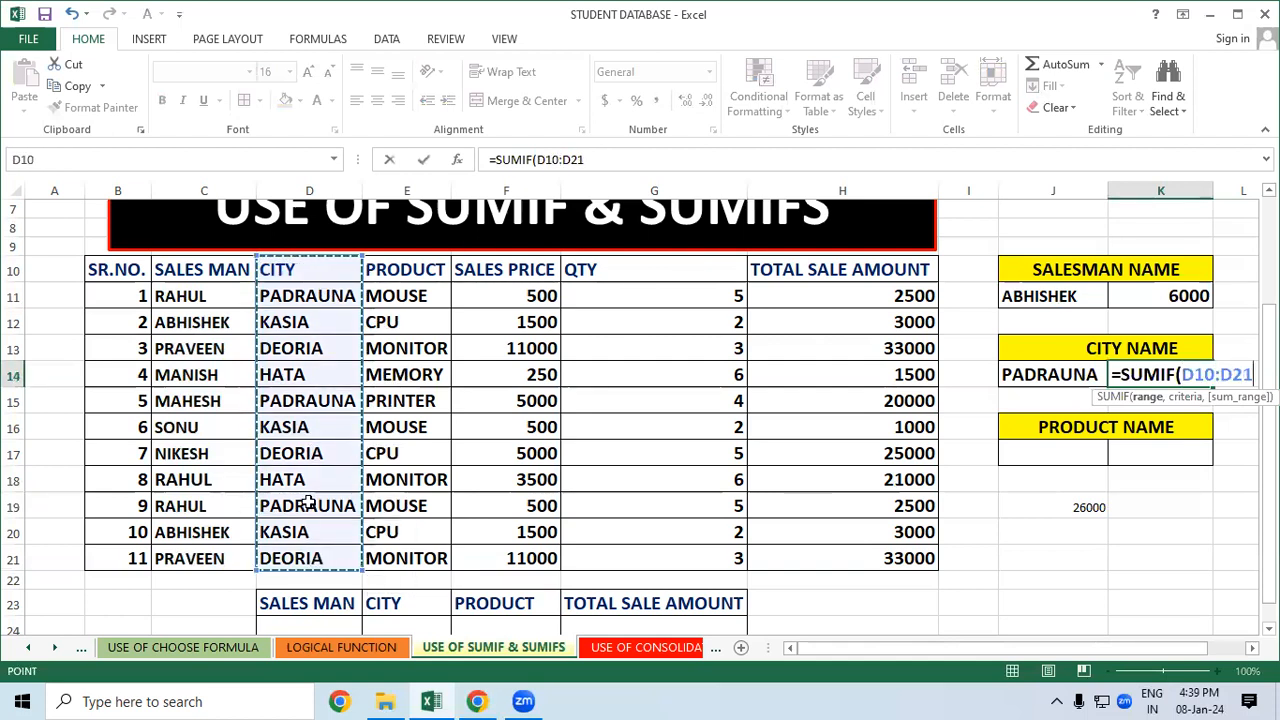
{"action": "type", "text": ","}
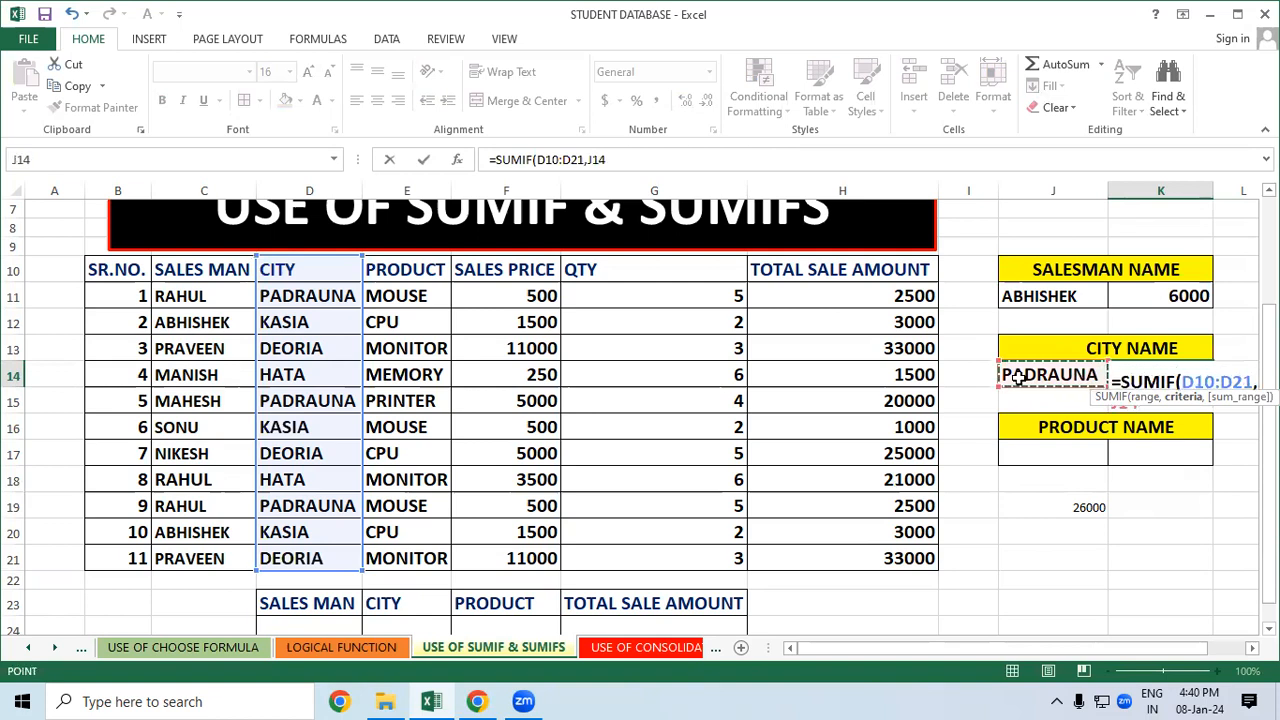
{"action": "type", "text": ","}
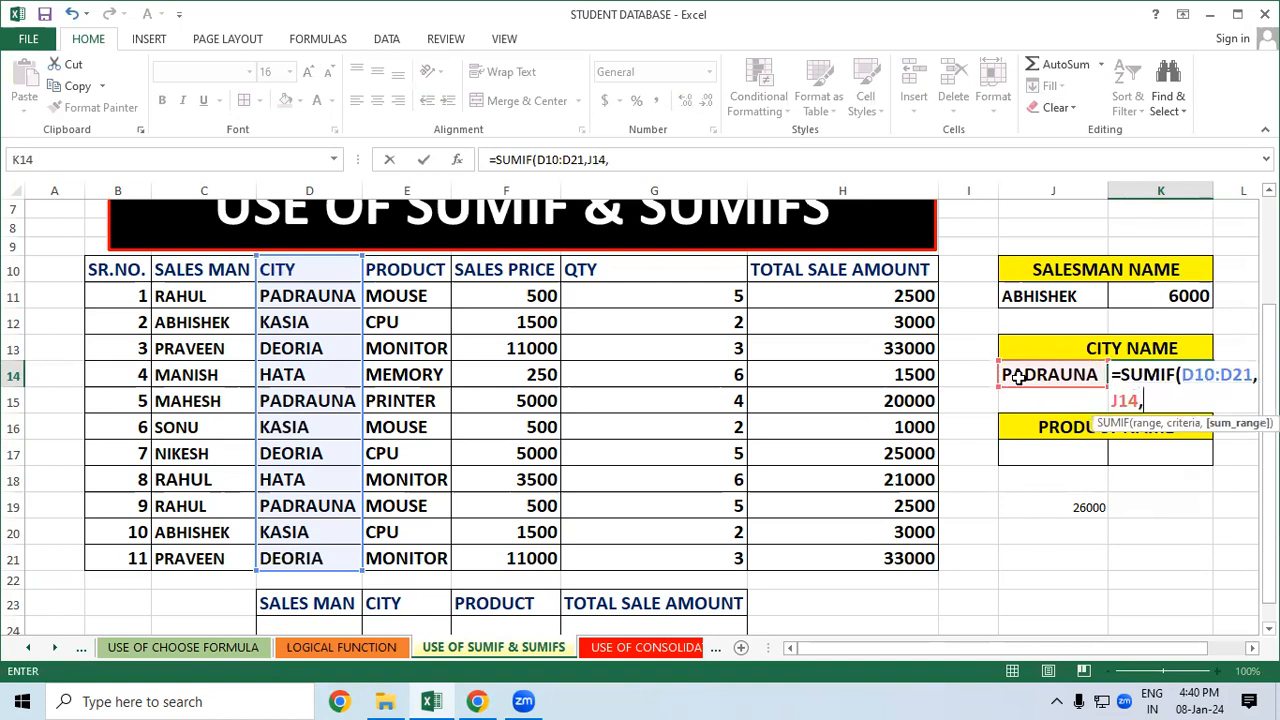
{"action": "left_click_drag", "start_coordinate": [901, 268], "coordinate": [930, 558]}
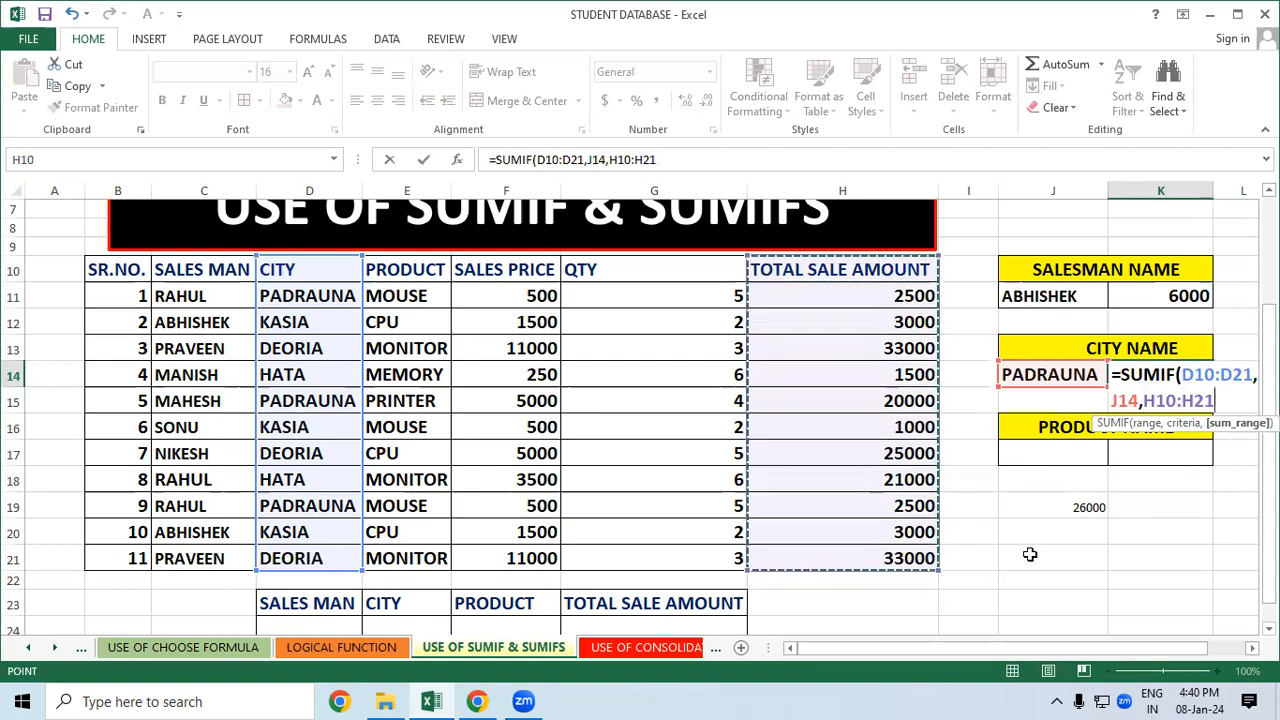
{"action": "type", "text": ")"}
{"action": "key", "text": "Return"}
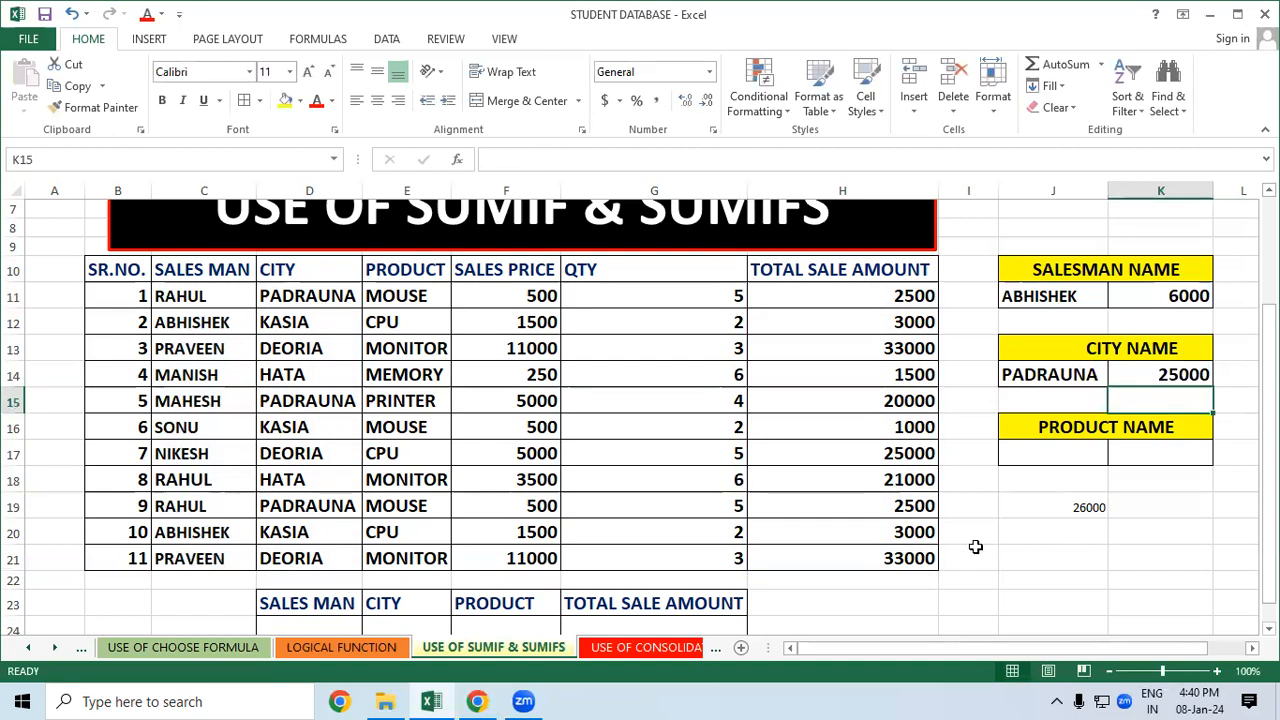
Change the city criterion in J14 to KASIA, updating its total to 7000
{"action": "left_click", "coordinate": [1045, 372]}
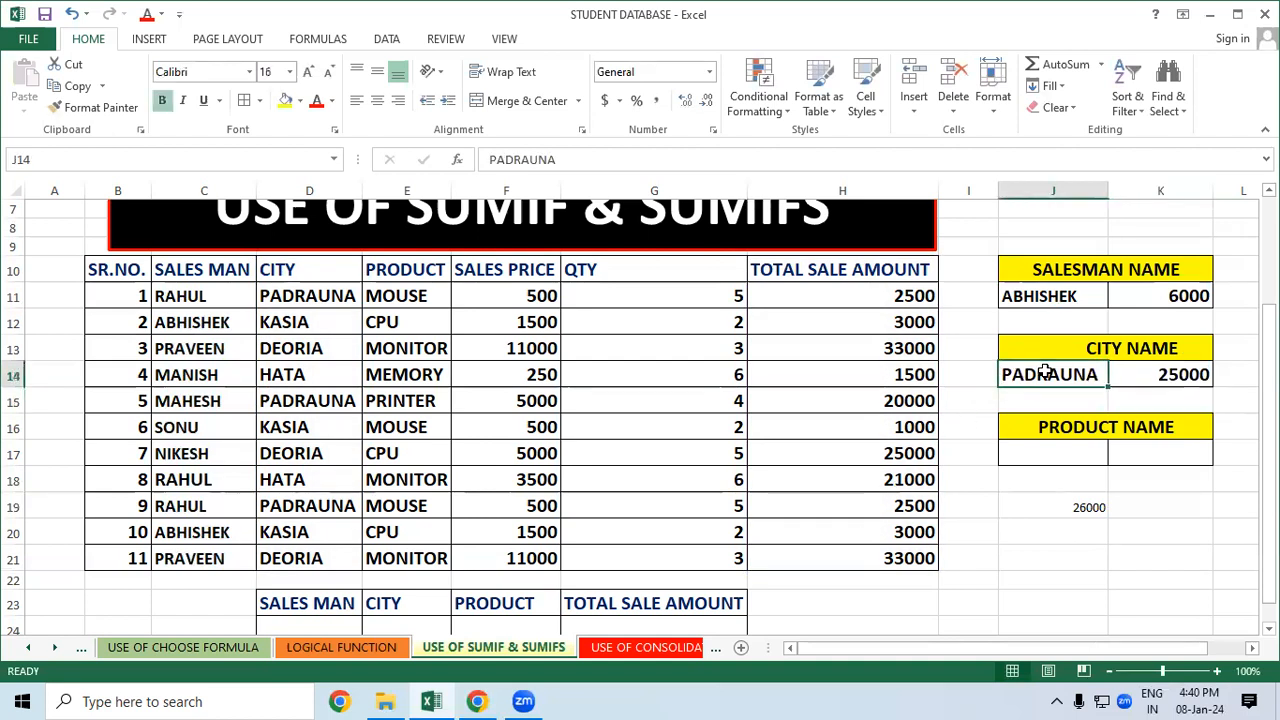
{"action": "type", "text": "KASIA"}
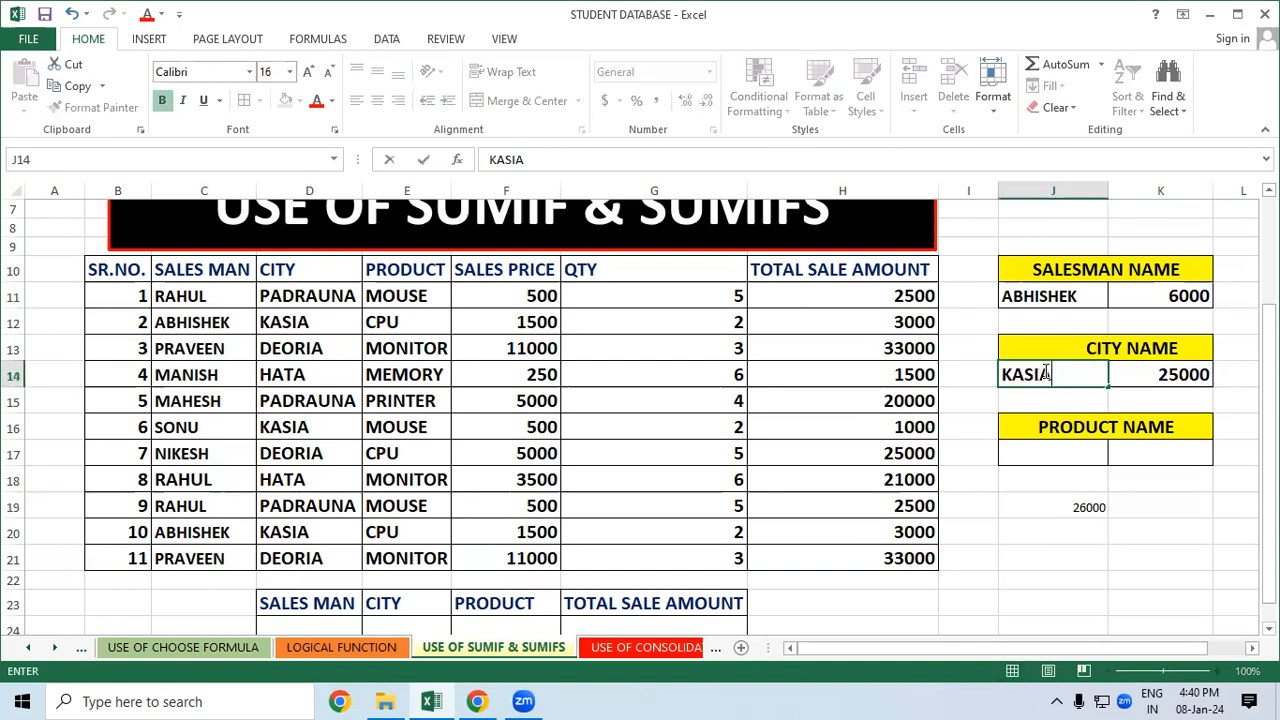
{"action": "left_click", "coordinate": [1086, 556]}
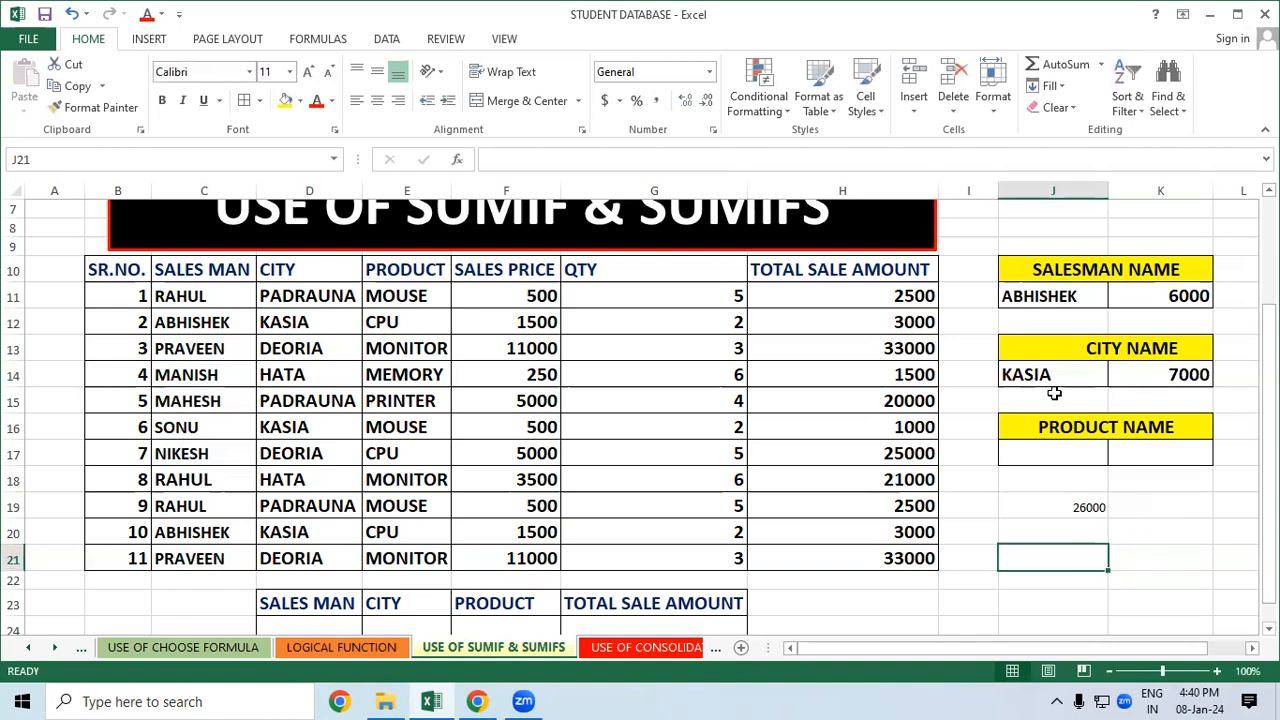
{"action": "left_click_drag", "start_coordinate": [298, 340], "coordinate": [305, 428]}
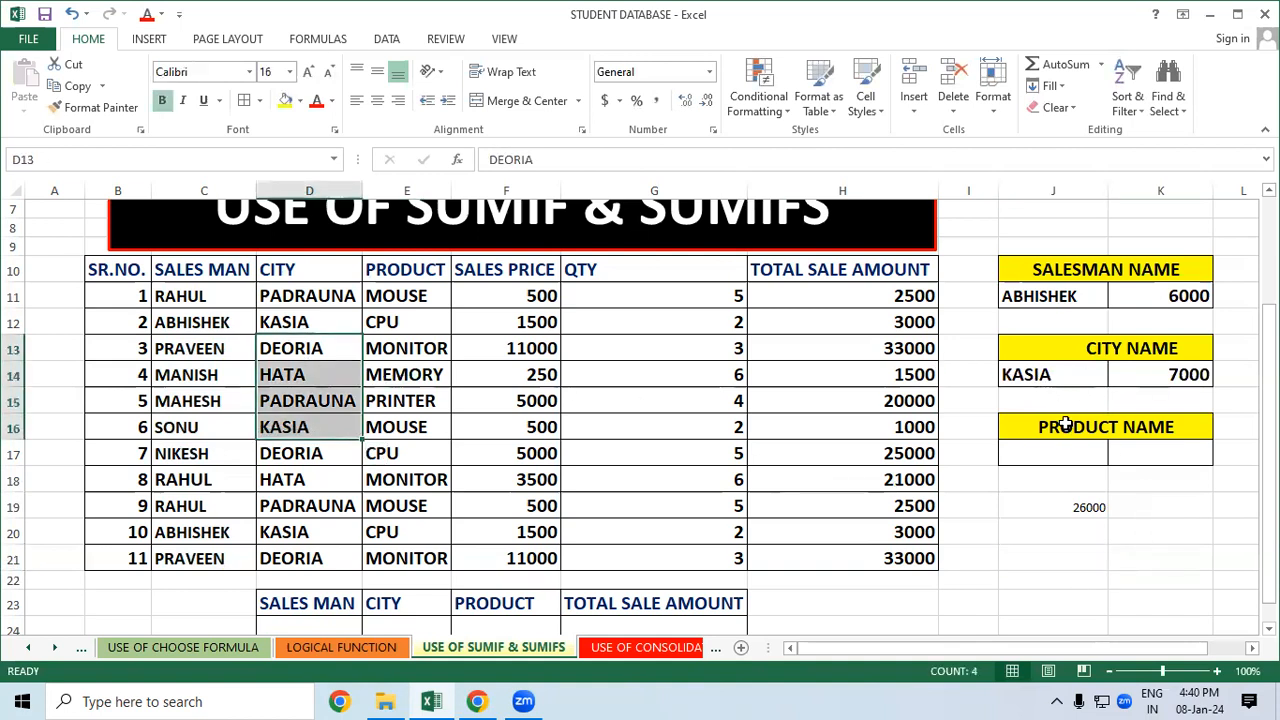
{"action": "left_click", "coordinate": [1056, 375]}
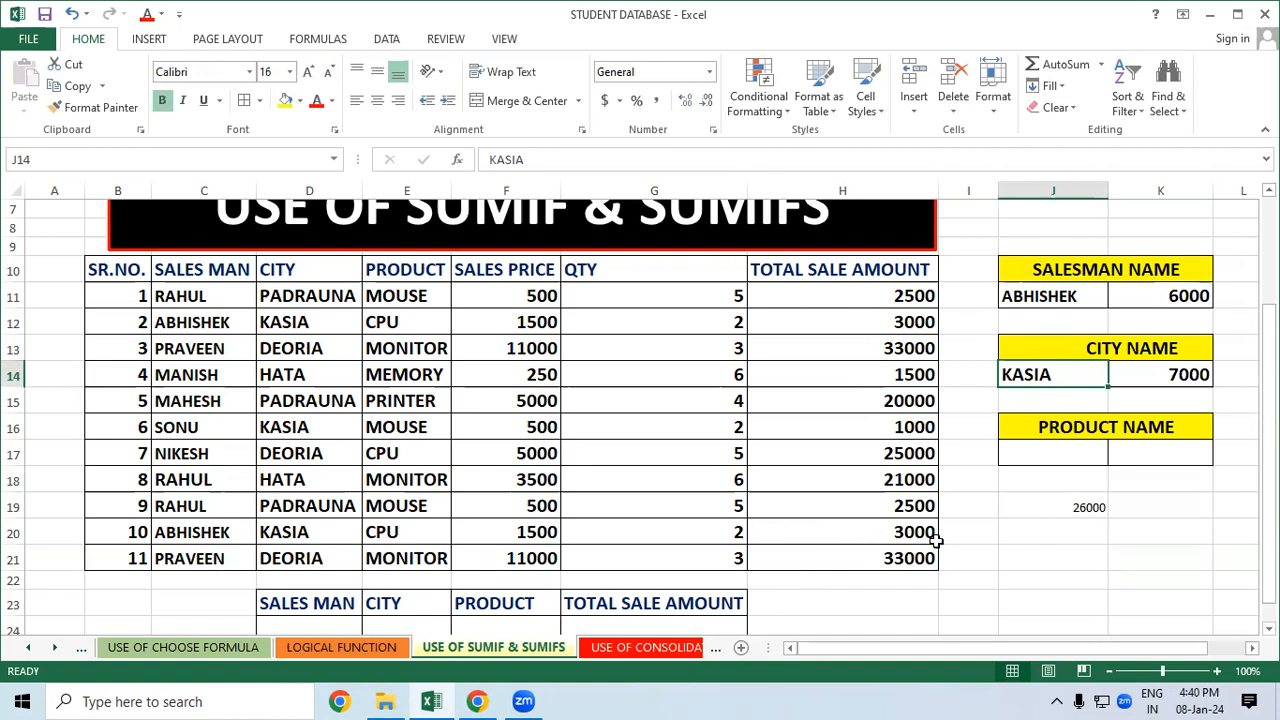
Delete the 26000 manual check value from J19
{"action": "left_click", "coordinate": [1051, 502]}
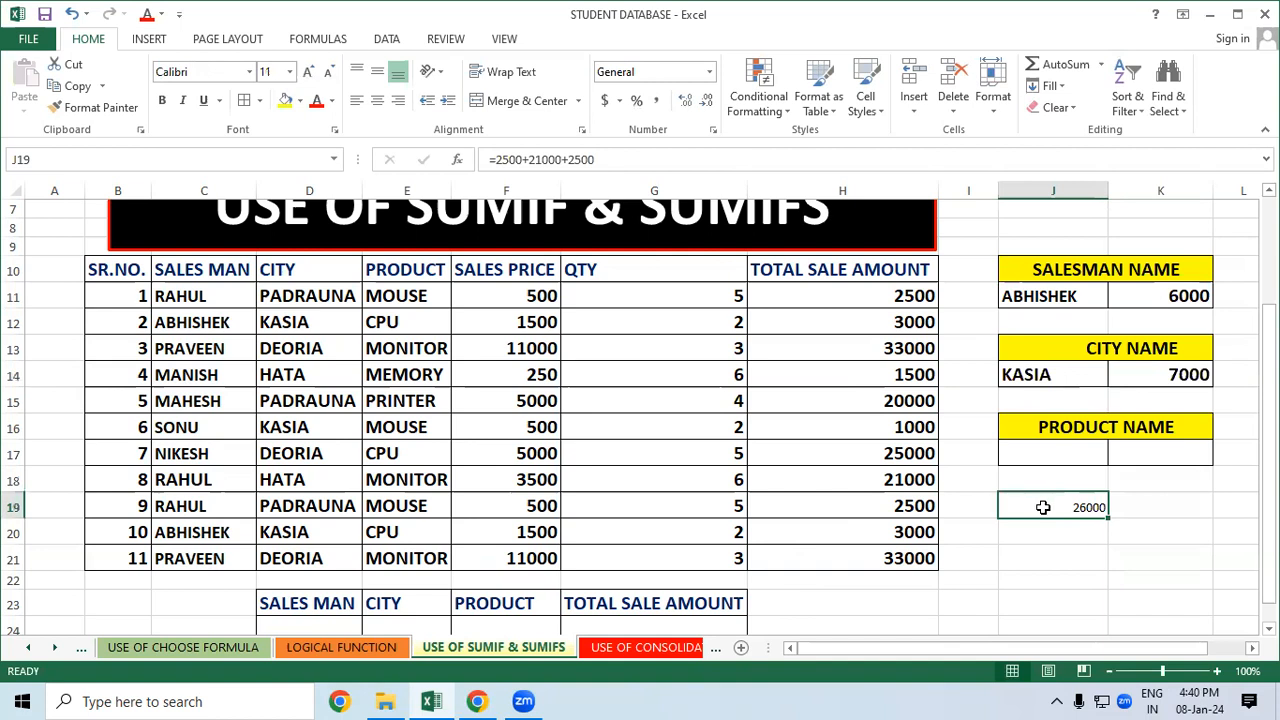
{"action": "key", "text": "Delete"}
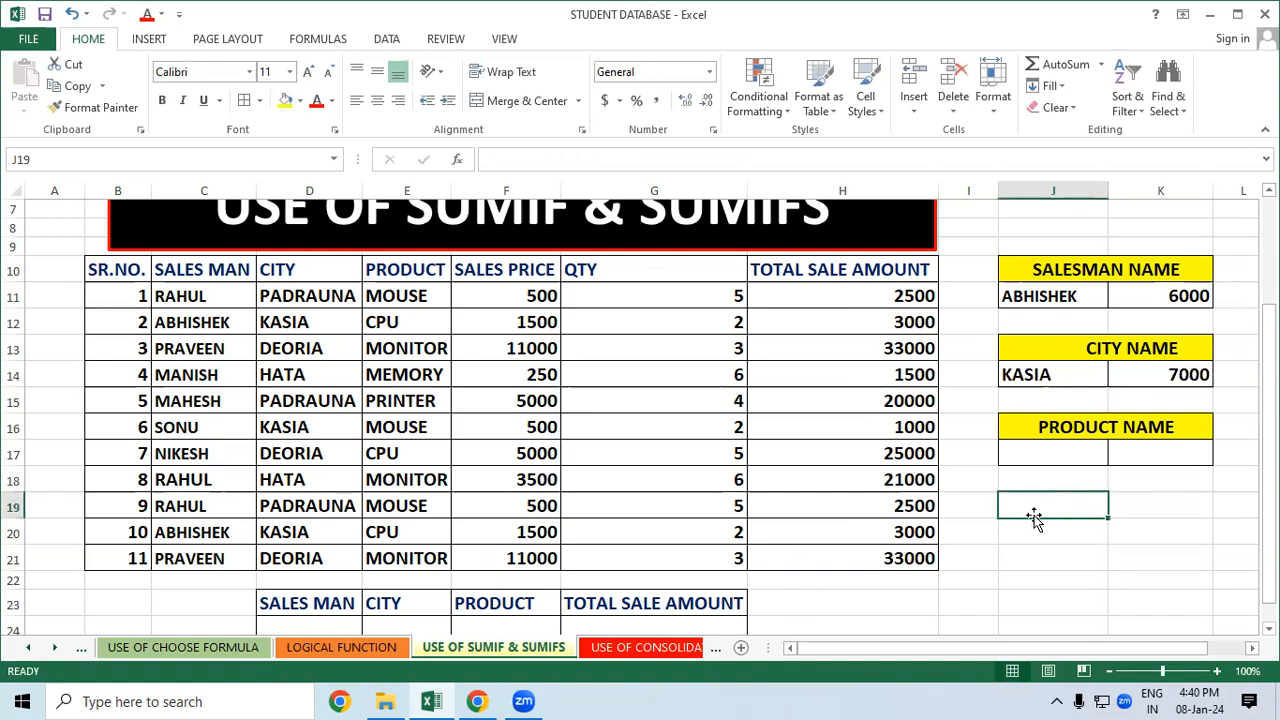
{"action": "left_click", "coordinate": [1013, 537]}
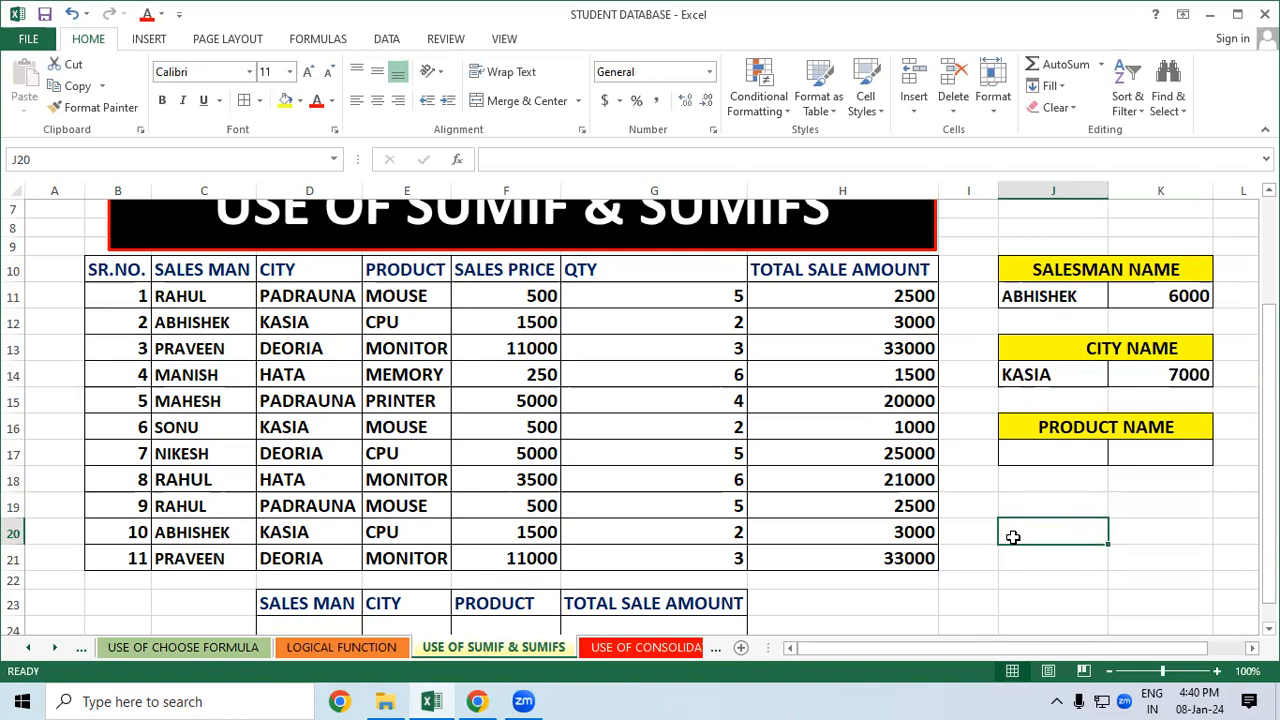
{"action": "left_click", "coordinate": [1050, 455]}
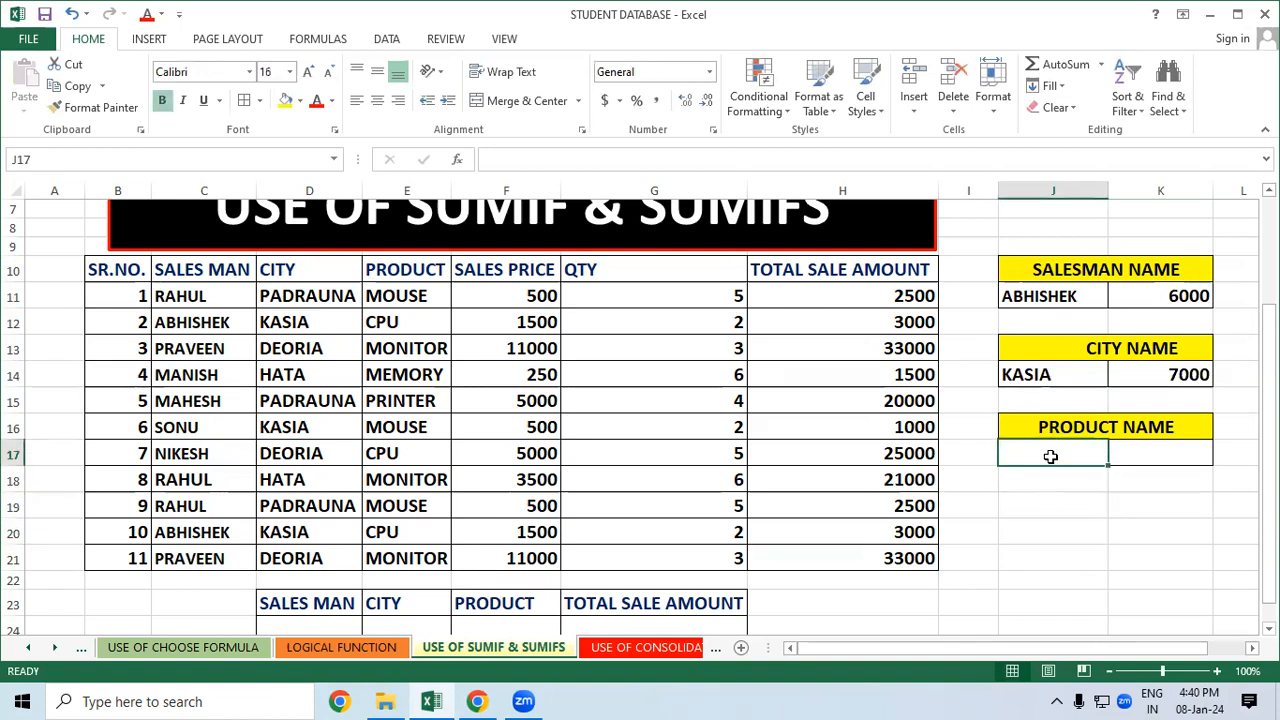
Paste PRINTER from the sales table into the product name cell J17
{"action": "left_click", "coordinate": [421, 398]}
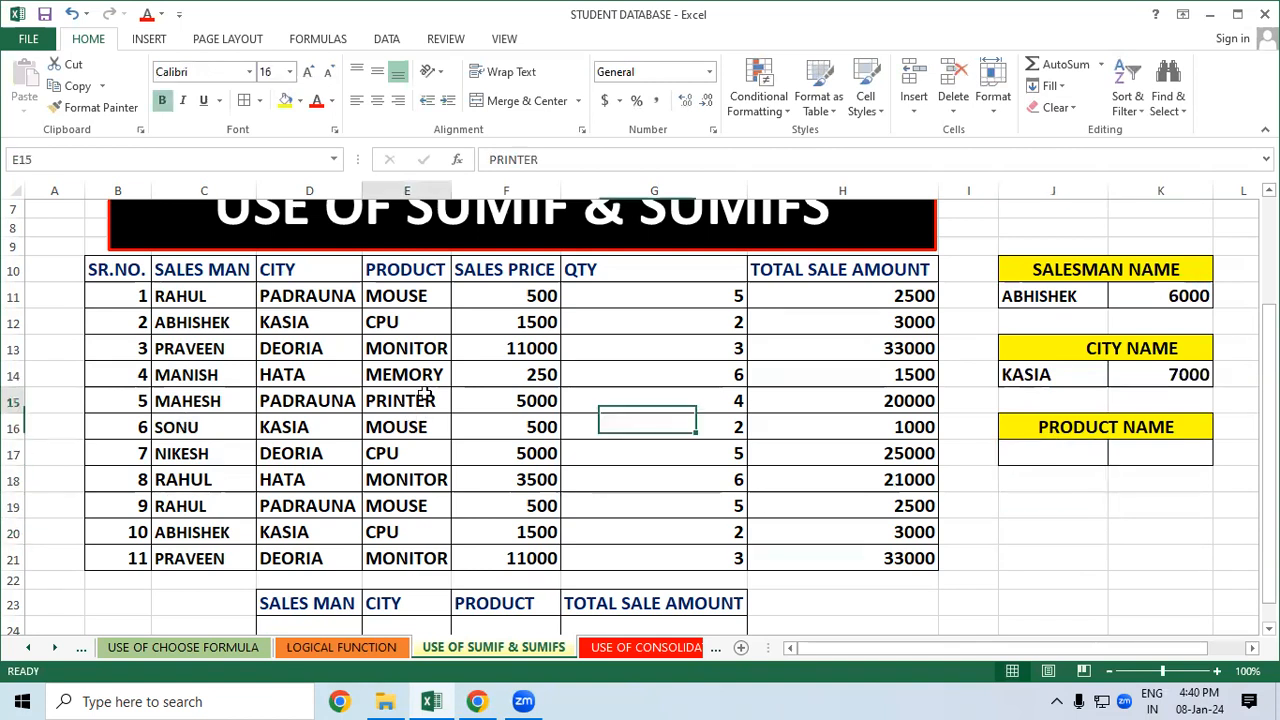
{"action": "right_click", "coordinate": [425, 400]}
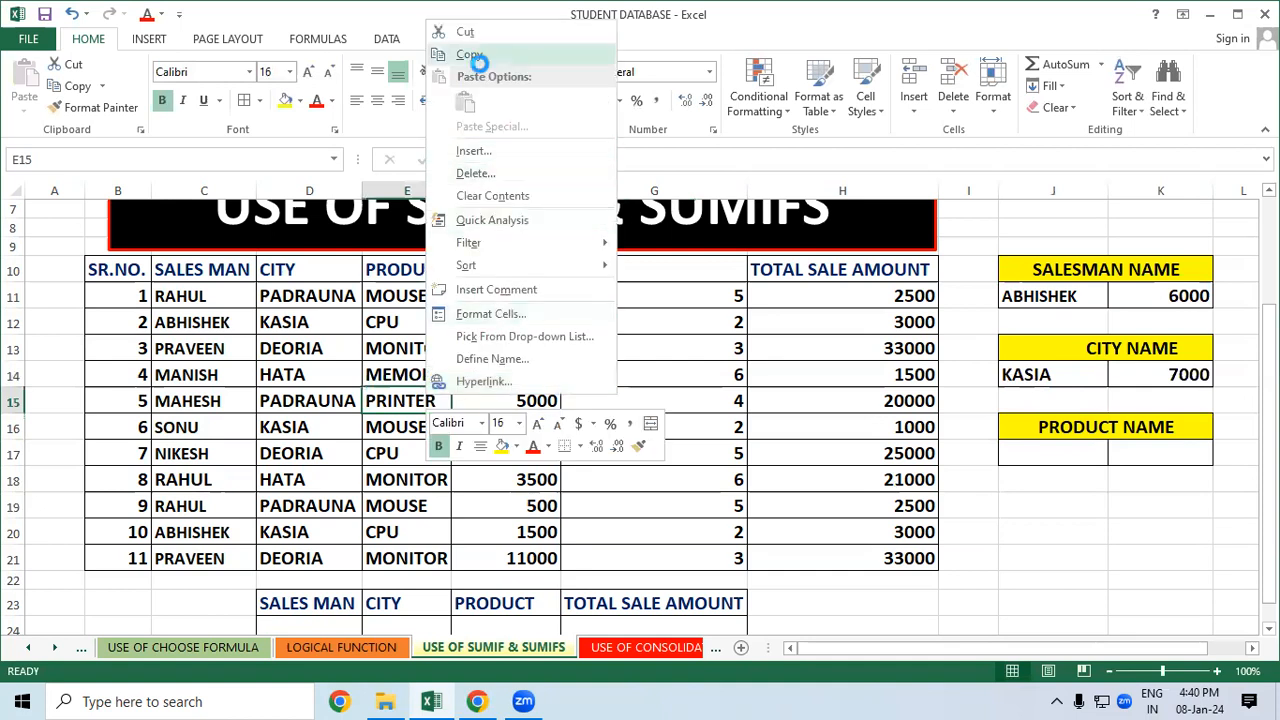
{"action": "left_click", "coordinate": [471, 56]}
{"action": "left_click", "coordinate": [1050, 455]}
{"action": "right_click", "coordinate": [1060, 455]}
{"action": "left_click", "coordinate": [1106, 155]}
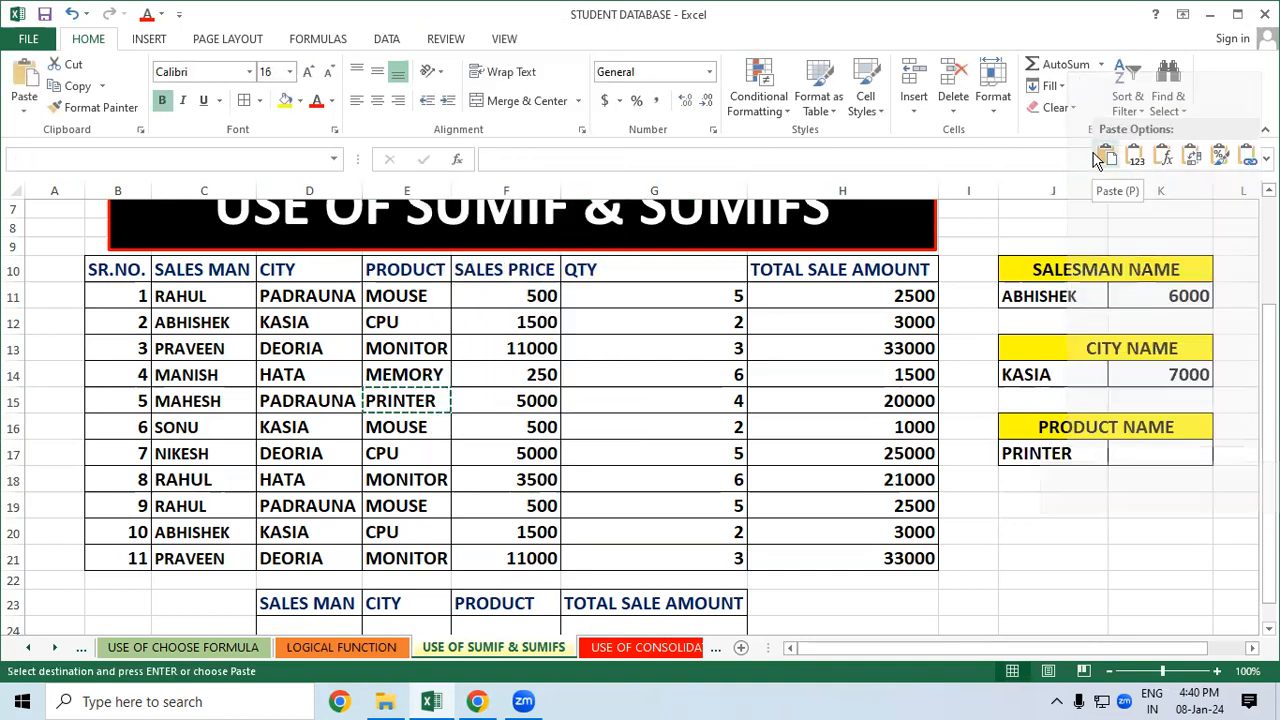
{"action": "left_click", "coordinate": [1060, 577]}
Clear the pasted PRINTER from the product name cell J17
{"action": "left_click", "coordinate": [1066, 270]}
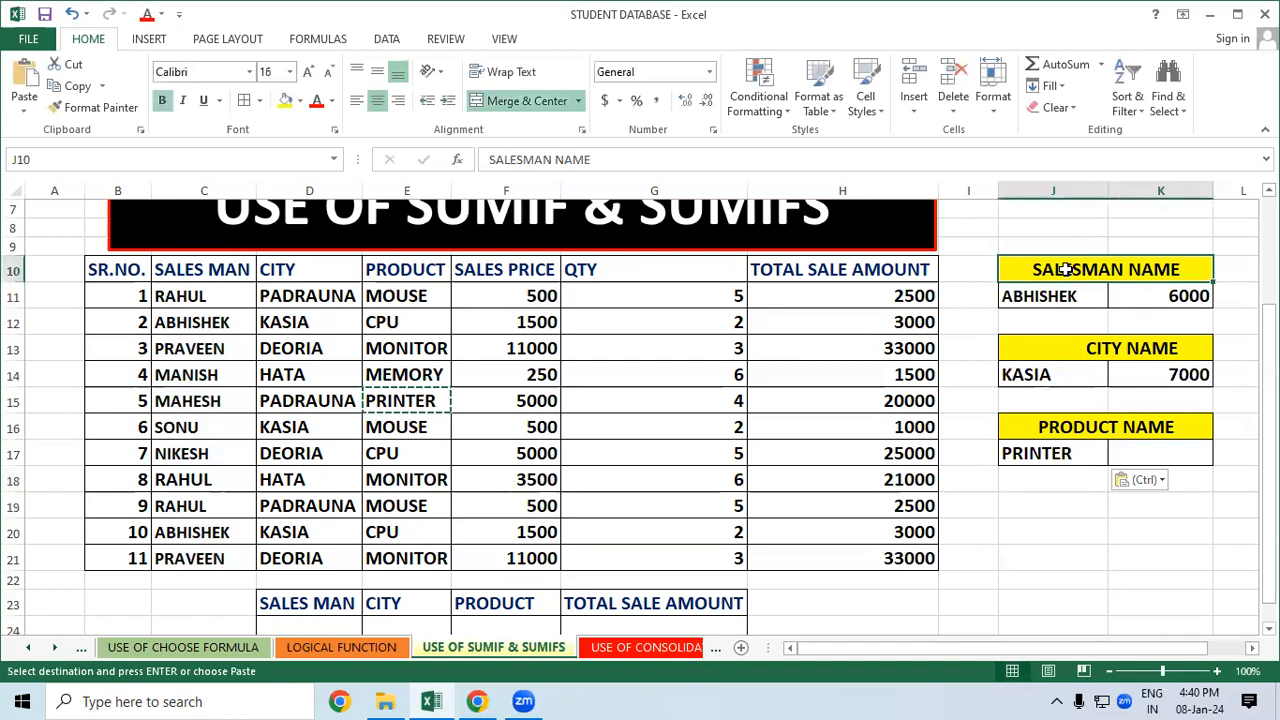
{"action": "left_click", "coordinate": [1056, 347]}
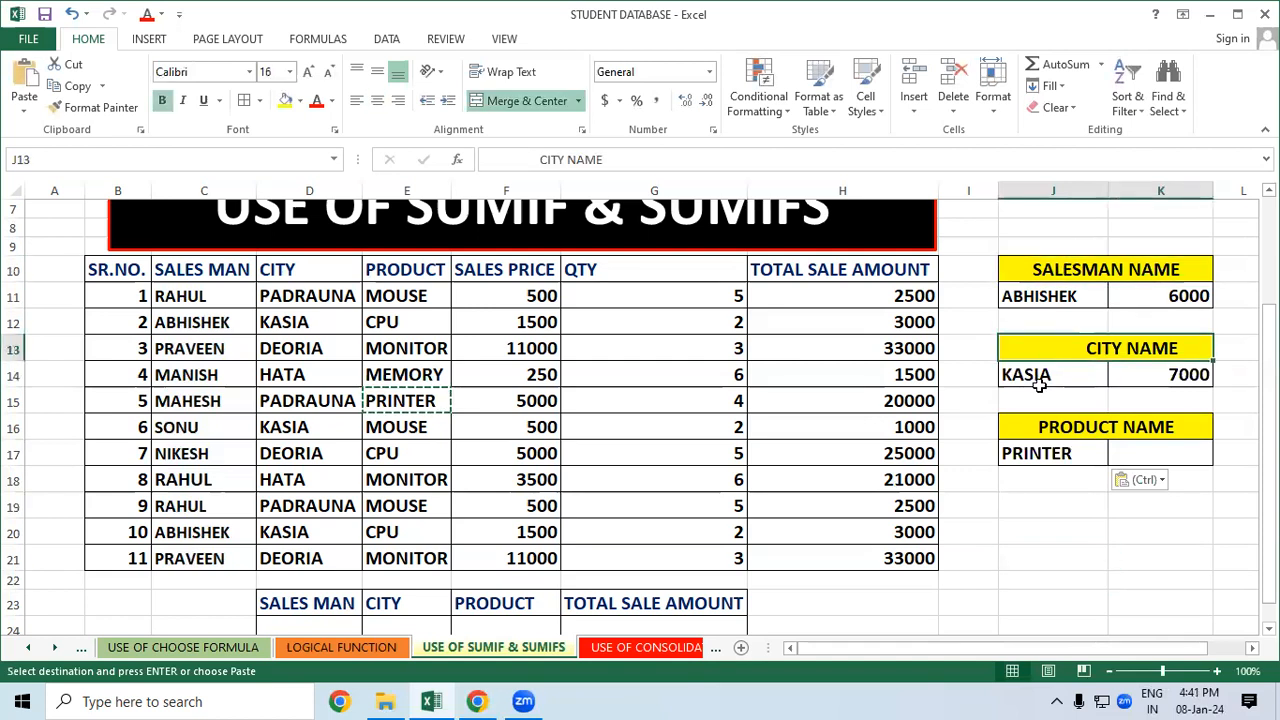
{"action": "left_click", "coordinate": [1058, 550]}
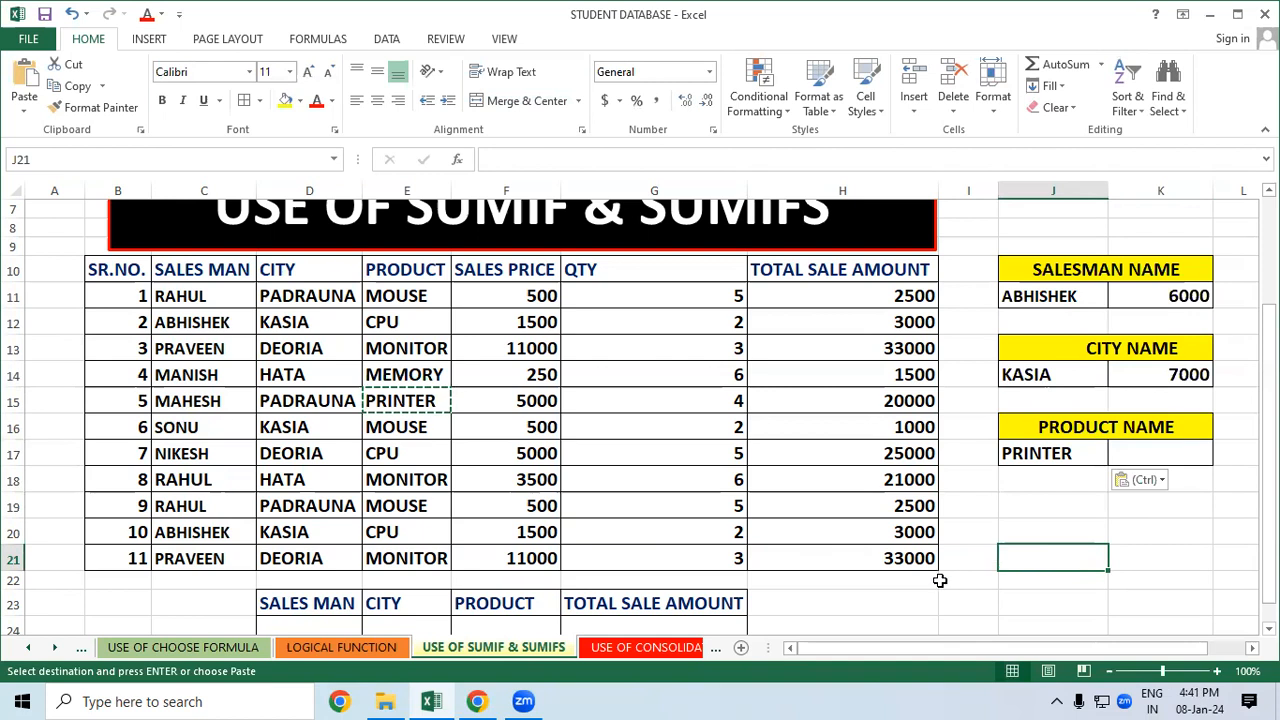
{"action": "left_click", "coordinate": [1071, 500]}
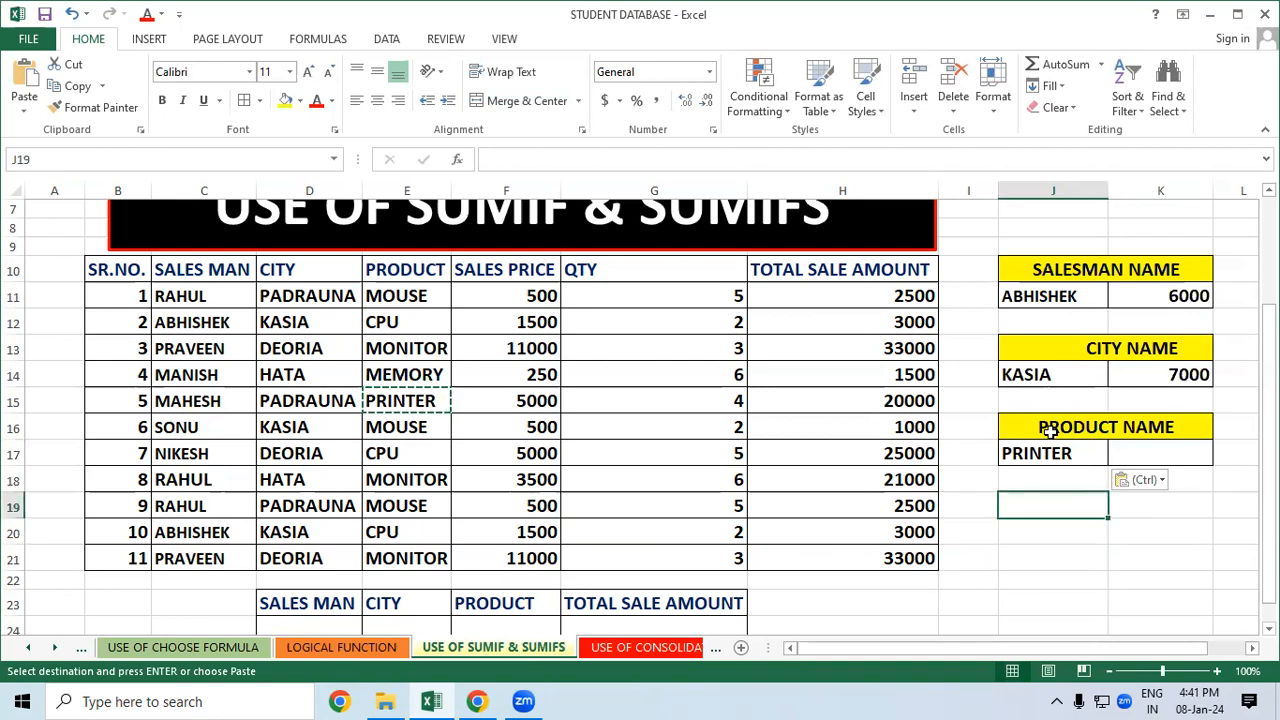
{"action": "left_click", "coordinate": [1053, 458]}
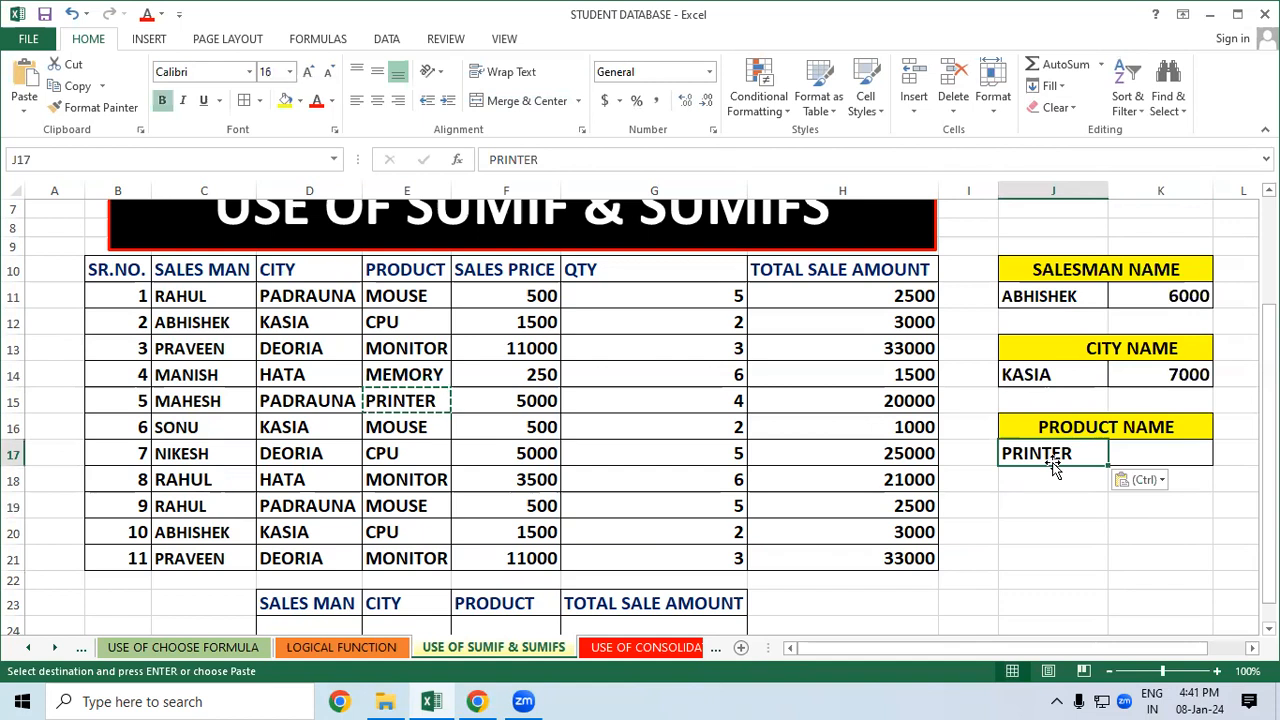
{"action": "key", "text": "Delete"}
{"action": "left_click", "coordinate": [1060, 506]}
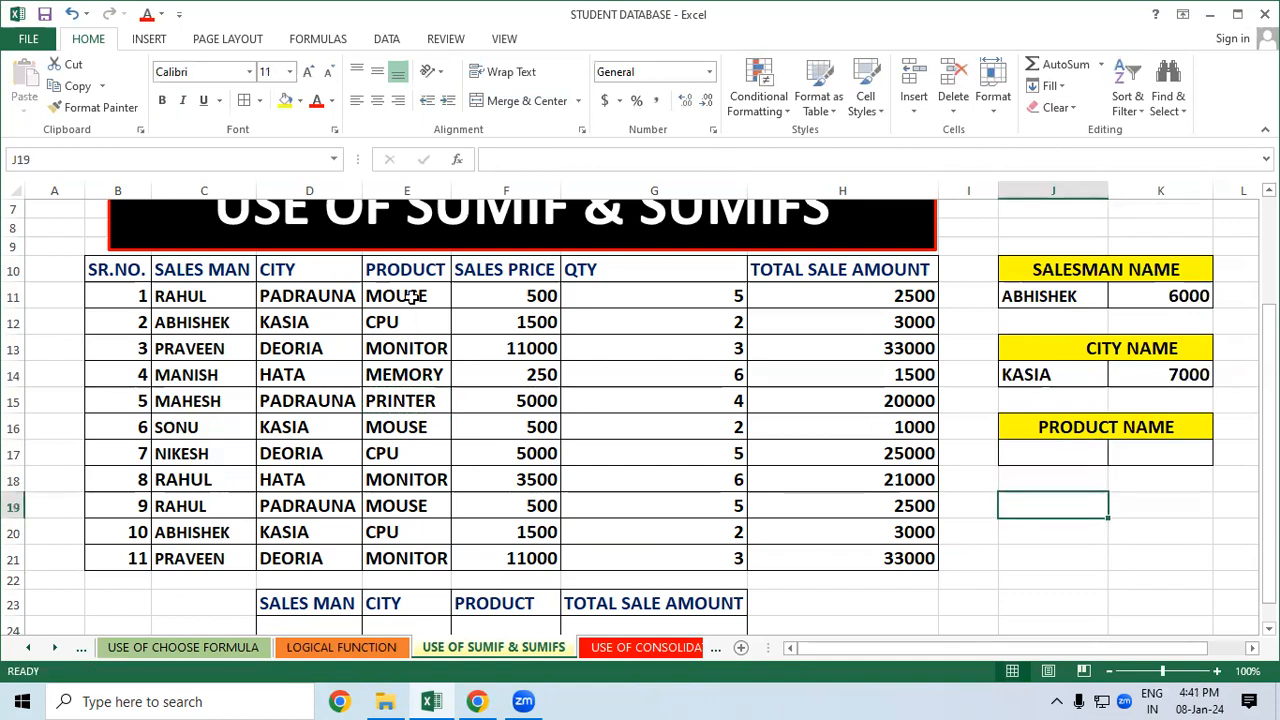
Copy MOUSE from E11 into the product name cell J17 and start a SUMIF beside it
{"action": "left_click", "coordinate": [411, 297]}
{"action": "right_click", "coordinate": [411, 297]}
{"action": "left_click", "coordinate": [443, 334]}
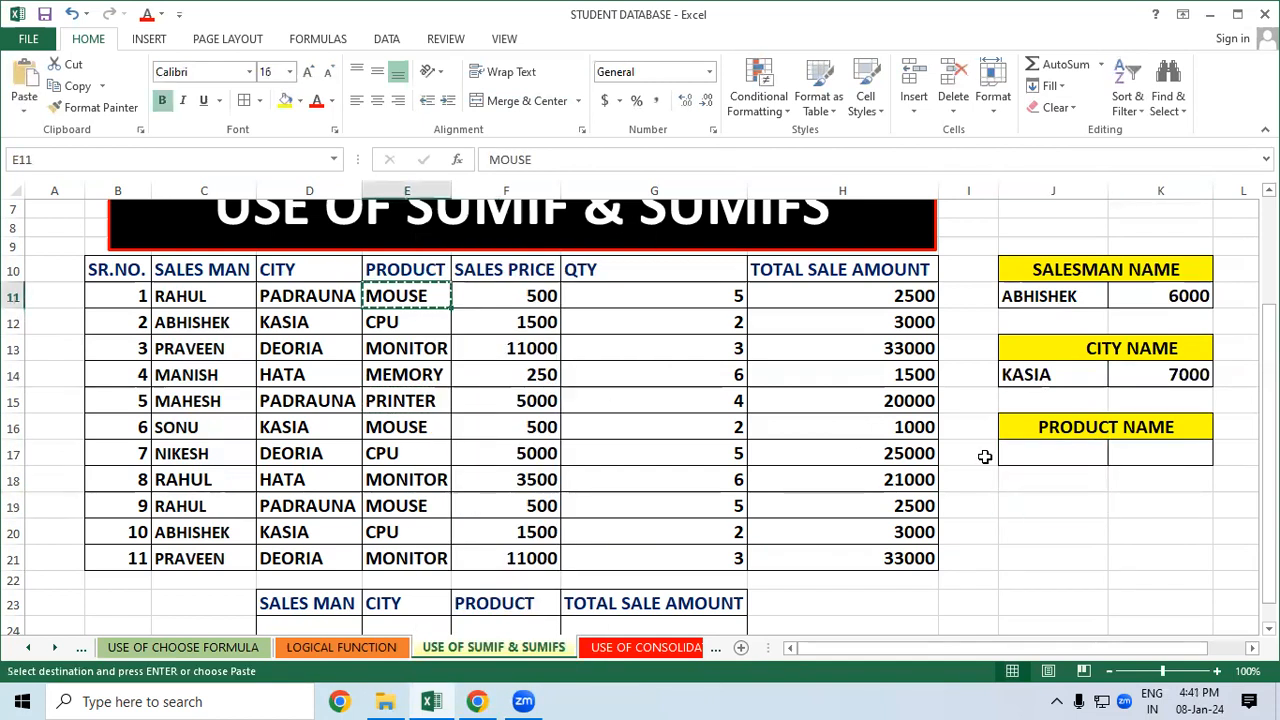
{"action": "left_click", "coordinate": [1020, 456]}
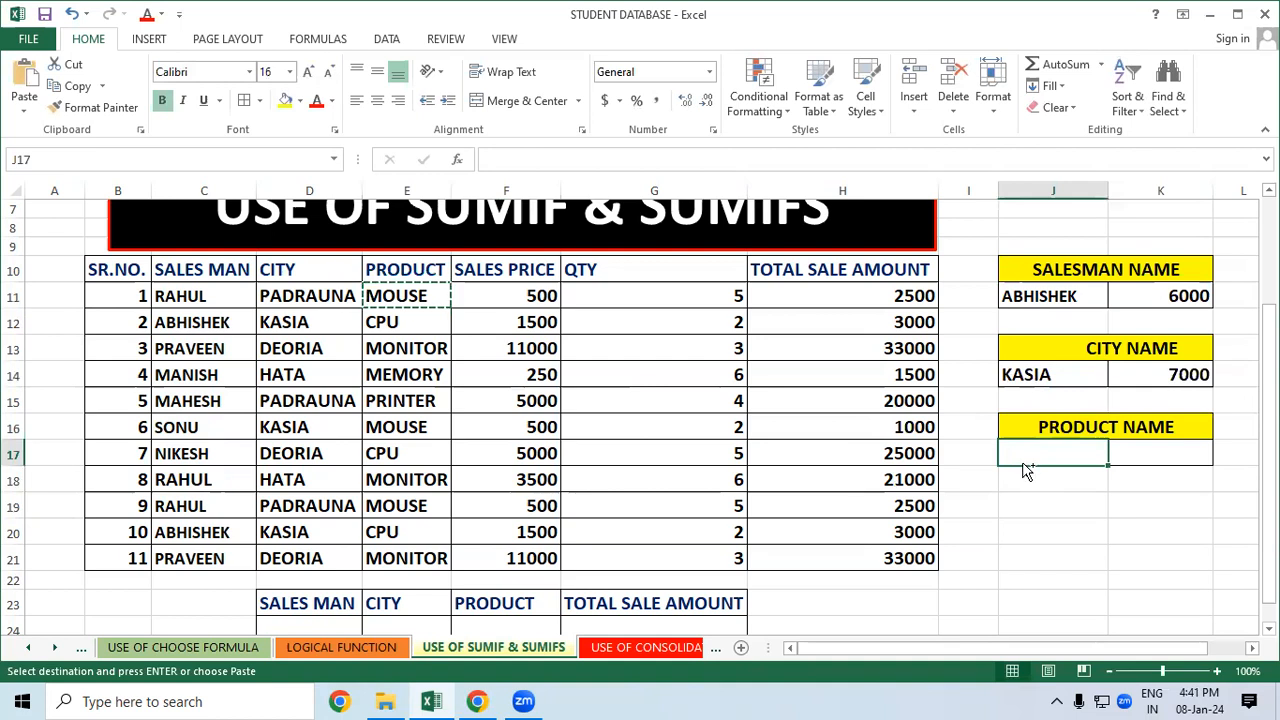
{"action": "key", "text": "ctrl+v"}
{"action": "left_click", "coordinate": [1020, 507]}
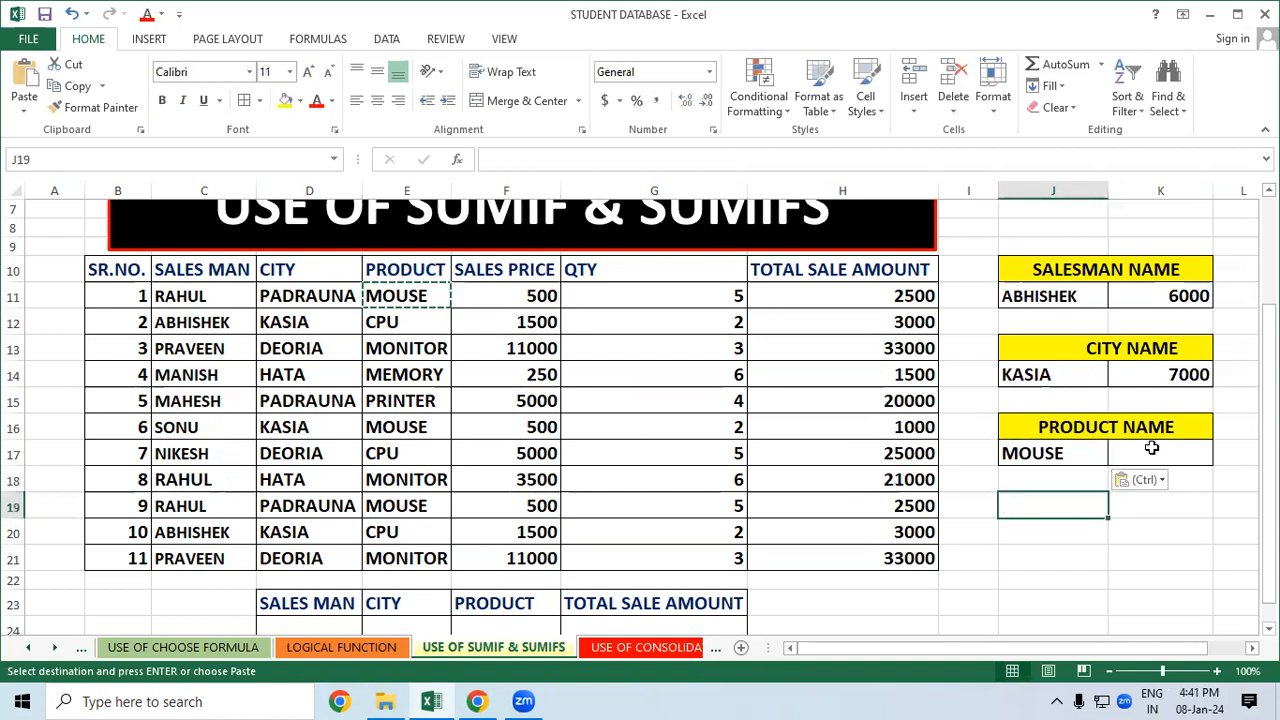
{"action": "left_click", "coordinate": [1152, 450]}
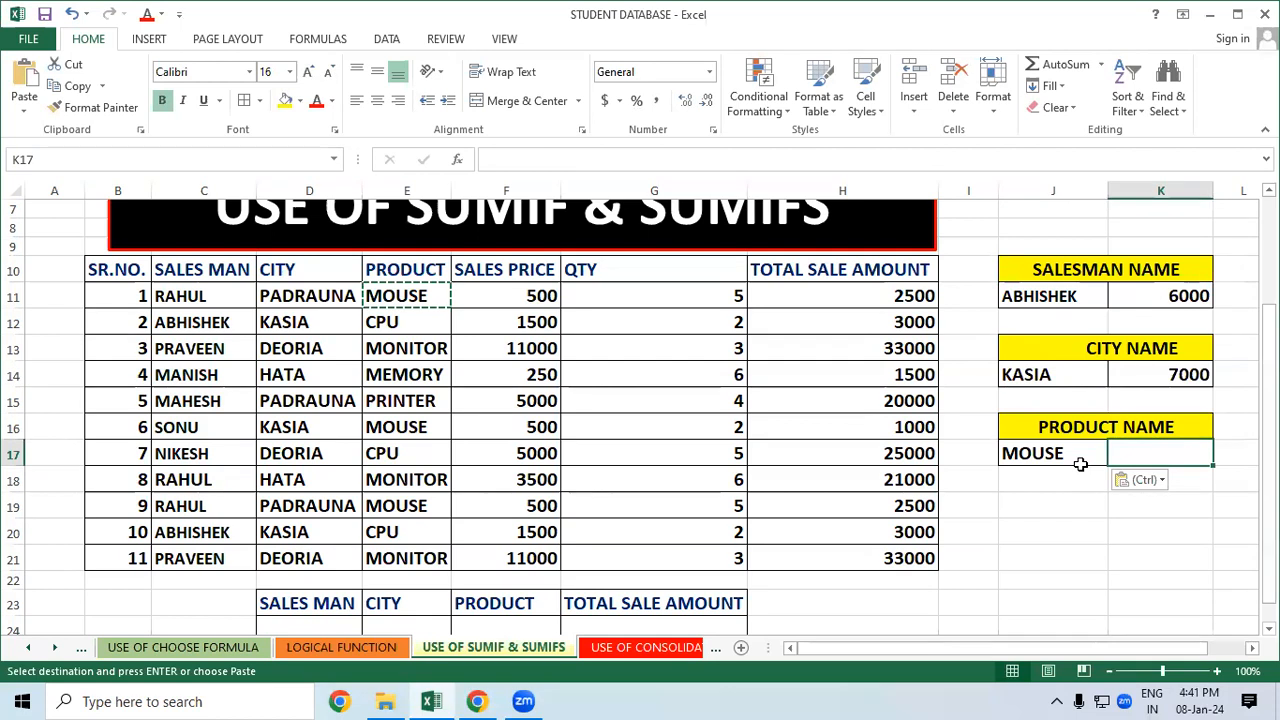
{"action": "type", "text": "=SU"}
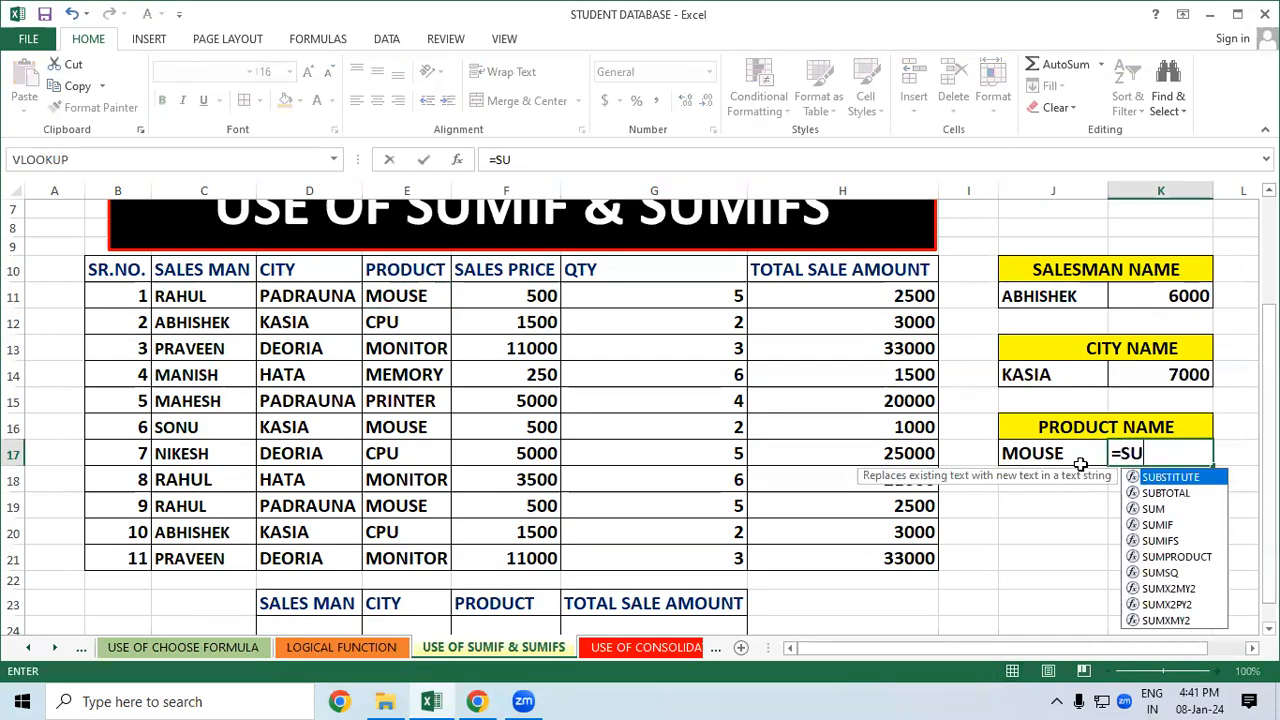
{"action": "type", "text": "MIF("}
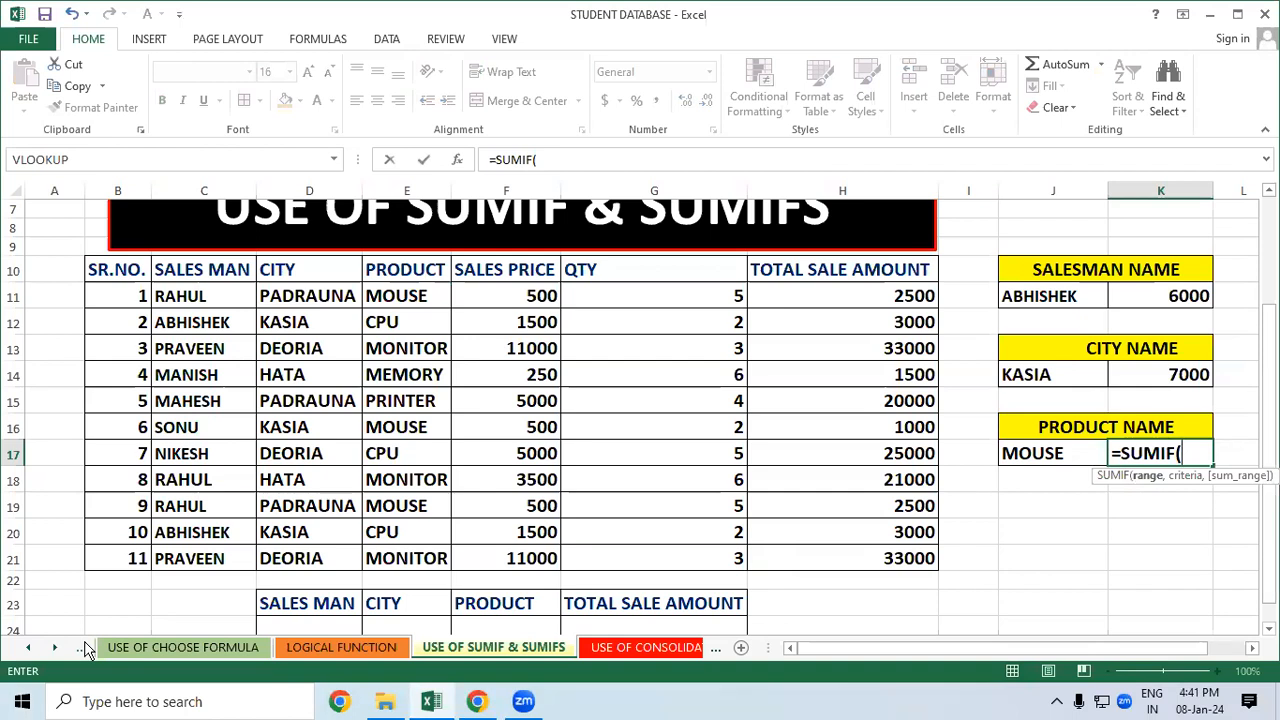
Build the MOUSE SUMIF from the PRODUCT column, the MOUSE cell and the total sale amounts
{"action": "left_click_drag", "start_coordinate": [396, 272], "coordinate": [398, 562]}
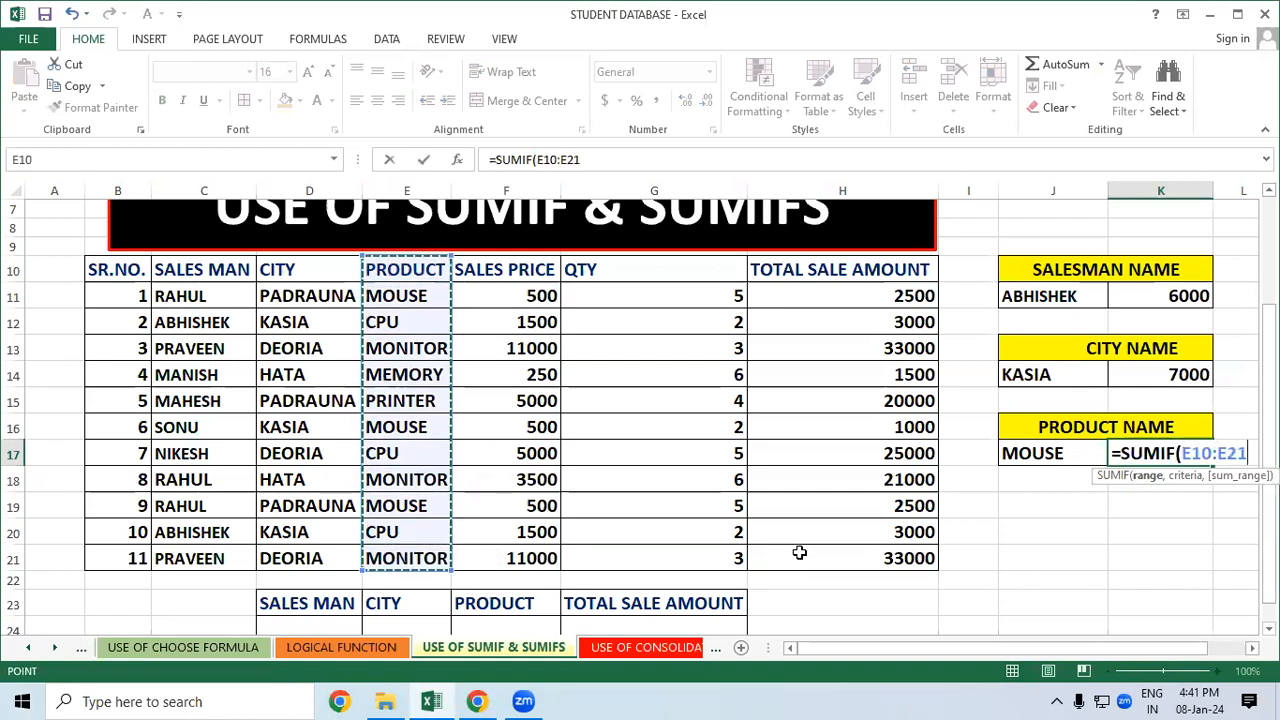
{"action": "type", "text": ","}
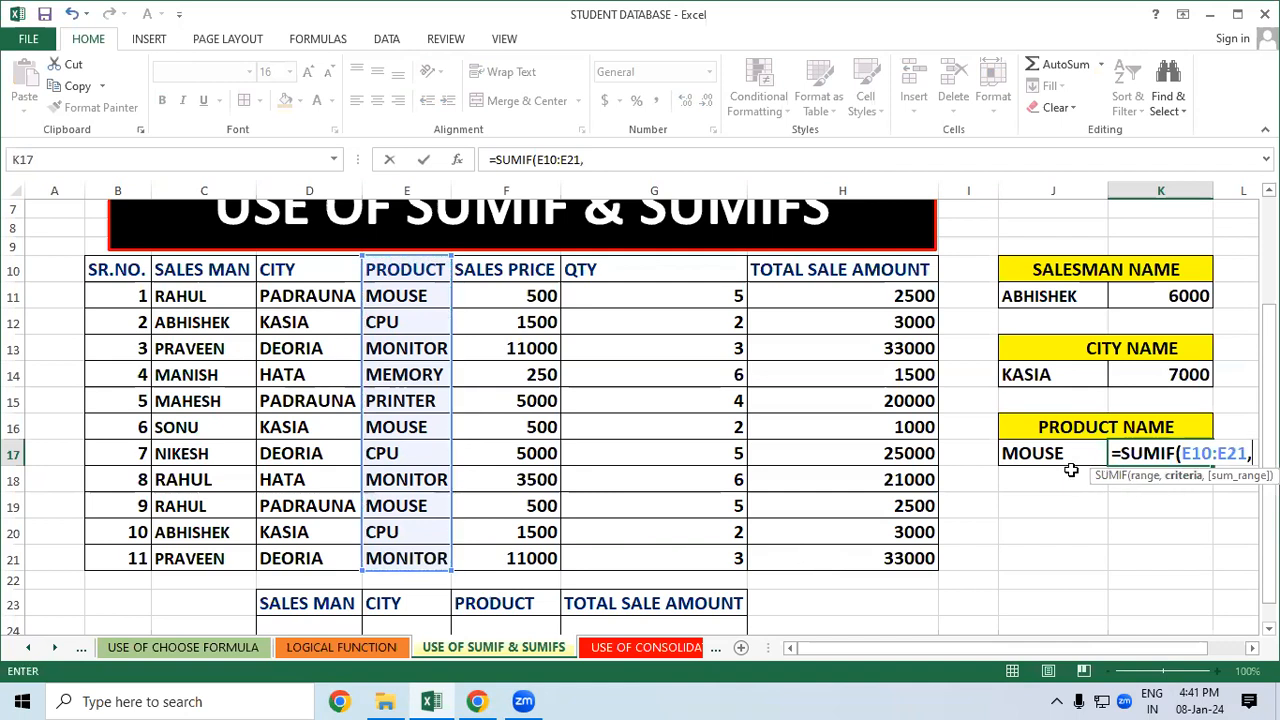
{"action": "left_click", "coordinate": [1019, 452]}
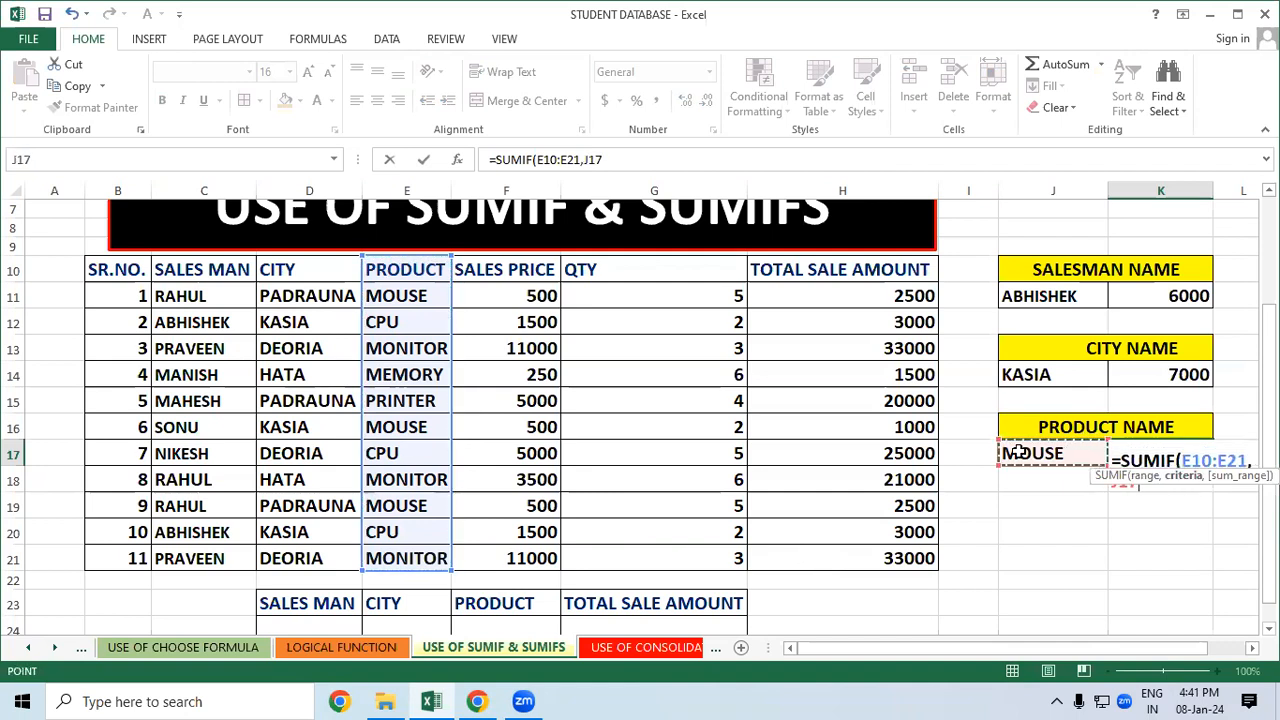
{"action": "type", "text": ","}
{"action": "left_click_drag", "start_coordinate": [920, 268], "coordinate": [889, 549]}
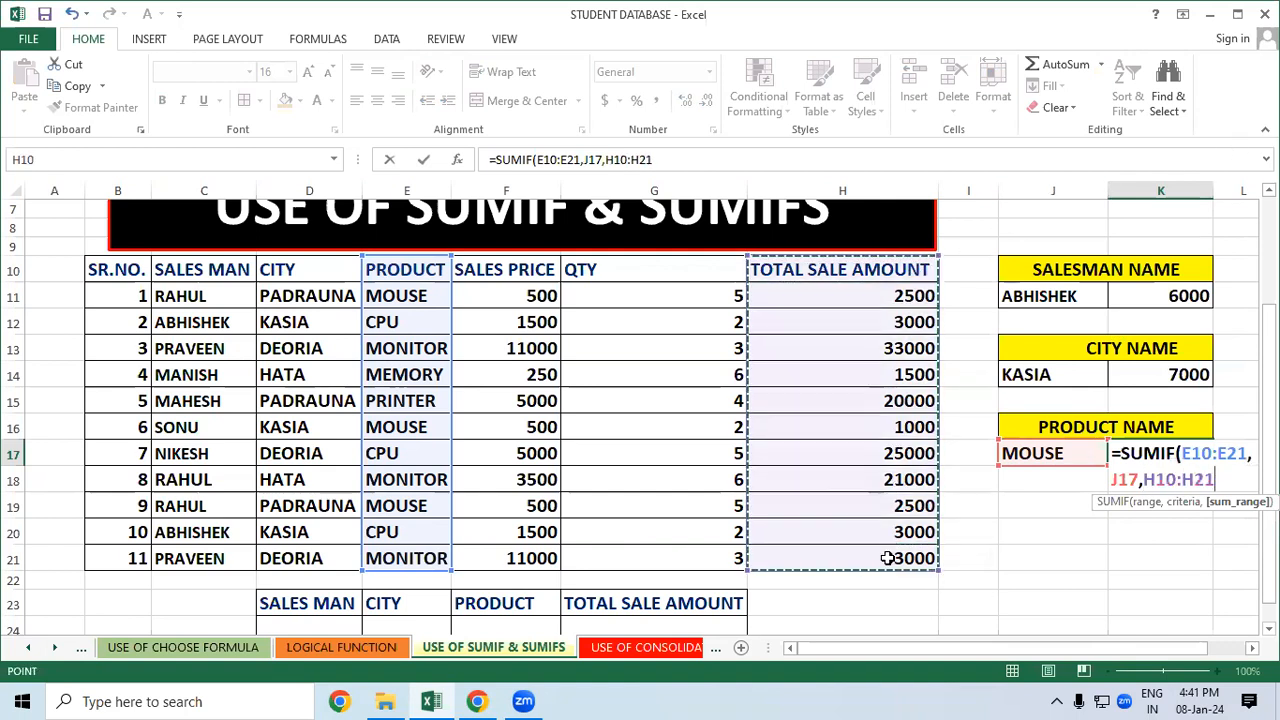
{"action": "key", "text": "Return"}
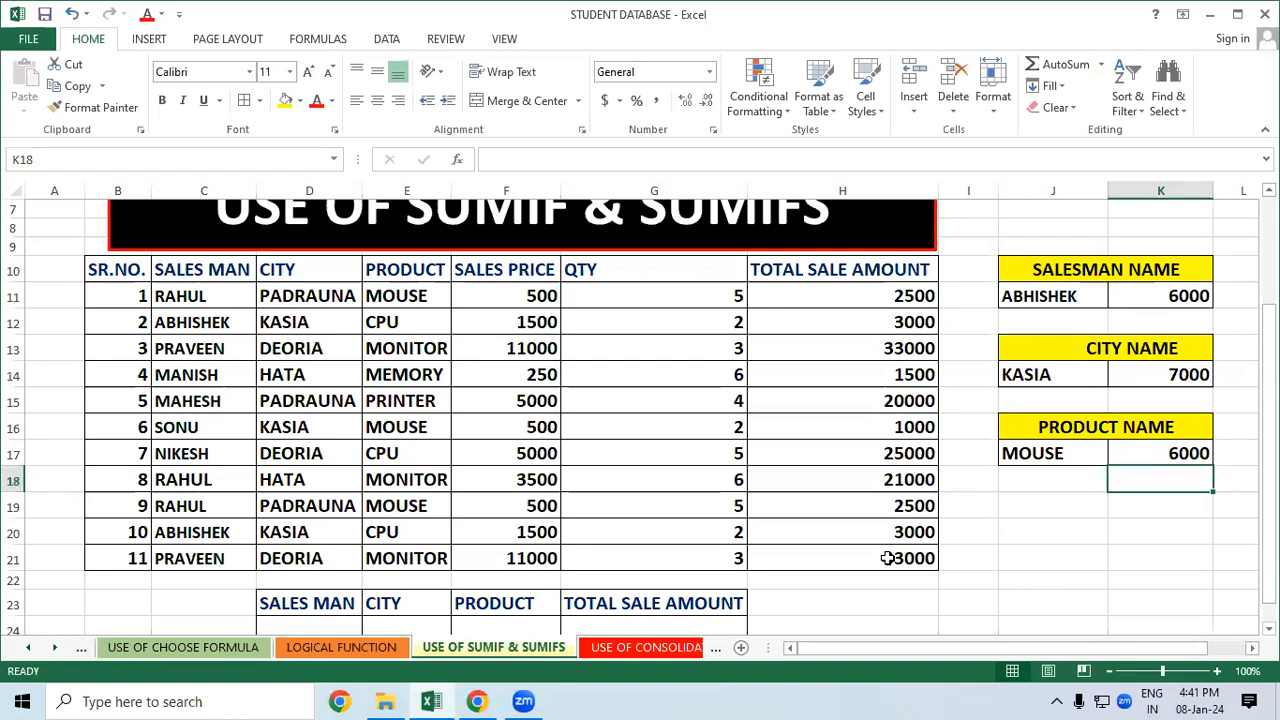
Highlight the three MOUSE sales rows to check their total sale amounts
{"action": "left_click", "coordinate": [411, 290]}
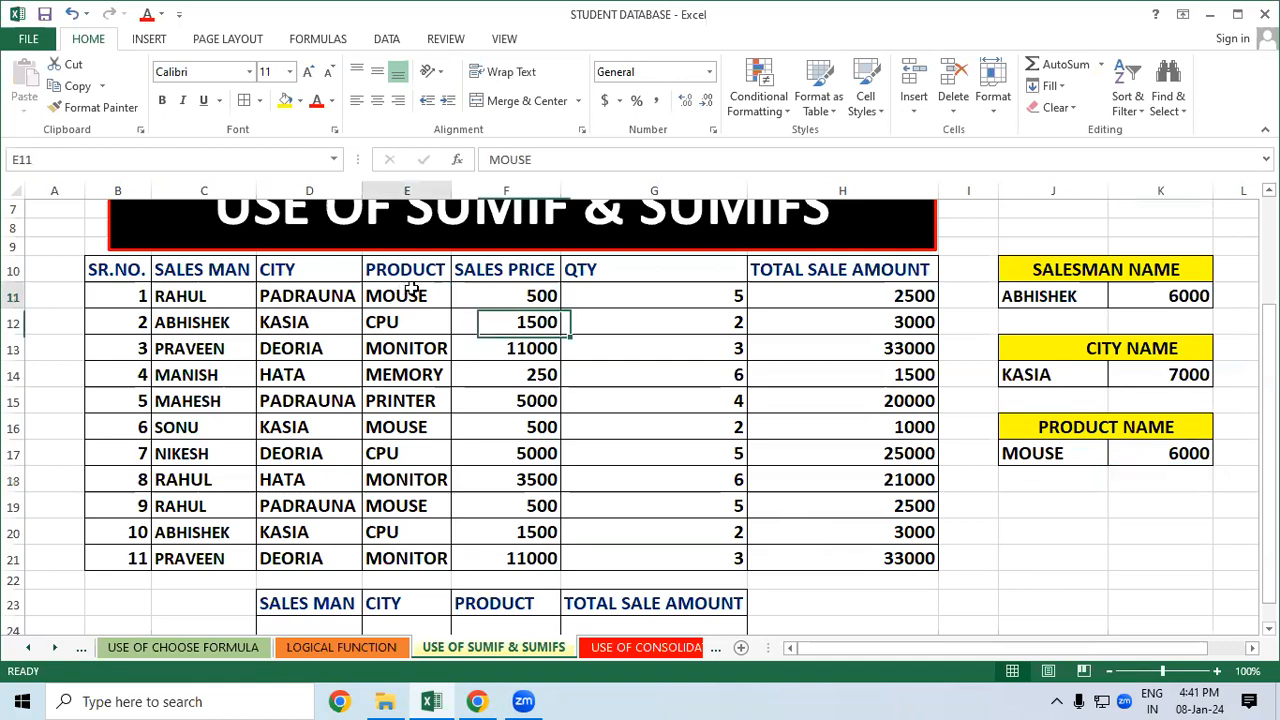
{"action": "left_click_drag", "start_coordinate": [411, 290], "coordinate": [846, 289]}
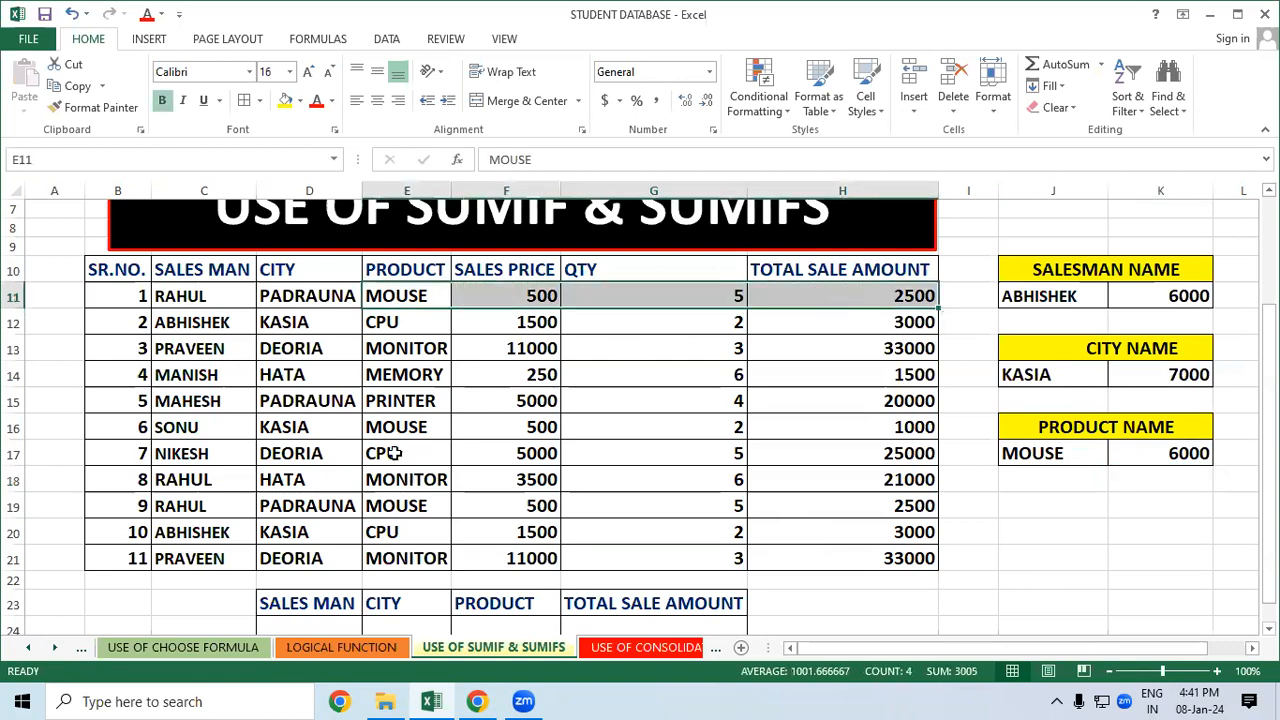
{"action": "left_click_drag", "start_coordinate": [398, 428], "coordinate": [851, 432]}
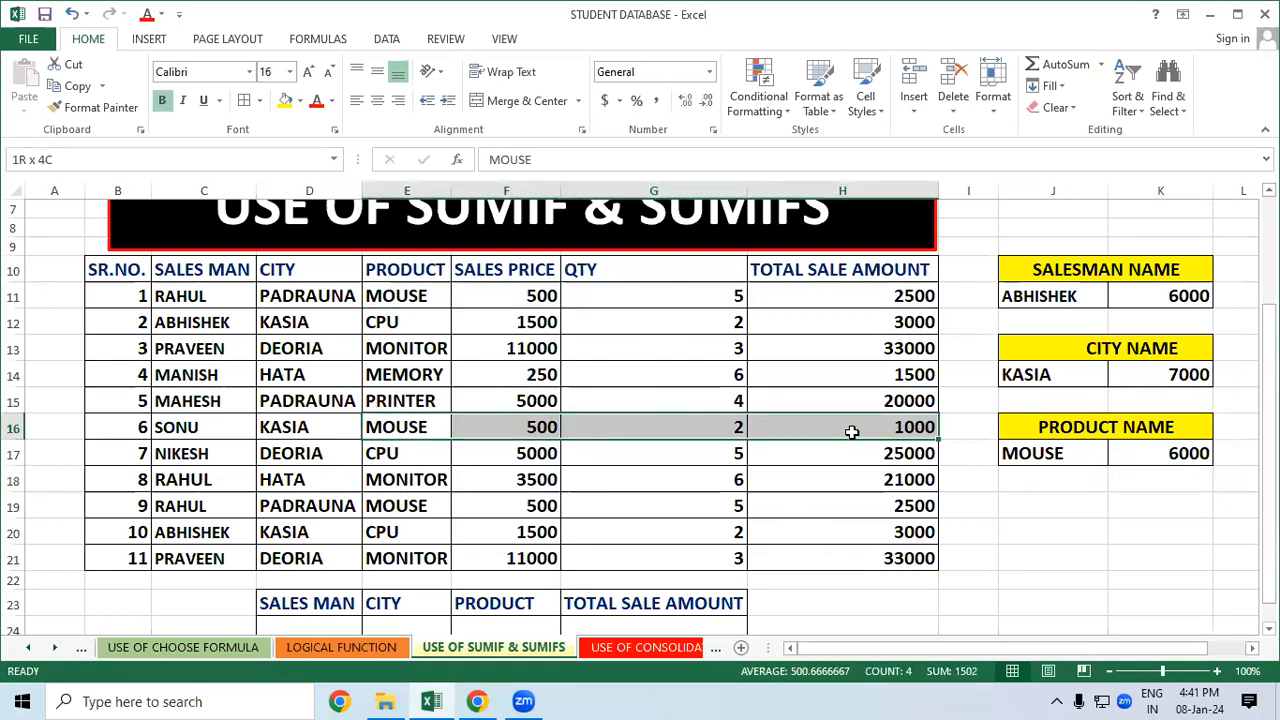
{"action": "left_click_drag", "start_coordinate": [412, 510], "coordinate": [844, 518]}
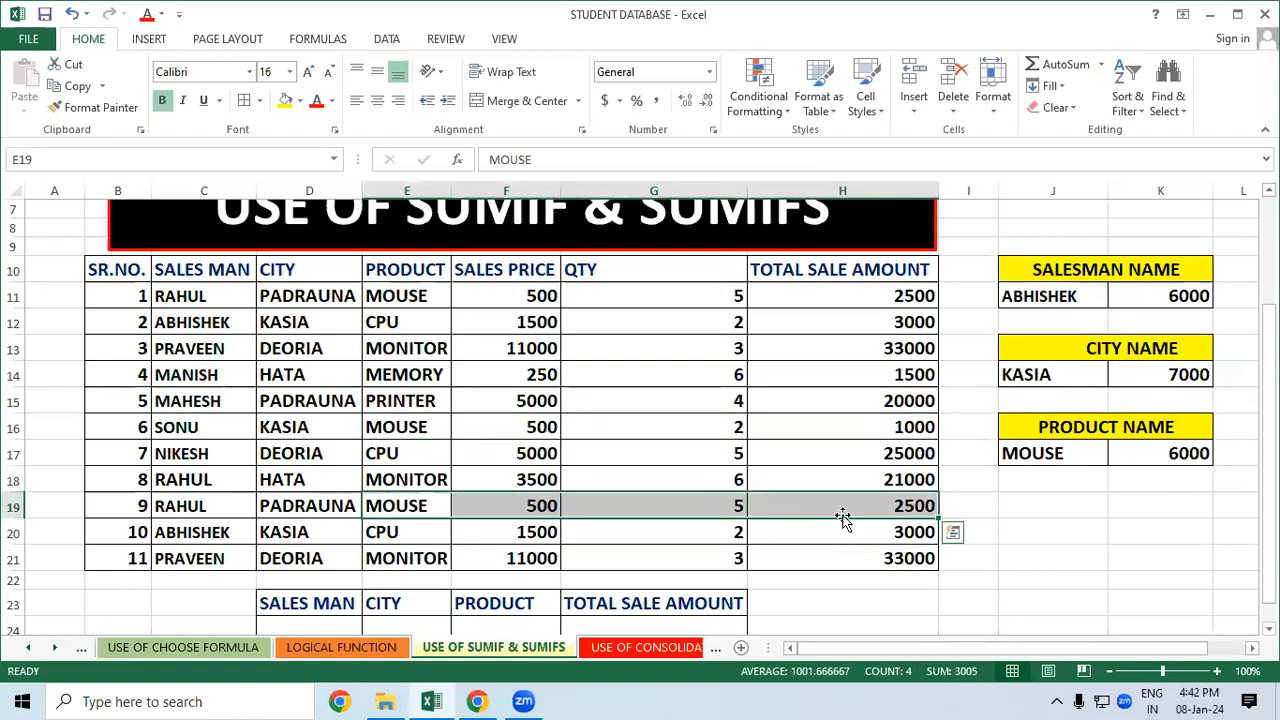
{"action": "left_click", "coordinate": [1078, 525]}
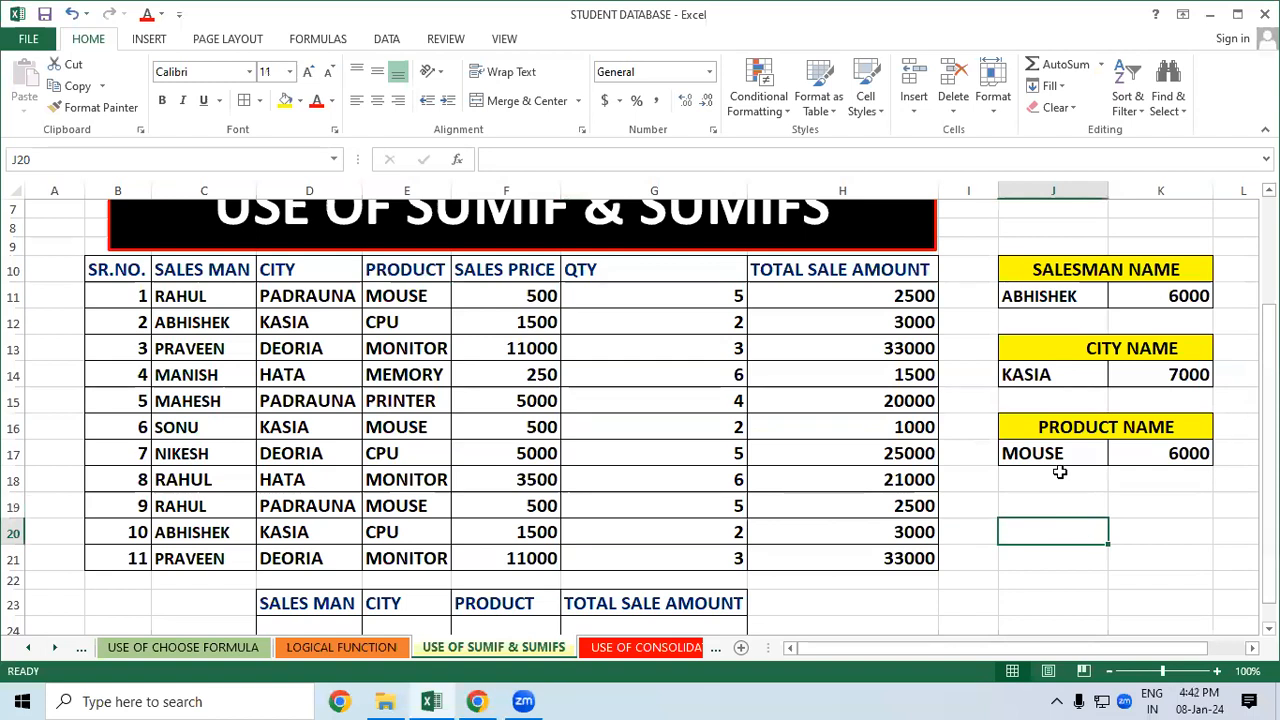
Replace the product criterion MOUSE with MONITOR, fixing the misspelling, so the total shows 87000
{"action": "left_click", "coordinate": [1062, 453]}
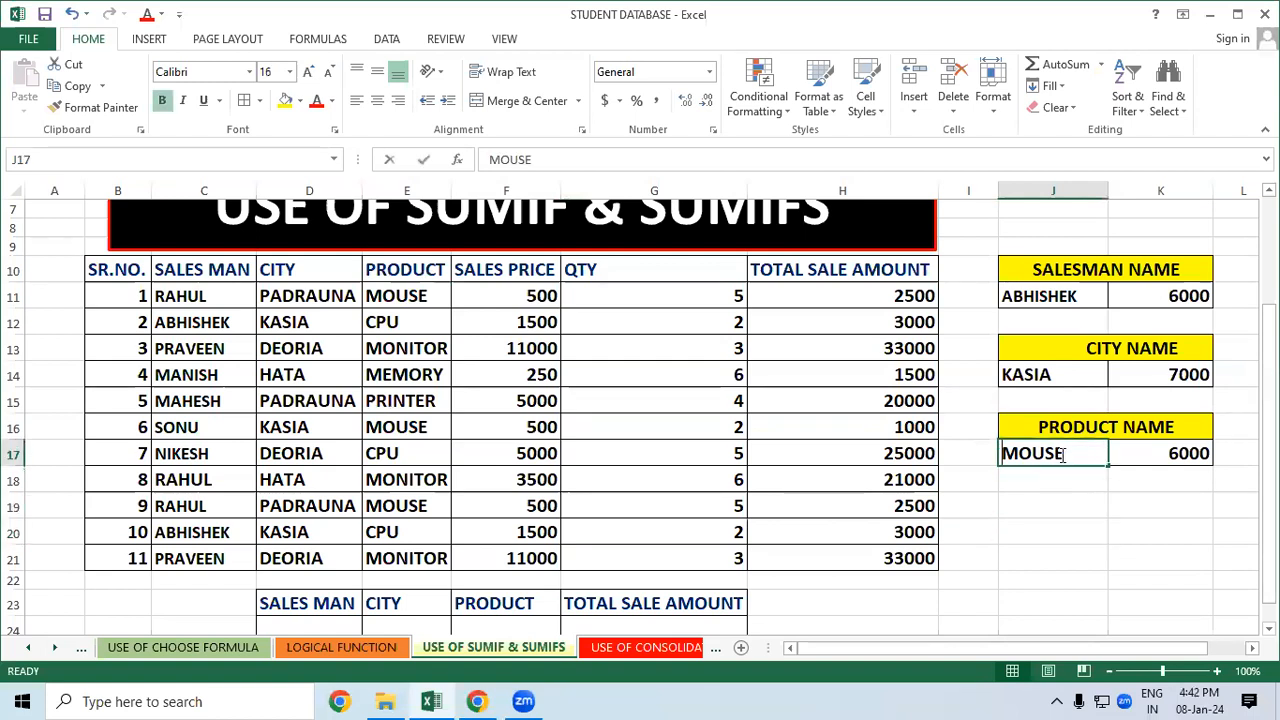
{"action": "type", "text": "MONITER"}
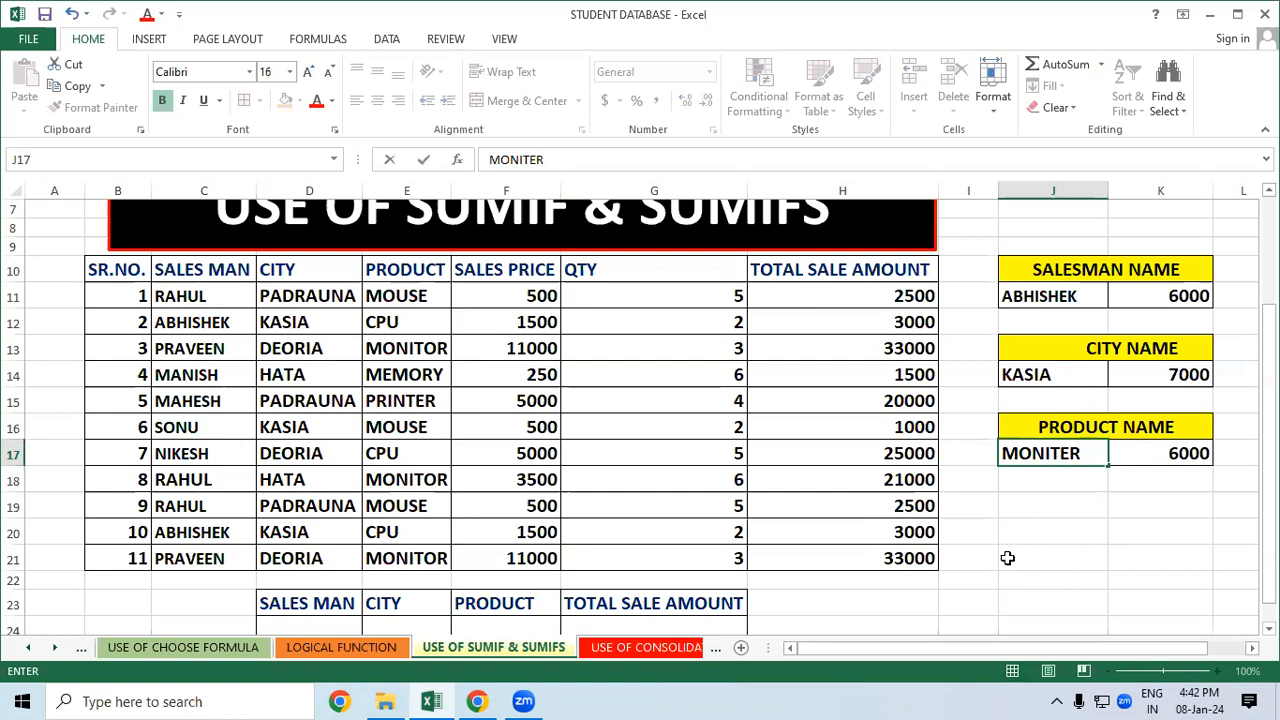
{"action": "key", "text": "BackSpace"}
{"action": "key", "text": "BackSpace"}
{"action": "type", "text": "OR"}
{"action": "left_click", "coordinate": [1007, 558]}
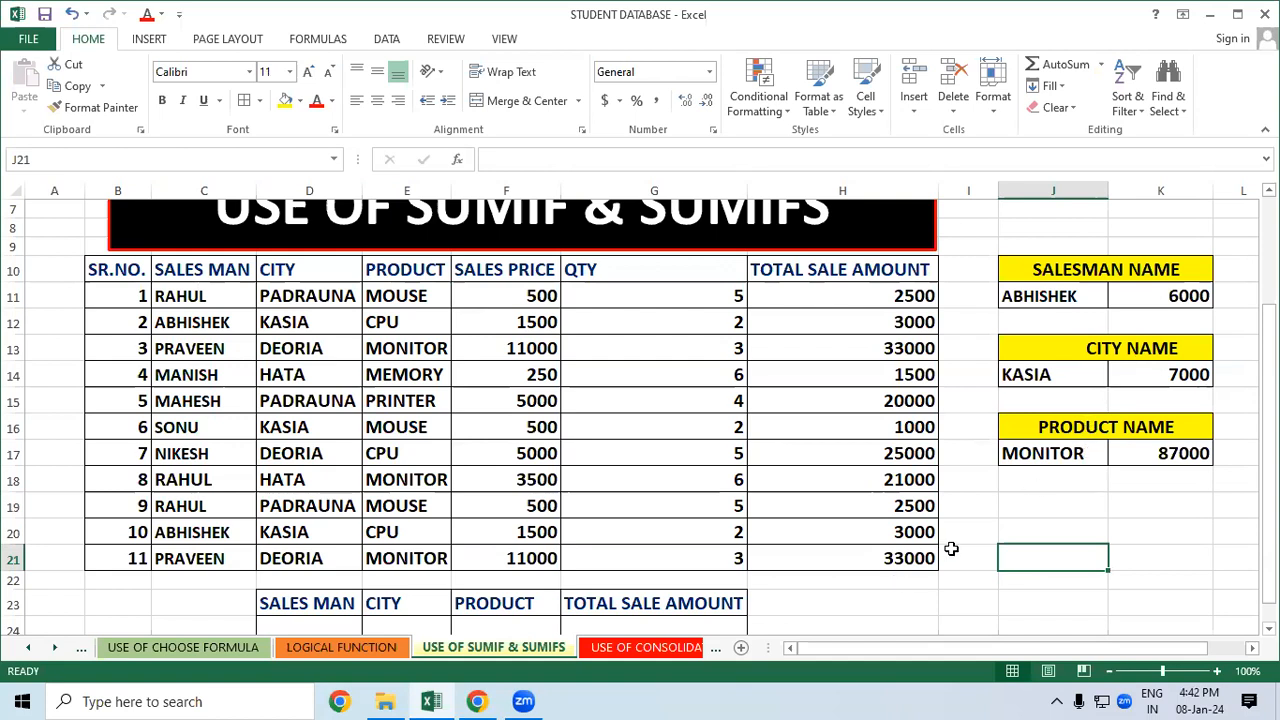
{"action": "left_click_drag", "start_coordinate": [1078, 243], "coordinate": [1117, 486]}
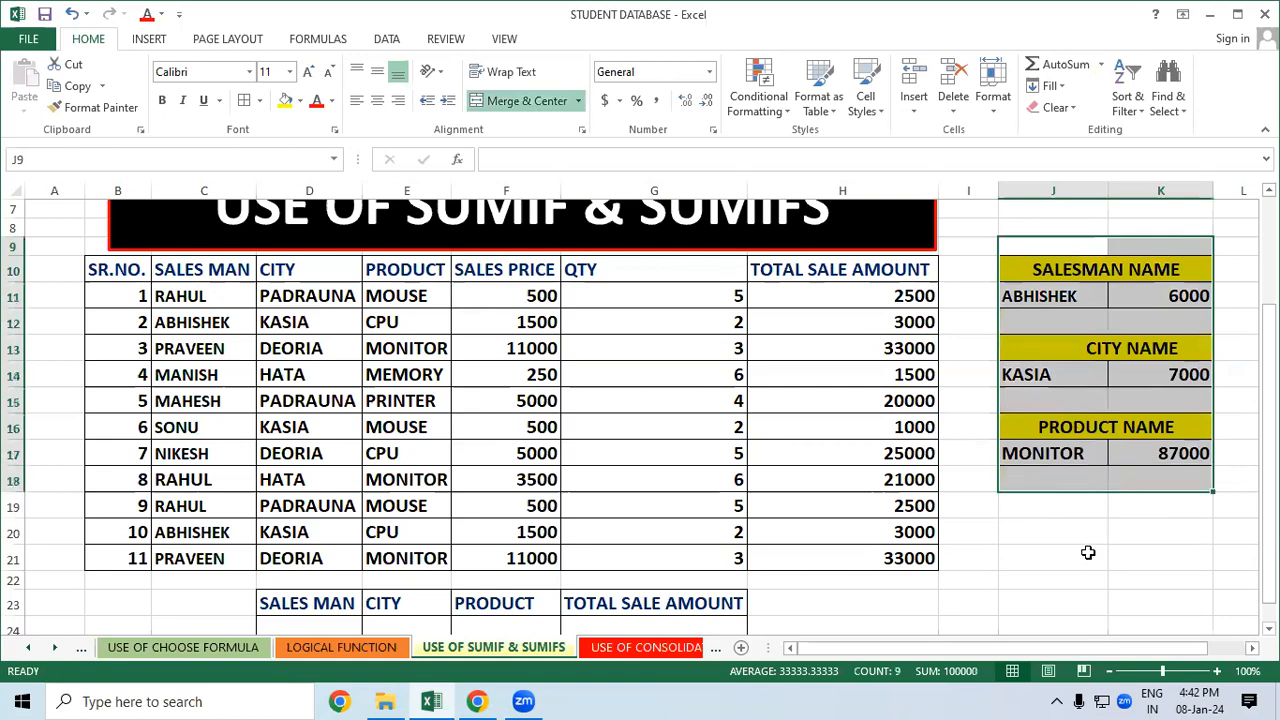
{"action": "left_click", "coordinate": [1082, 562]}
{"action": "scroll", "coordinate": [1082, 562], "scroll_direction": "down", "scroll_amount": 2}
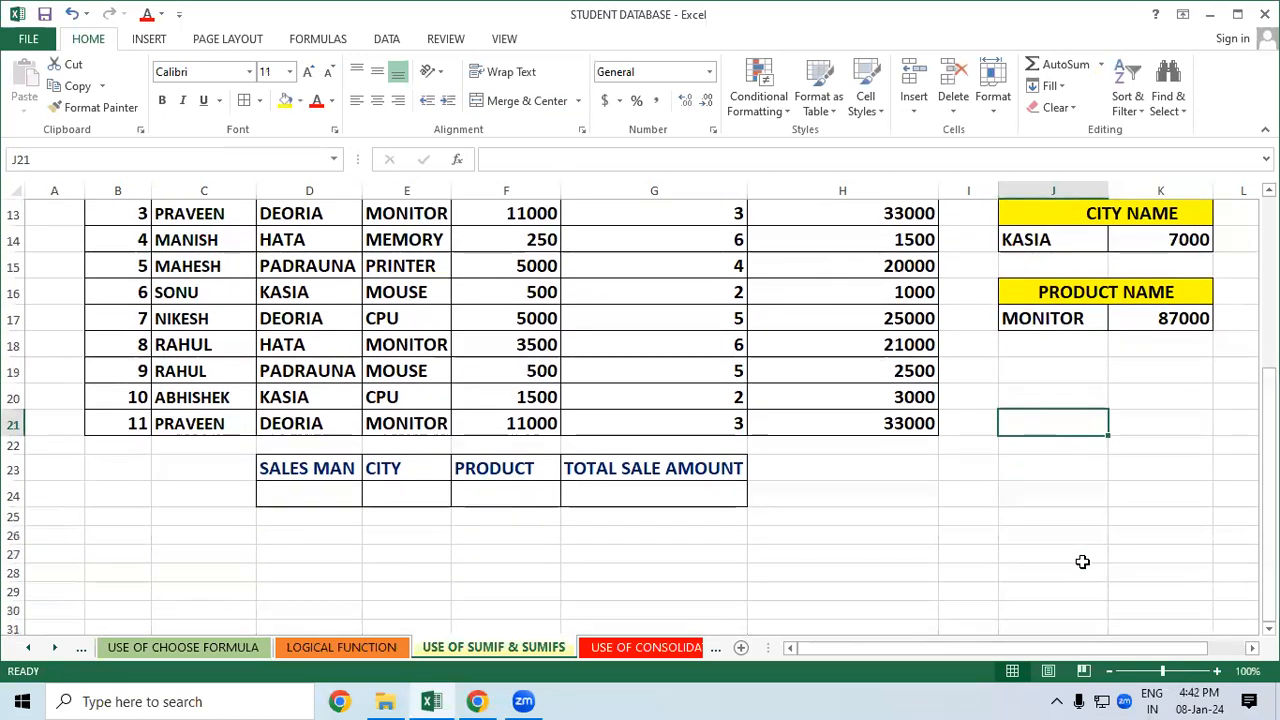
{"action": "left_click_drag", "start_coordinate": [323, 490], "coordinate": [660, 492]}
{"action": "scroll", "coordinate": [1033, 529], "scroll_direction": "down", "scroll_amount": 1}
{"action": "scroll", "coordinate": [1033, 529], "scroll_direction": "up", "scroll_amount": 4}
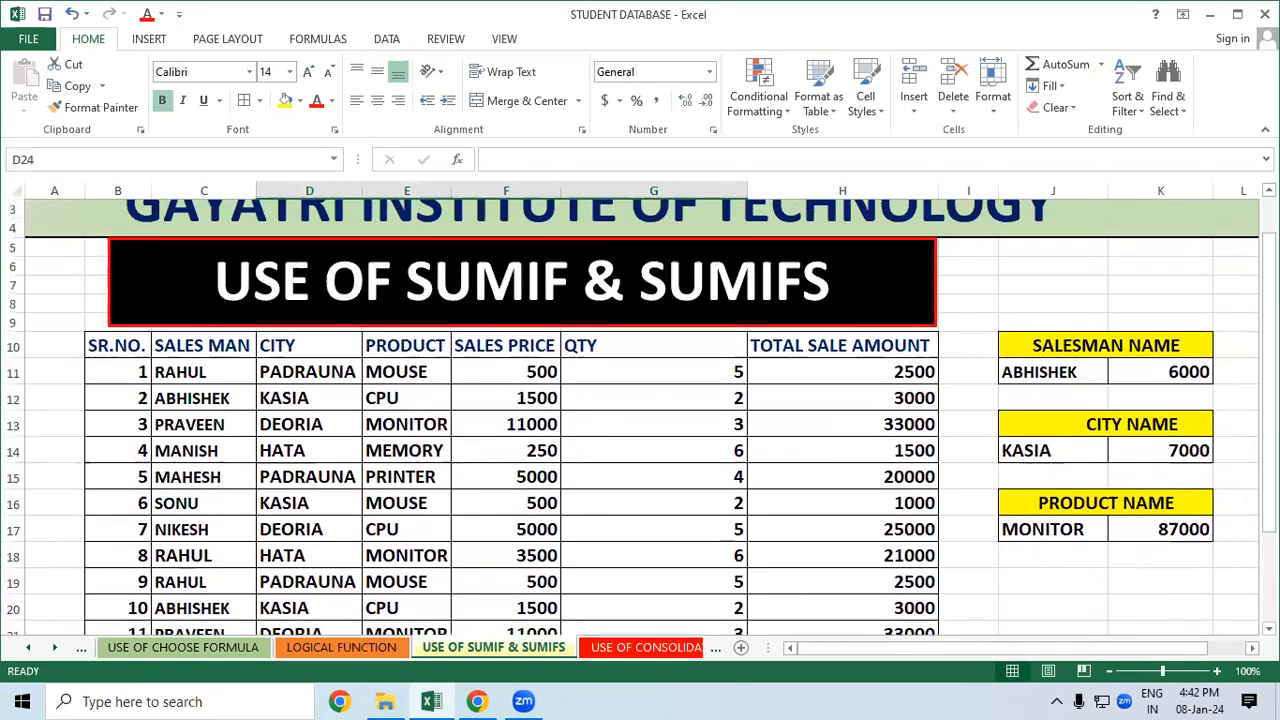
{"action": "scroll", "coordinate": [1090, 560], "scroll_direction": "down", "scroll_amount": 1}
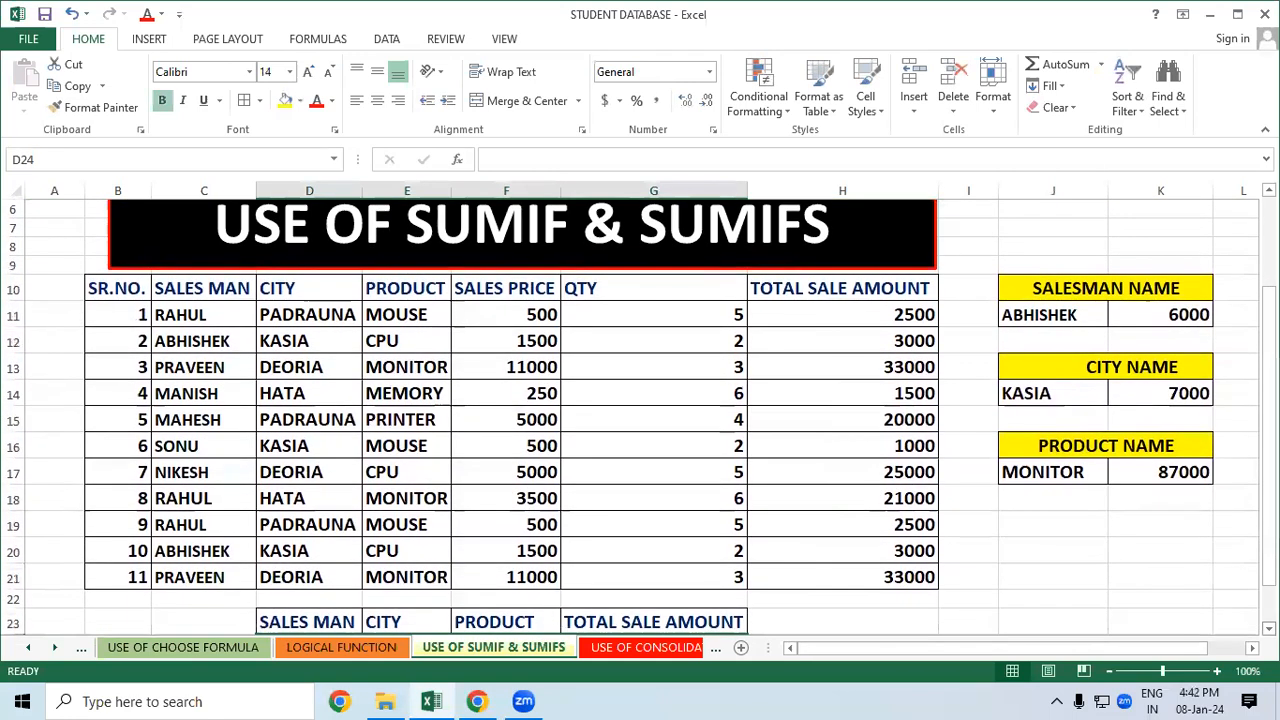
{"action": "left_click", "coordinate": [1090, 618]}
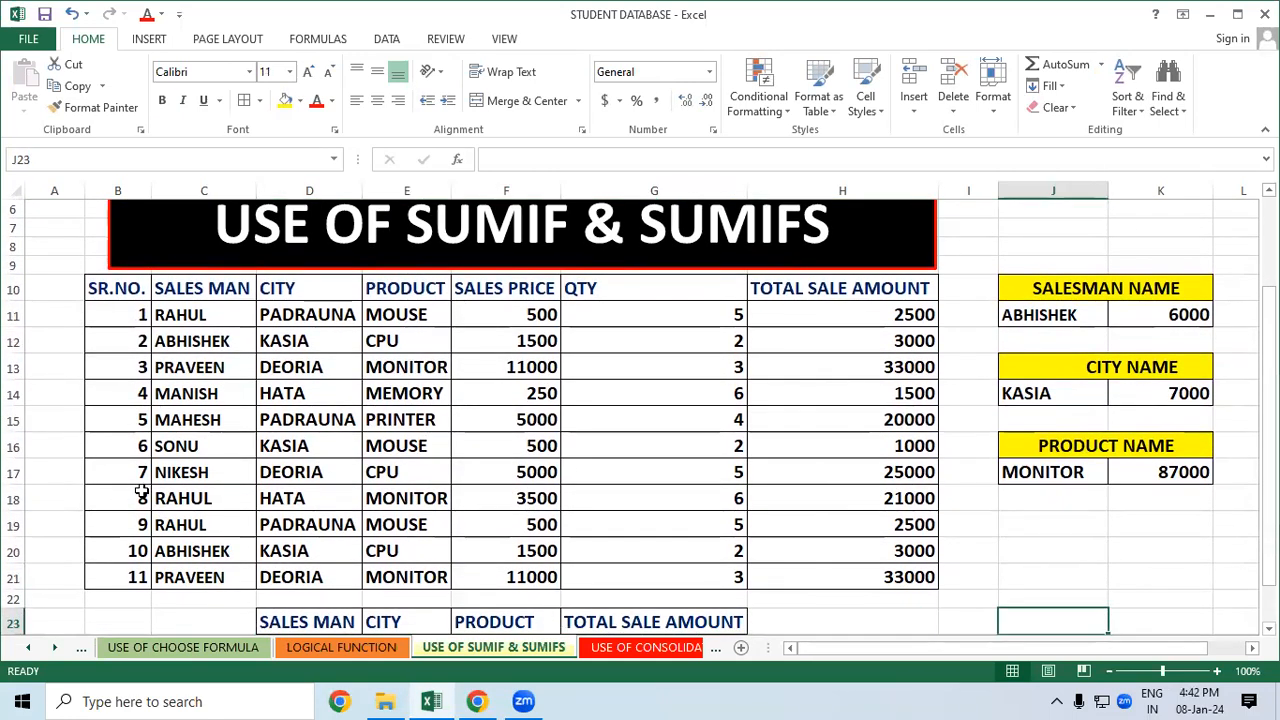
Copy RAHUL, PADRAUNA and MOUSE from row 19
{"action": "left_click_drag", "start_coordinate": [188, 524], "coordinate": [375, 525]}
{"action": "key", "text": "ctrl+c"}
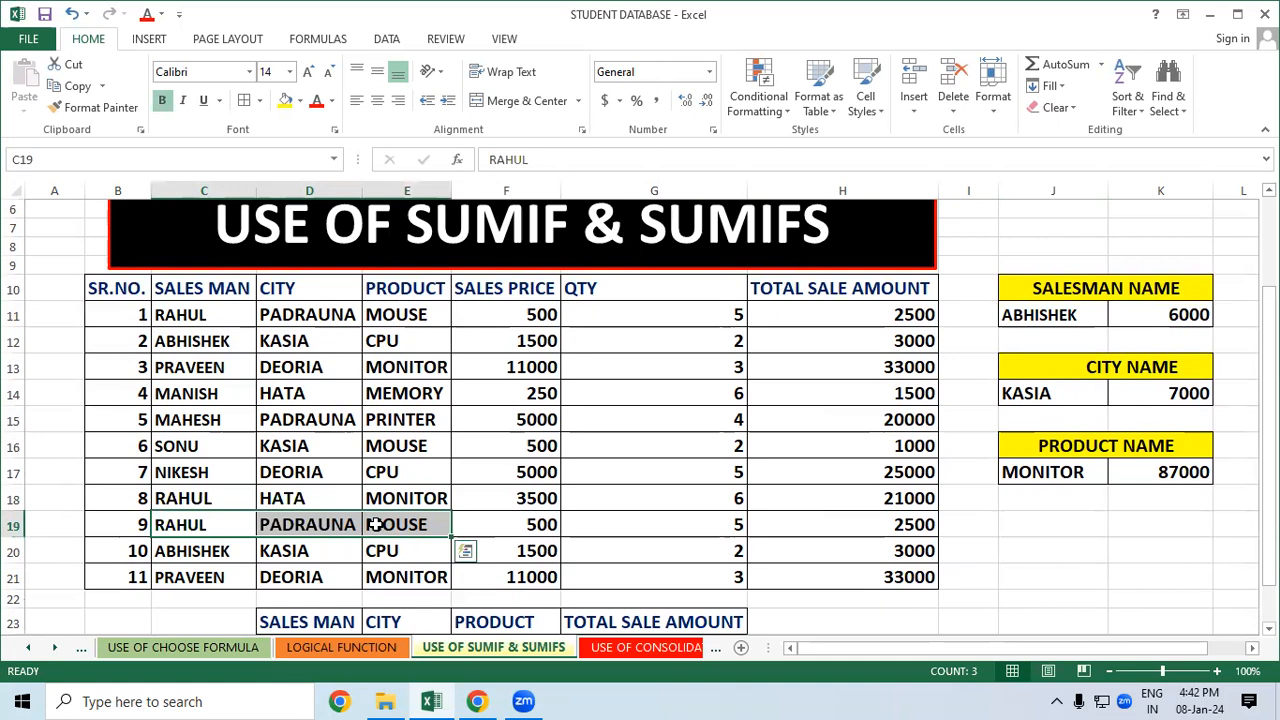
{"action": "right_click", "coordinate": [375, 525]}
{"action": "left_click", "coordinate": [438, 182]}
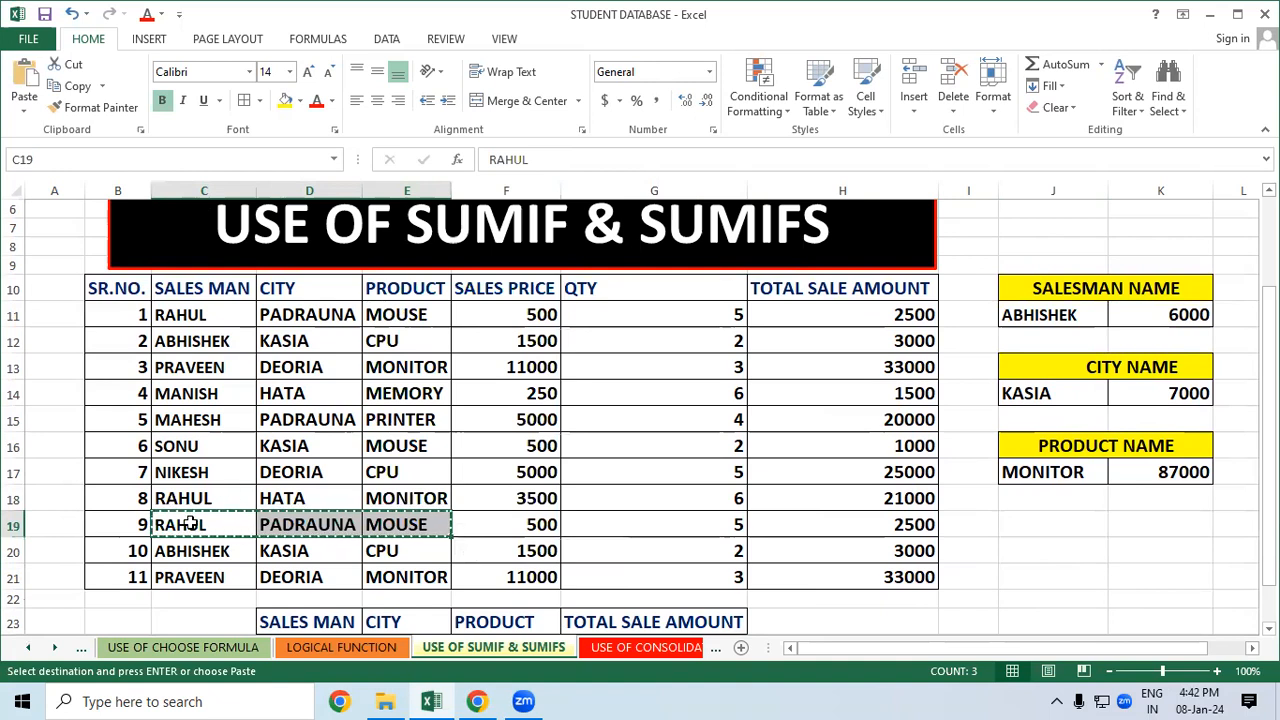
{"action": "left_click_drag", "start_coordinate": [200, 314], "coordinate": [407, 314]}
{"action": "key", "text": "ctrl+v"}
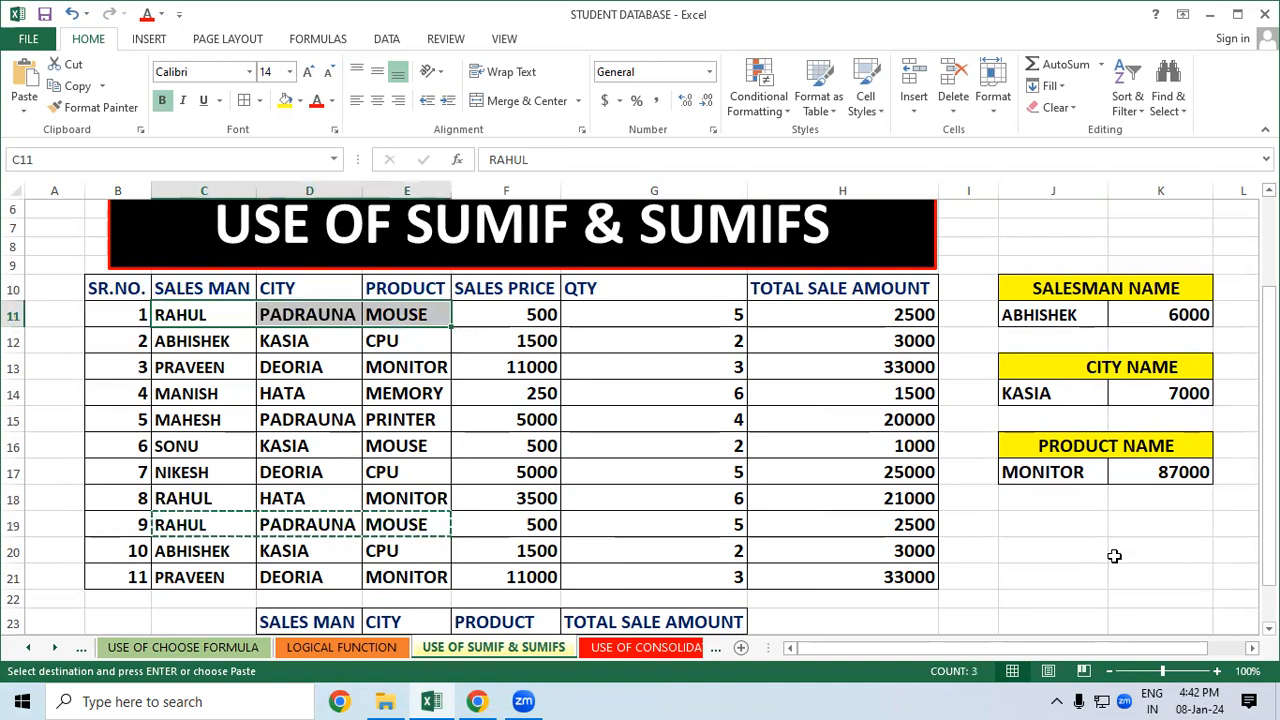
{"action": "left_click_drag", "start_coordinate": [1268, 430], "coordinate": [1268, 450]}
Paste RAHUL, PADRAUNA and MOUSE into row 24 and autofit the city column to fit PADRAUNA
{"action": "left_click", "coordinate": [289, 614]}
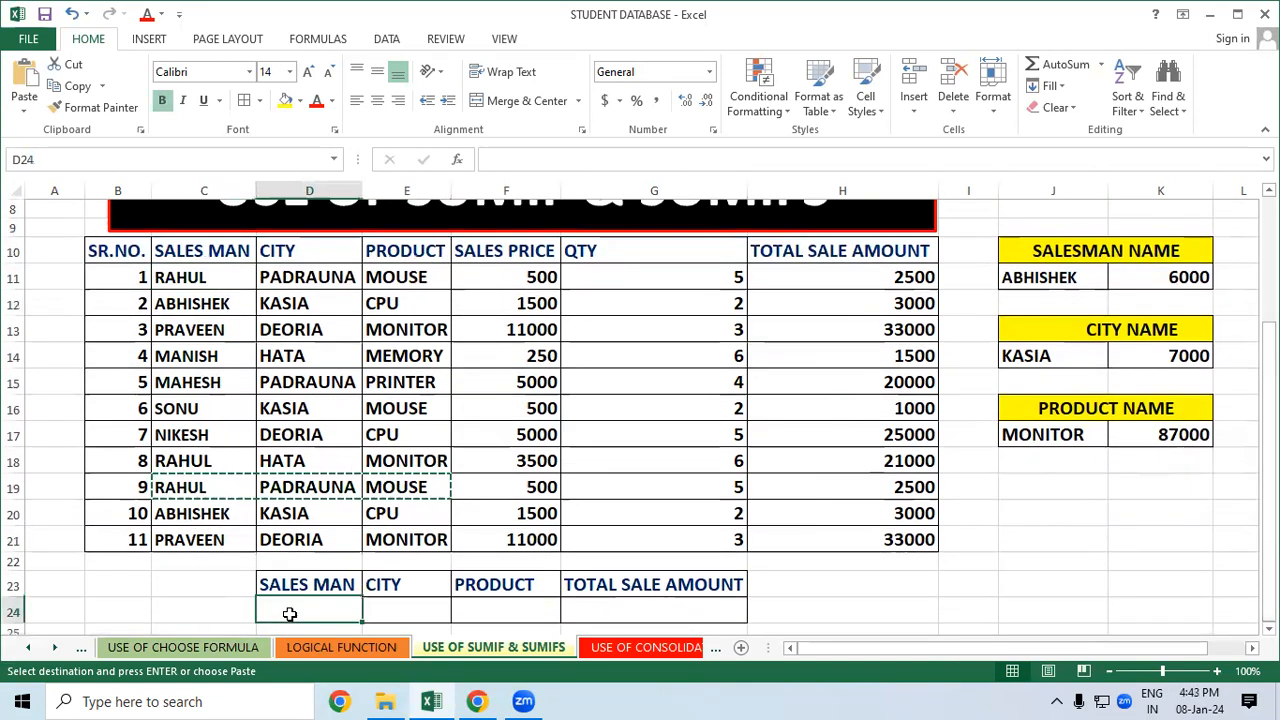
{"action": "right_click", "coordinate": [290, 621]}
{"action": "left_click", "coordinate": [329, 326]}
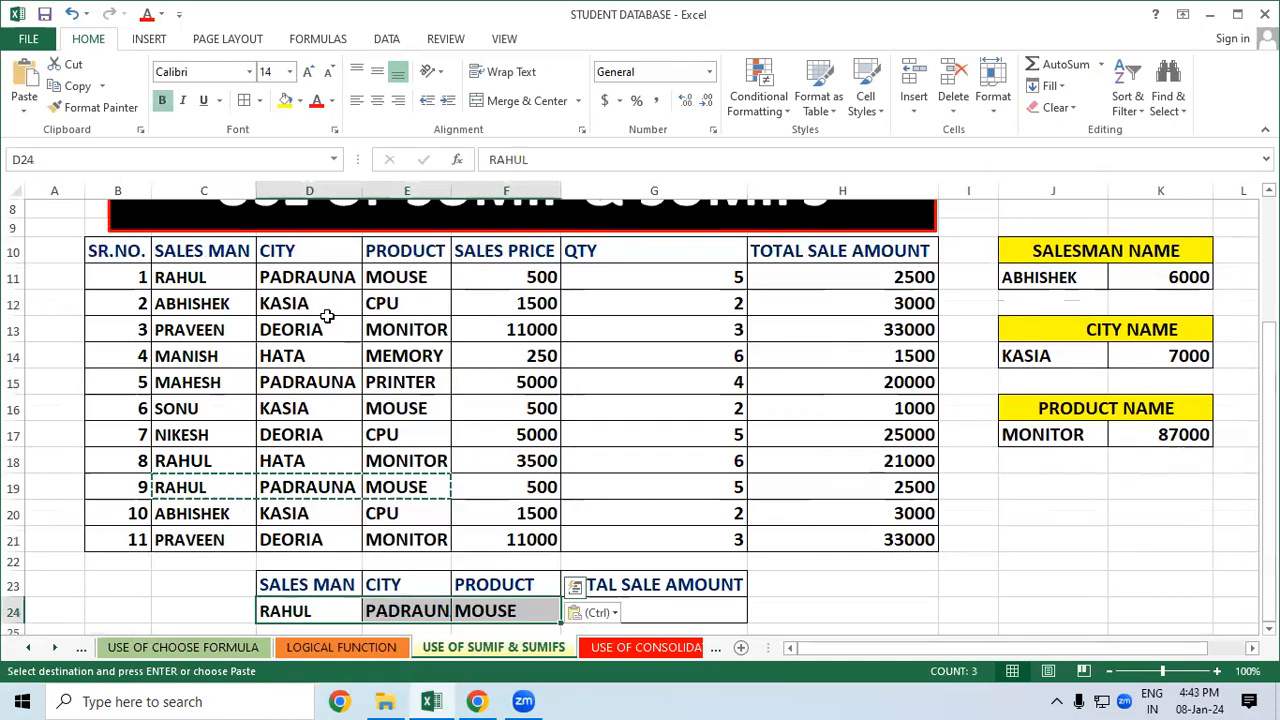
{"action": "left_click", "coordinate": [874, 592]}
{"action": "left_click", "coordinate": [325, 612]}
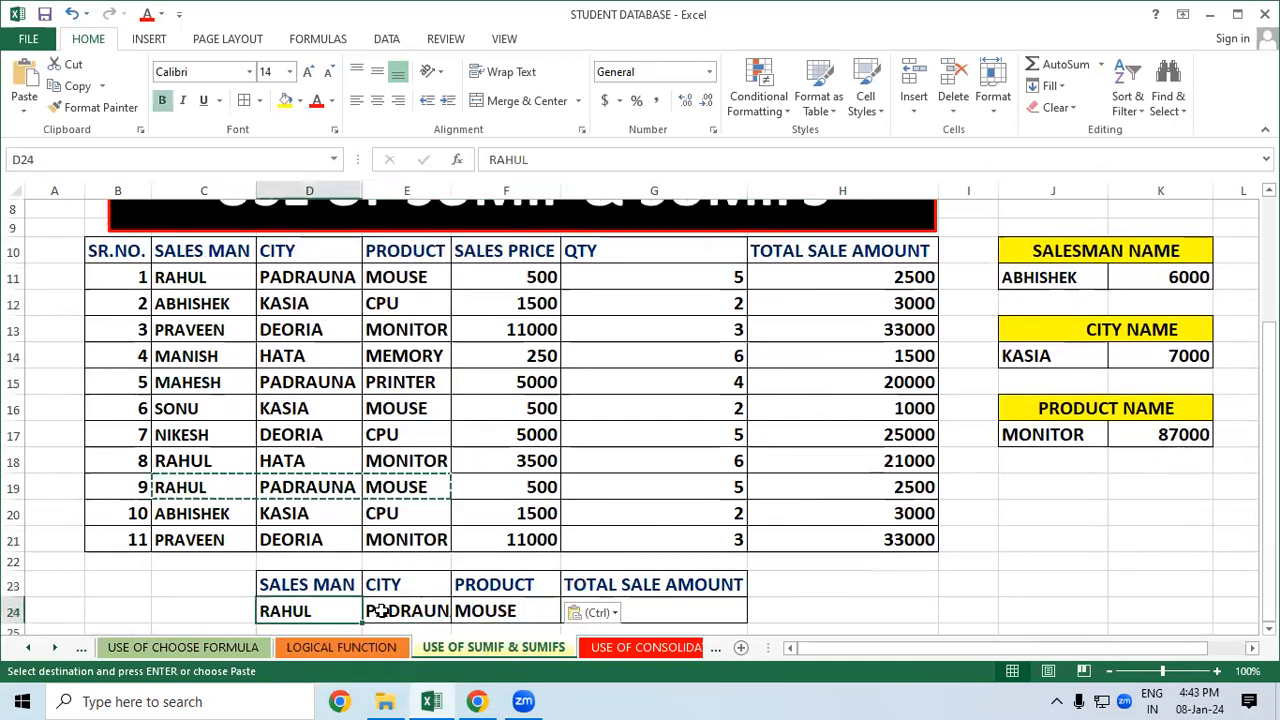
{"action": "left_click", "coordinate": [372, 610]}
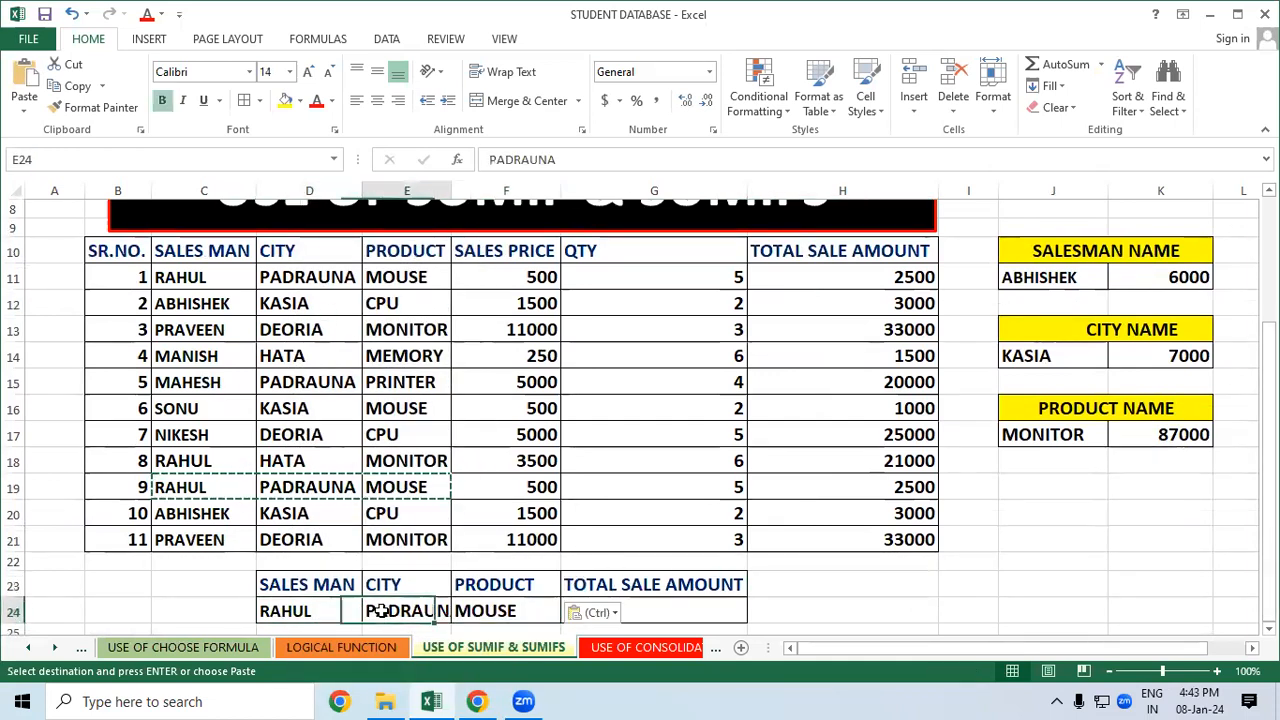
{"action": "double_click", "coordinate": [451, 190]}
{"action": "left_click", "coordinate": [927, 581]}
Review the salesman, city and product summaries and select the new SUMIFS block
{"action": "left_click", "coordinate": [702, 604]}
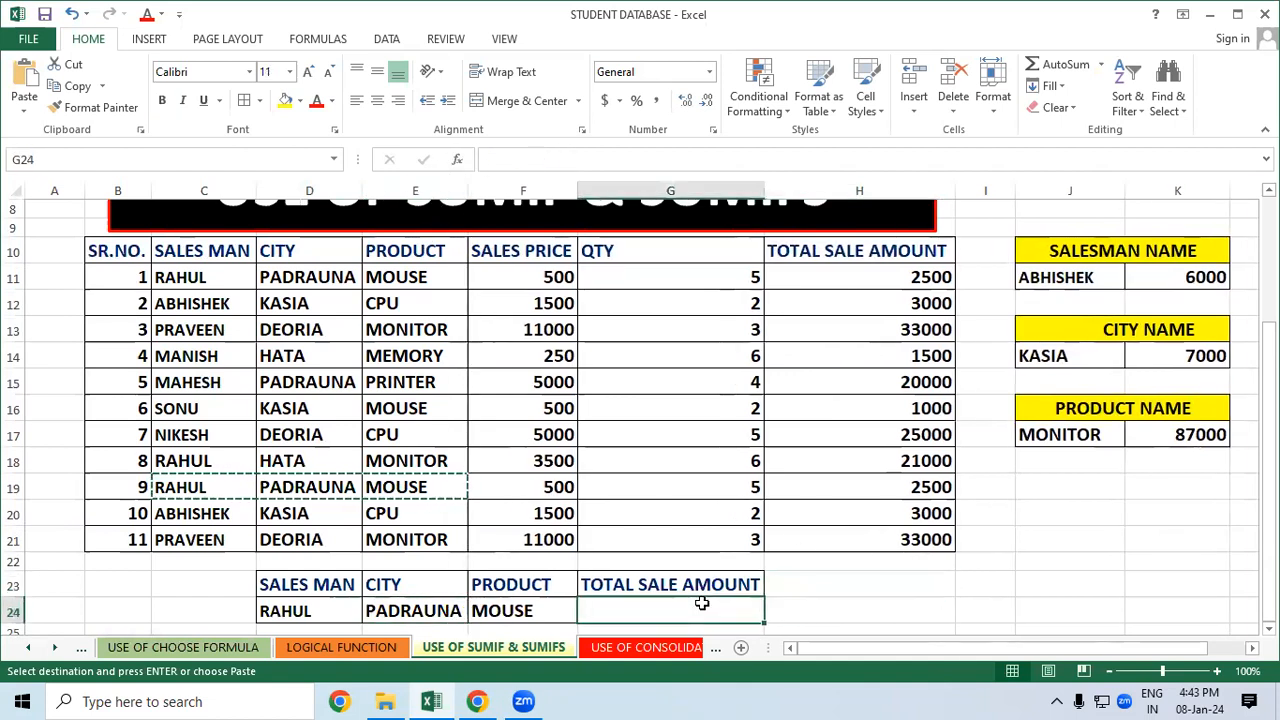
{"action": "left_click", "coordinate": [1091, 254]}
{"action": "left_click", "coordinate": [1090, 330]}
{"action": "left_click", "coordinate": [1080, 408]}
{"action": "left_click_drag", "start_coordinate": [340, 586], "coordinate": [537, 575]}
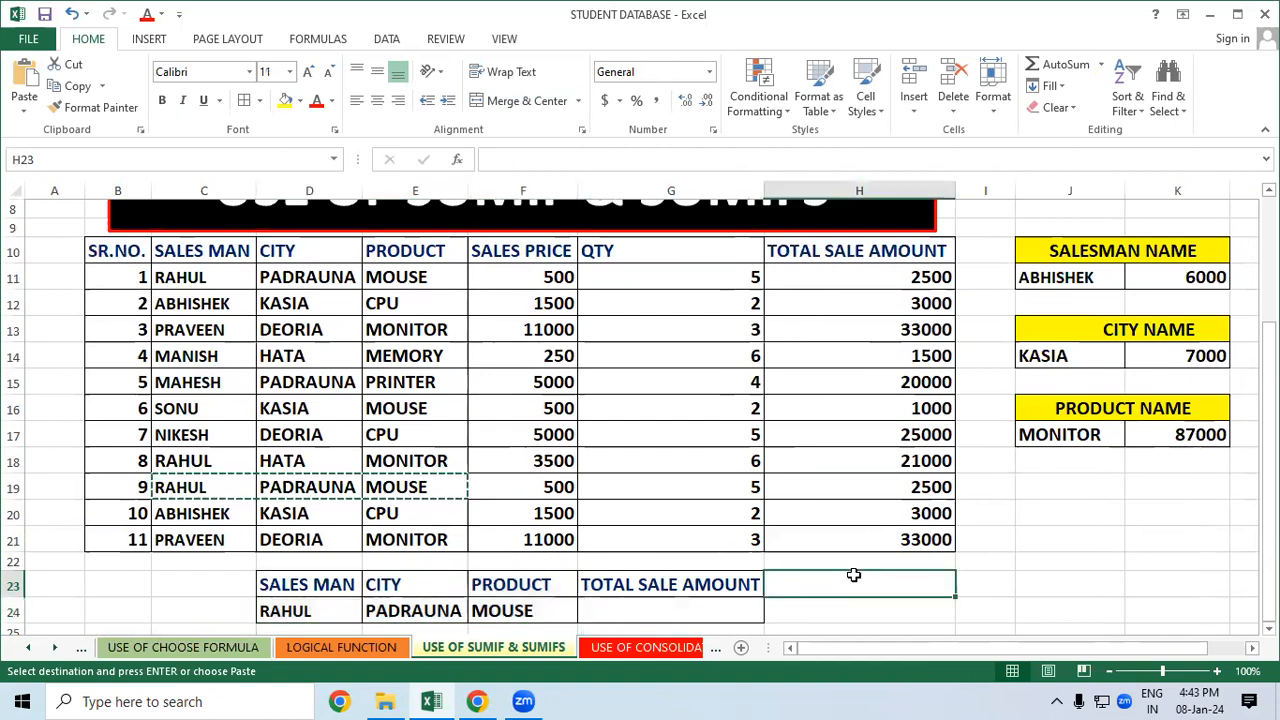
Apply the HATA entry's bold formatting to the row-24 total cell with Format Painter
{"action": "left_click", "coordinate": [696, 610]}
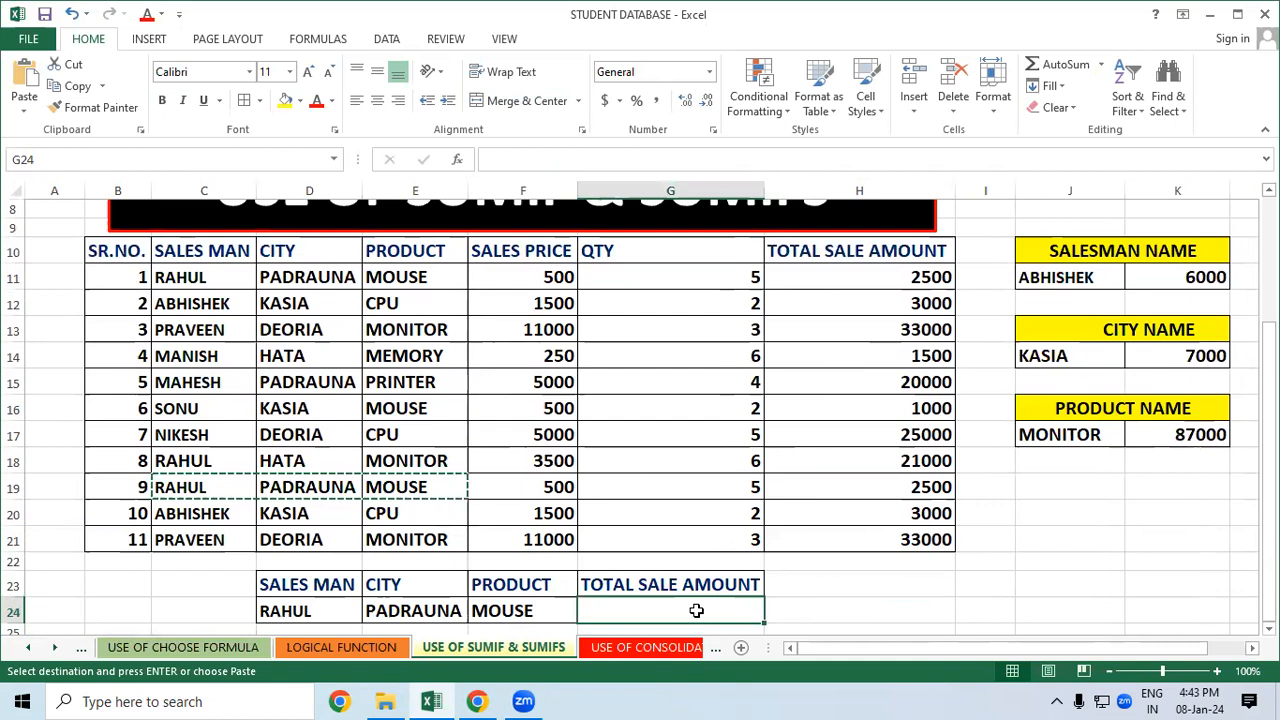
{"action": "type", "text": "="}
{"action": "key", "text": "BackSpace"}
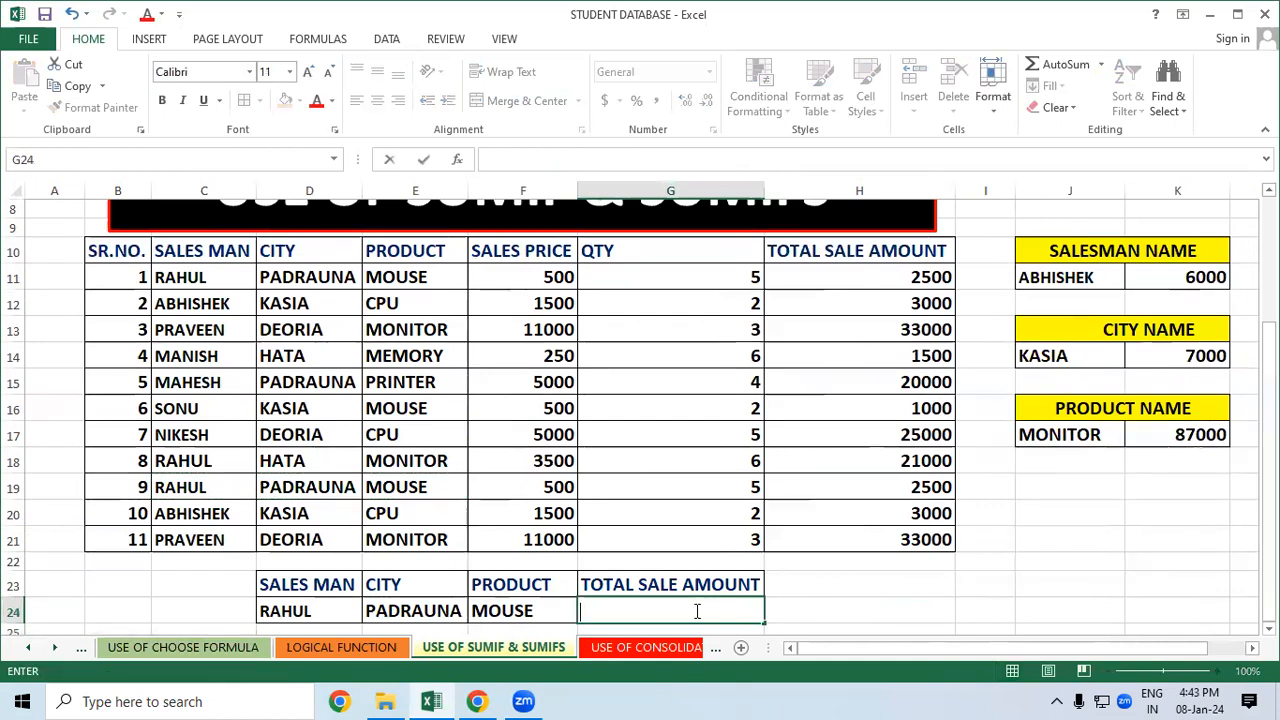
{"action": "left_click", "coordinate": [820, 563]}
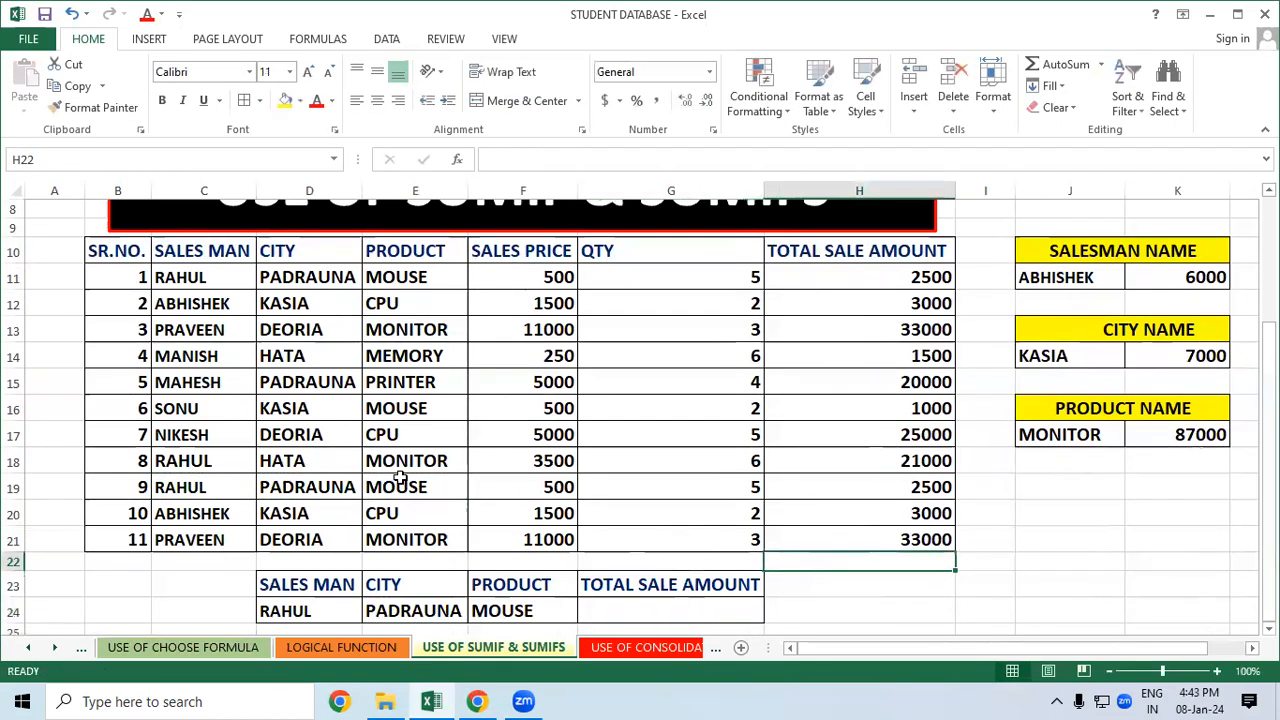
{"action": "left_click", "coordinate": [296, 462]}
{"action": "left_click", "coordinate": [95, 107]}
{"action": "left_click", "coordinate": [680, 610]}
{"action": "left_click", "coordinate": [860, 614]}
{"action": "left_click", "coordinate": [698, 609]}
Begin a =SUMIFS( formula in the row-24 total cell
{"action": "double_click", "coordinate": [698, 609]}
{"action": "type", "text": "=SUM"}
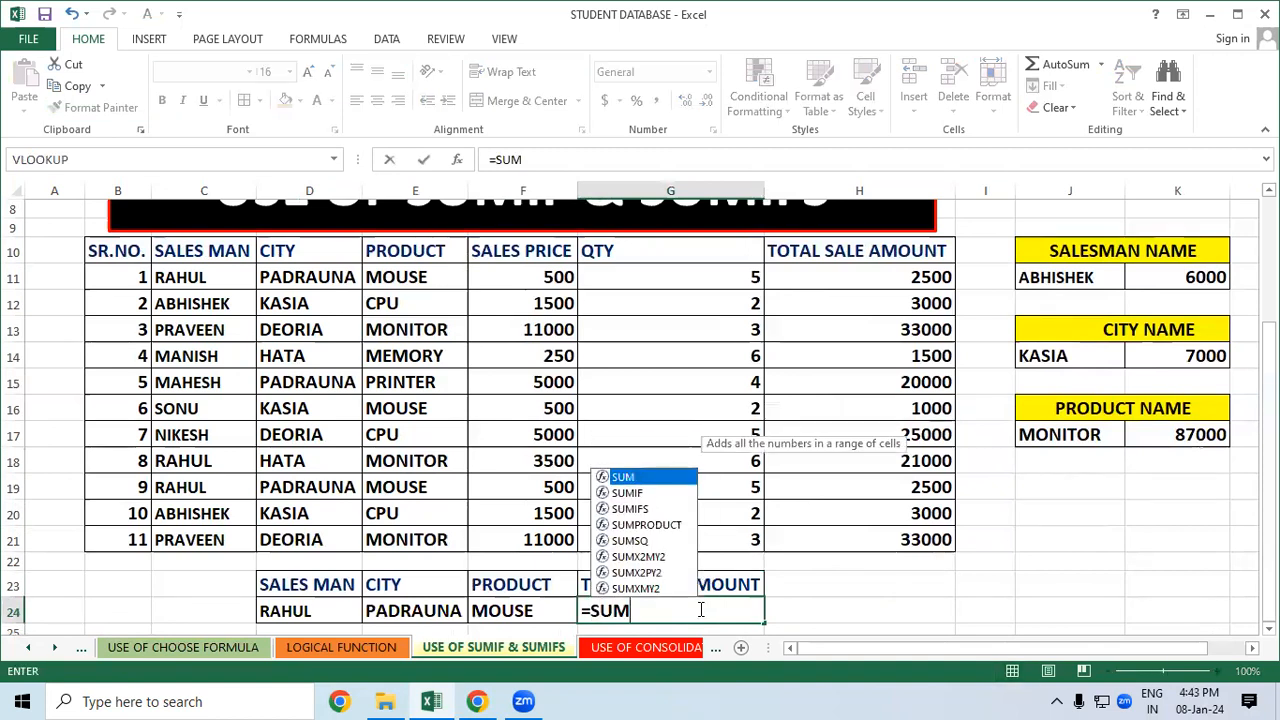
{"action": "type", "text": "IFS"}
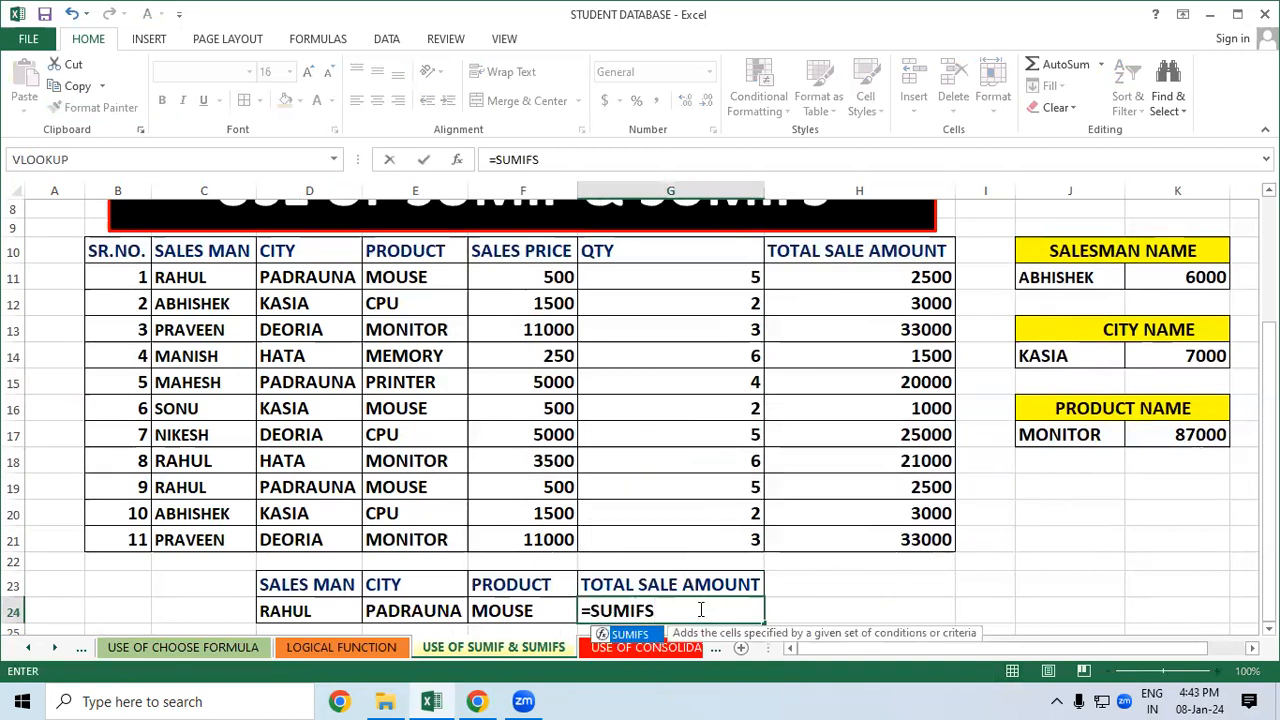
{"action": "type", "text": "("}
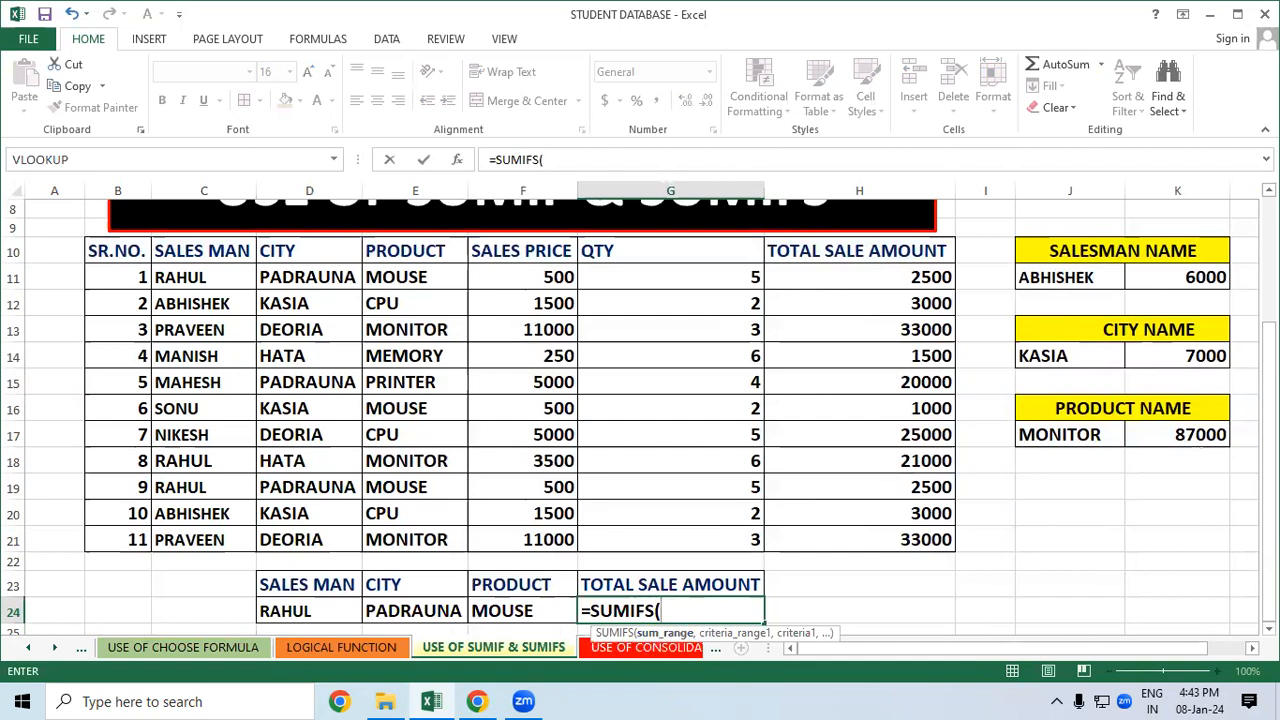
{"action": "scroll", "coordinate": [656, 592], "scroll_direction": "down", "scroll_amount": 1}
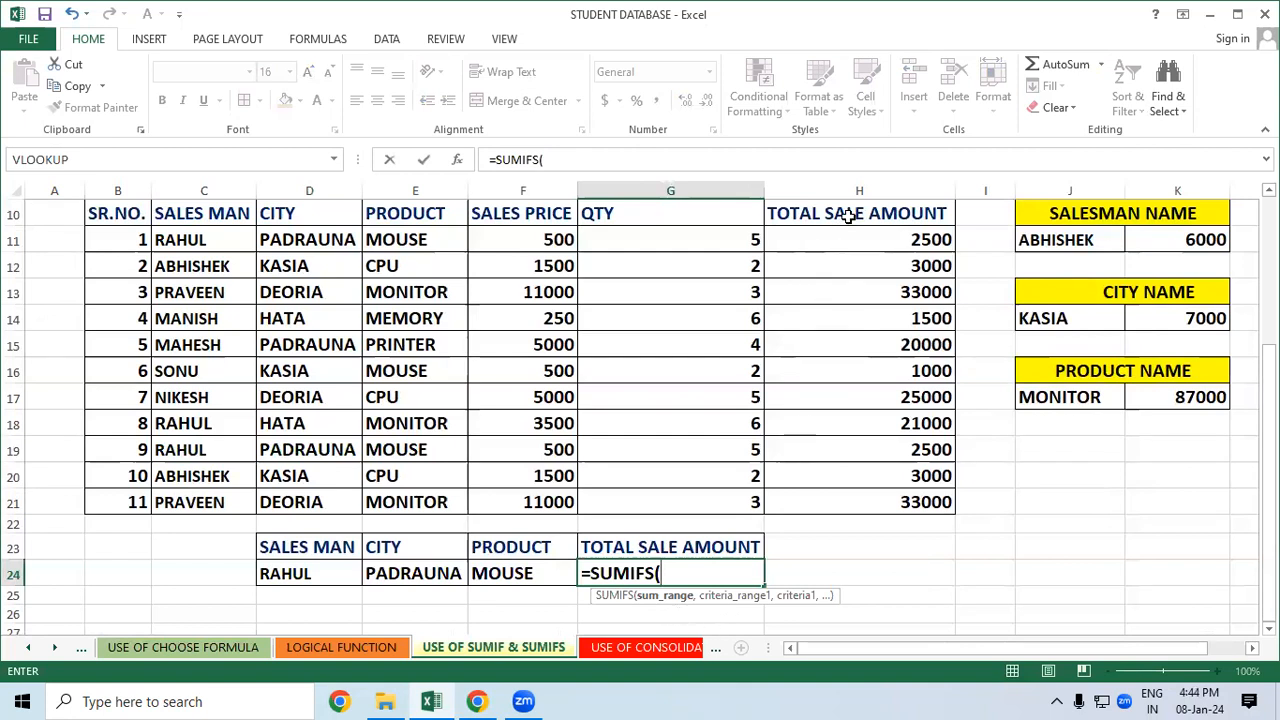
Enter sum range H10:H21 and the salesman column criterion matched to RAHUL in D24
{"action": "left_click_drag", "start_coordinate": [848, 213], "coordinate": [869, 497]}
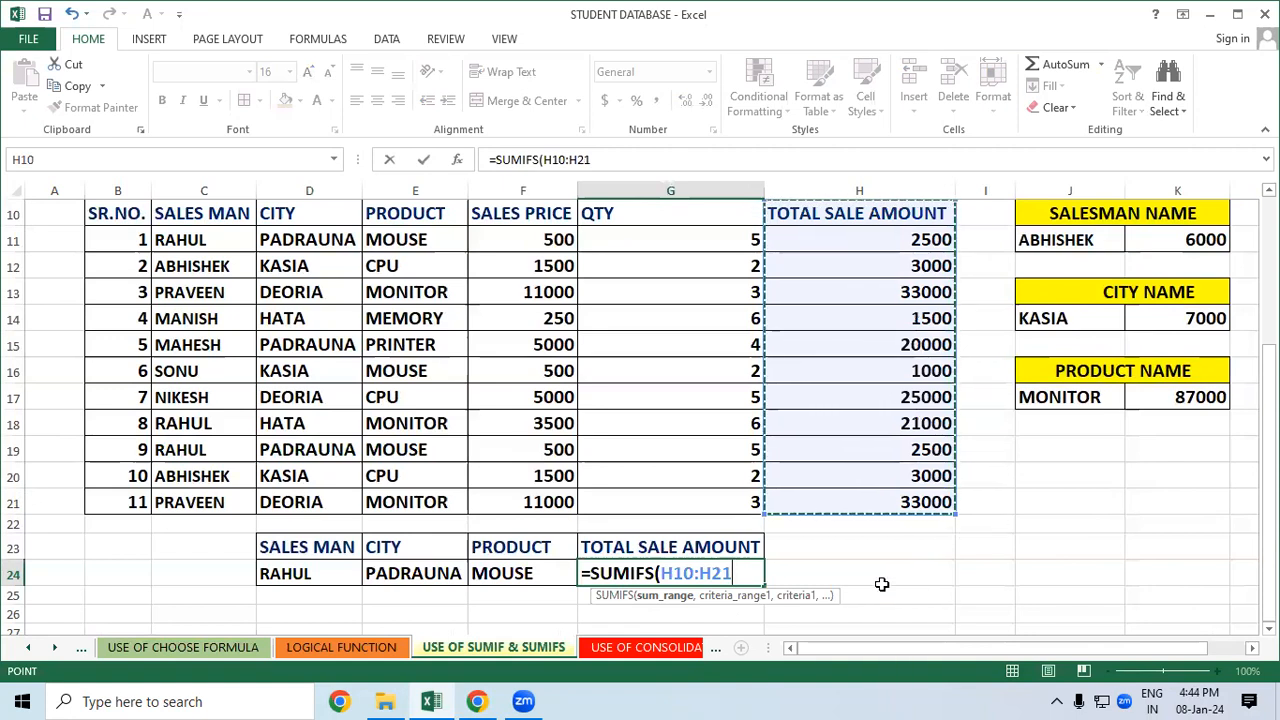
{"action": "type", "text": ","}
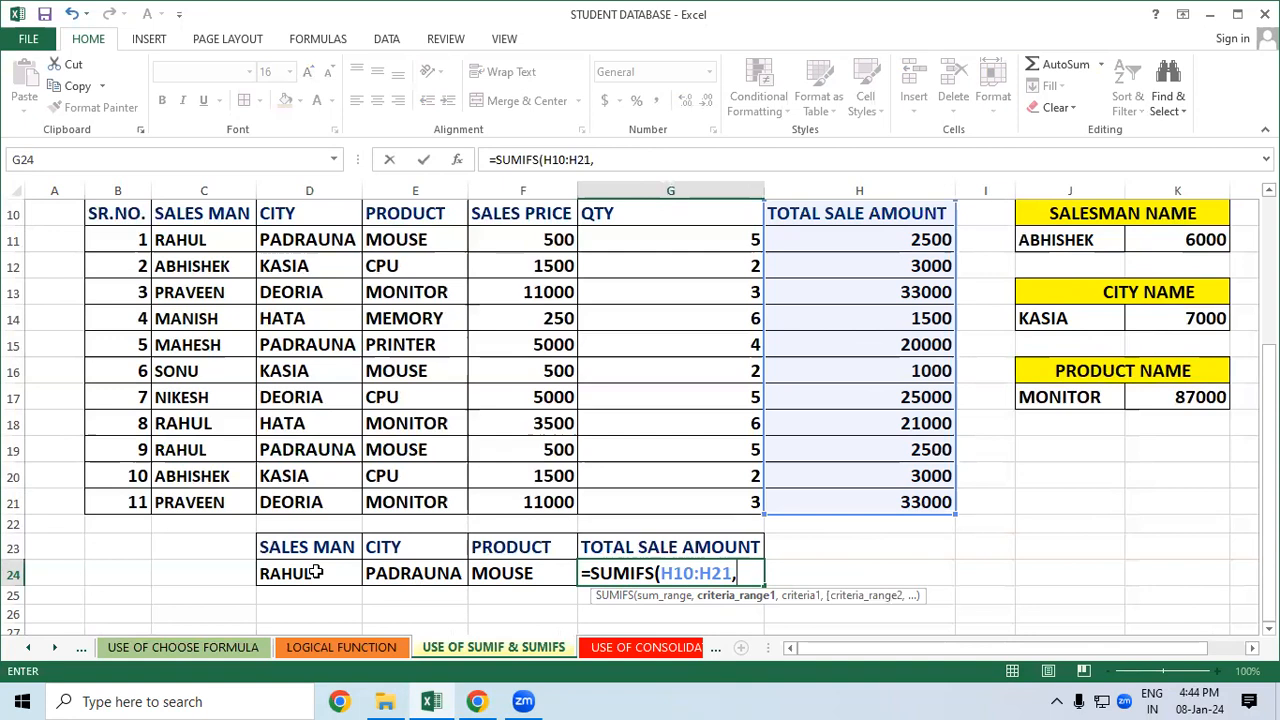
{"action": "left_click_drag", "start_coordinate": [208, 216], "coordinate": [218, 492]}
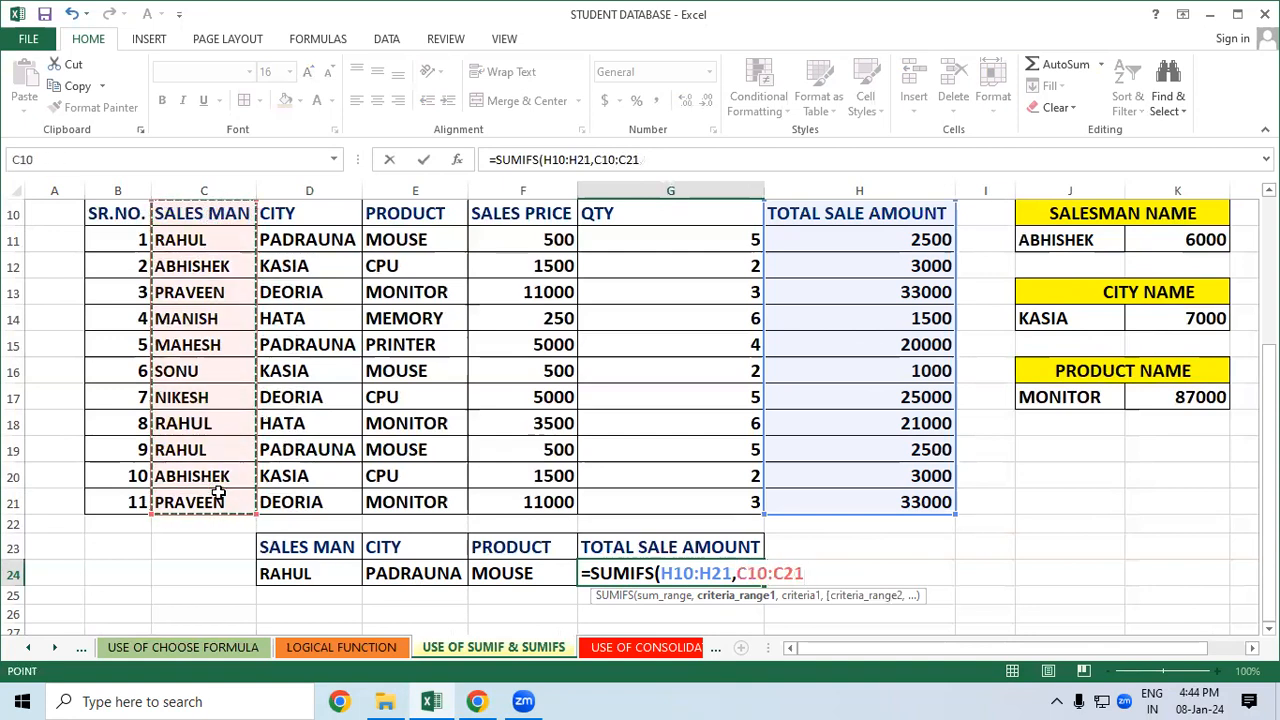
{"action": "type", "text": ","}
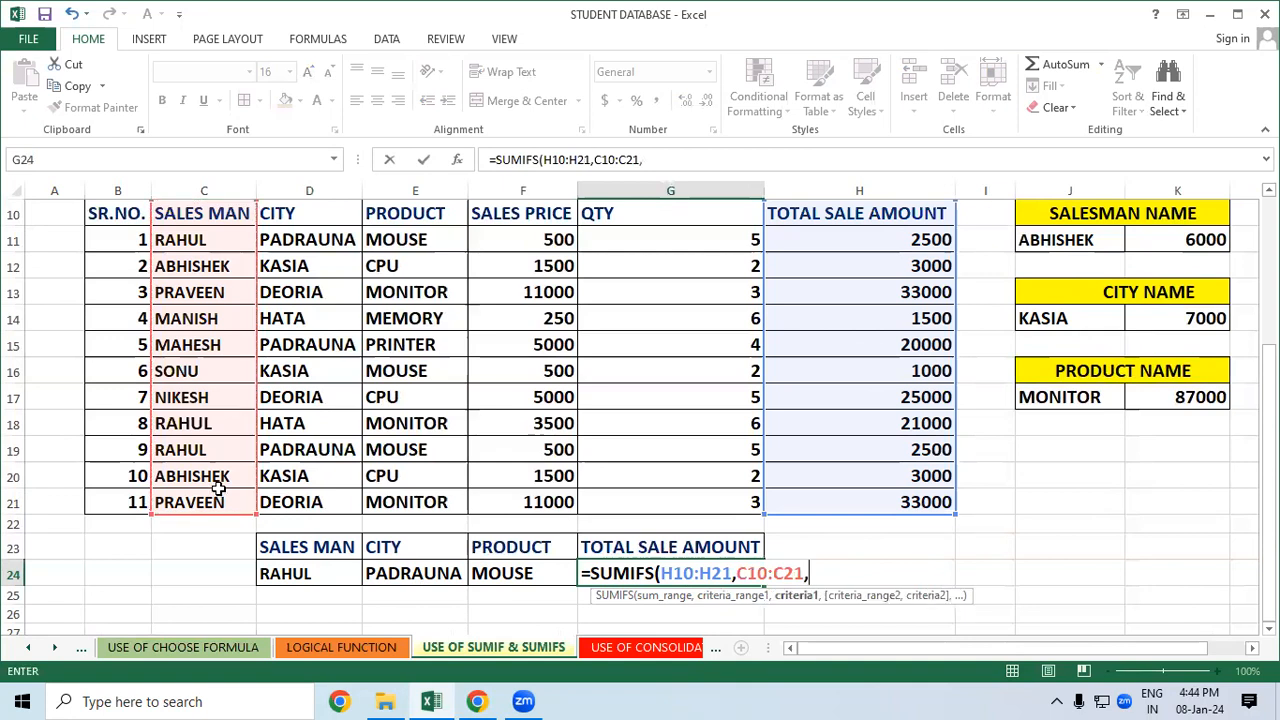
{"action": "left_click", "coordinate": [297, 572]}
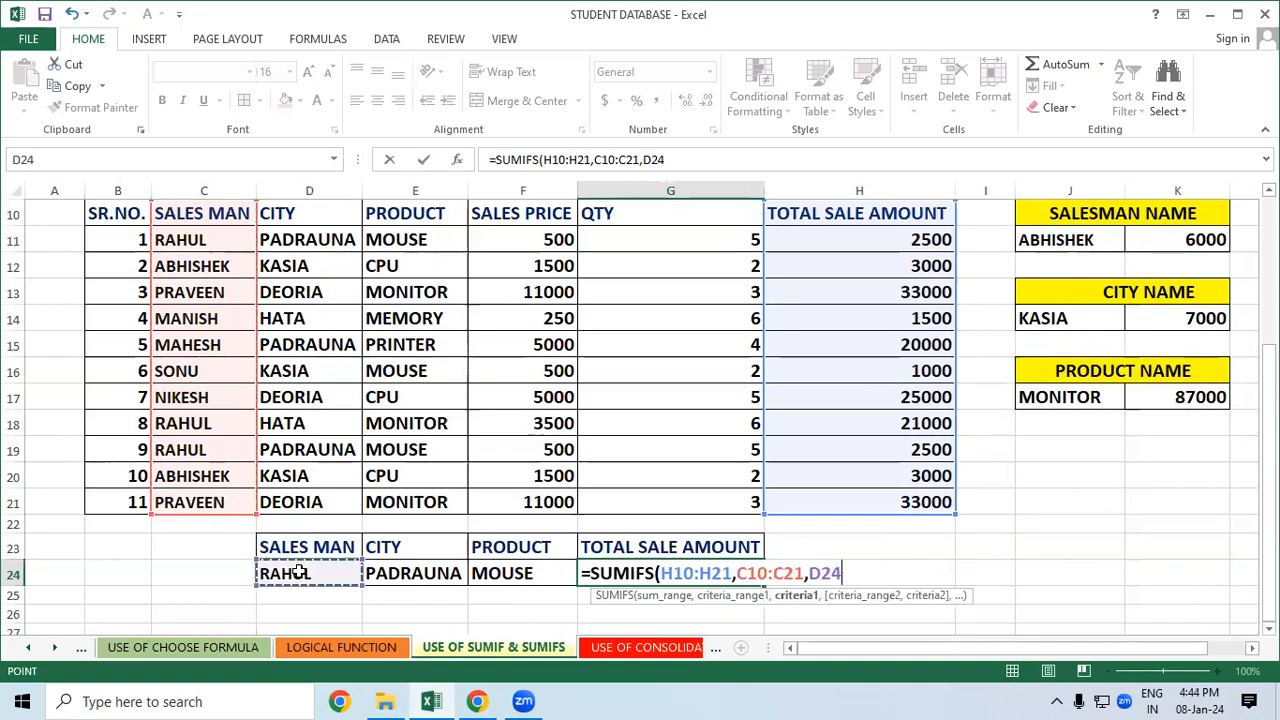
{"action": "type", "text": ","}
Add city criterion PADRAUNA and product criterion MOUSE, then commit the SUMIFS giving 5000
{"action": "left_click_drag", "start_coordinate": [294, 214], "coordinate": [333, 500]}
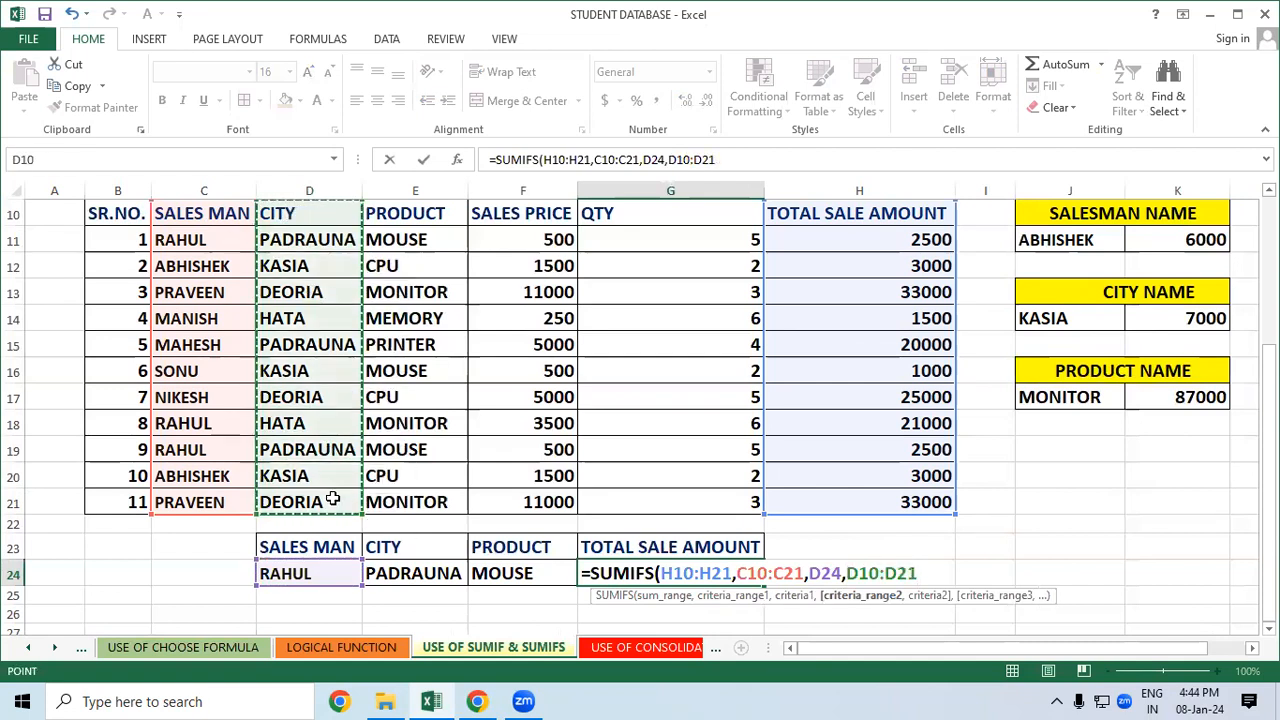
{"action": "type", "text": ","}
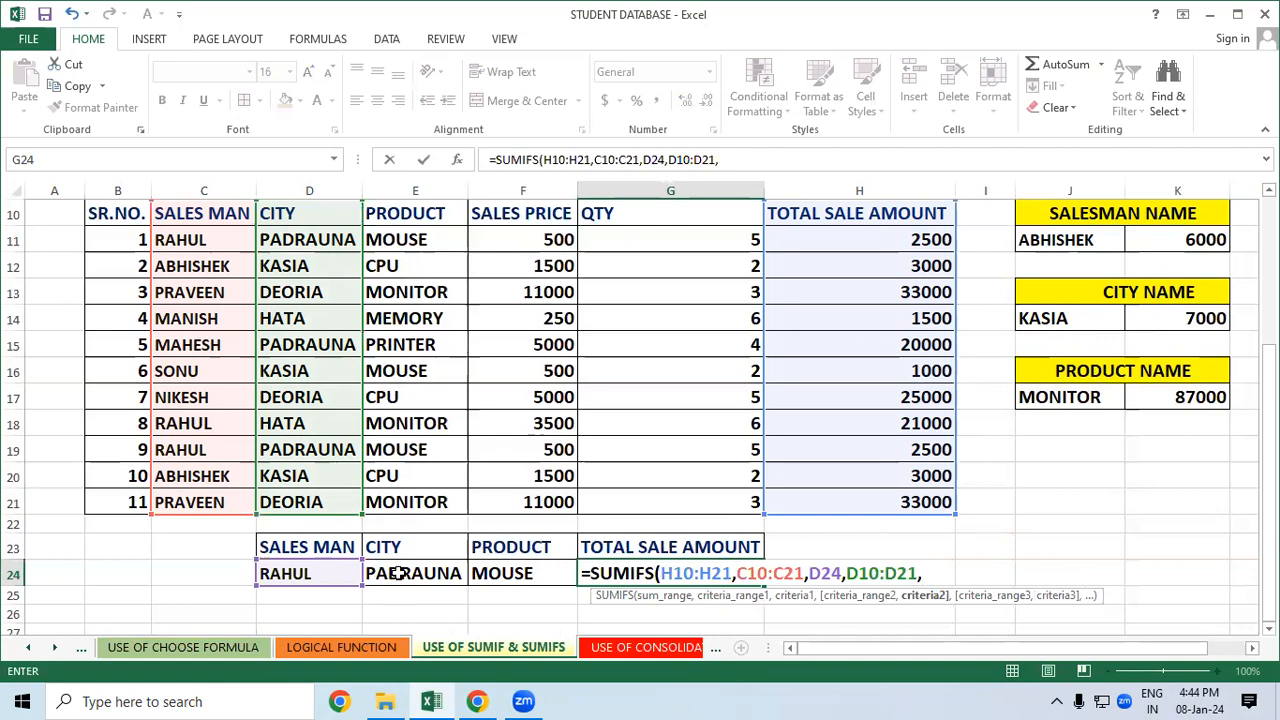
{"action": "left_click", "coordinate": [399, 572]}
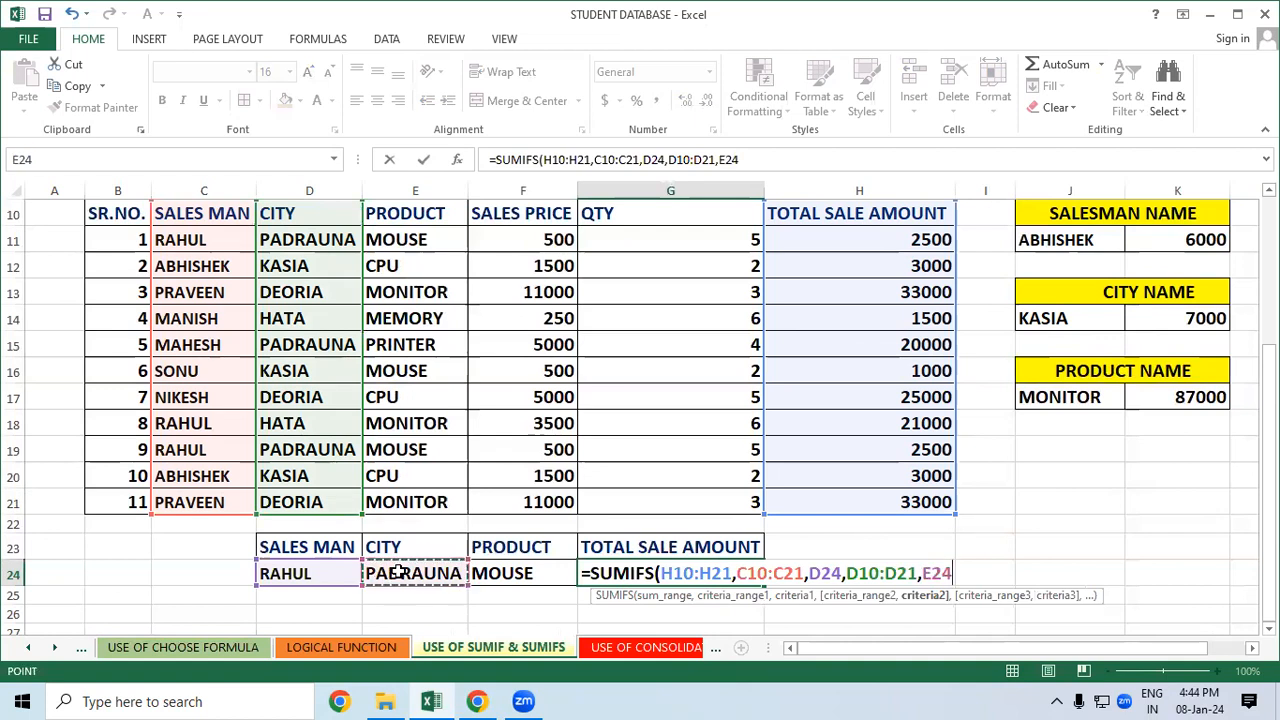
{"action": "type", "text": ","}
{"action": "left_click_drag", "start_coordinate": [386, 216], "coordinate": [418, 500]}
{"action": "type", "text": ","}
{"action": "left_click", "coordinate": [511, 573]}
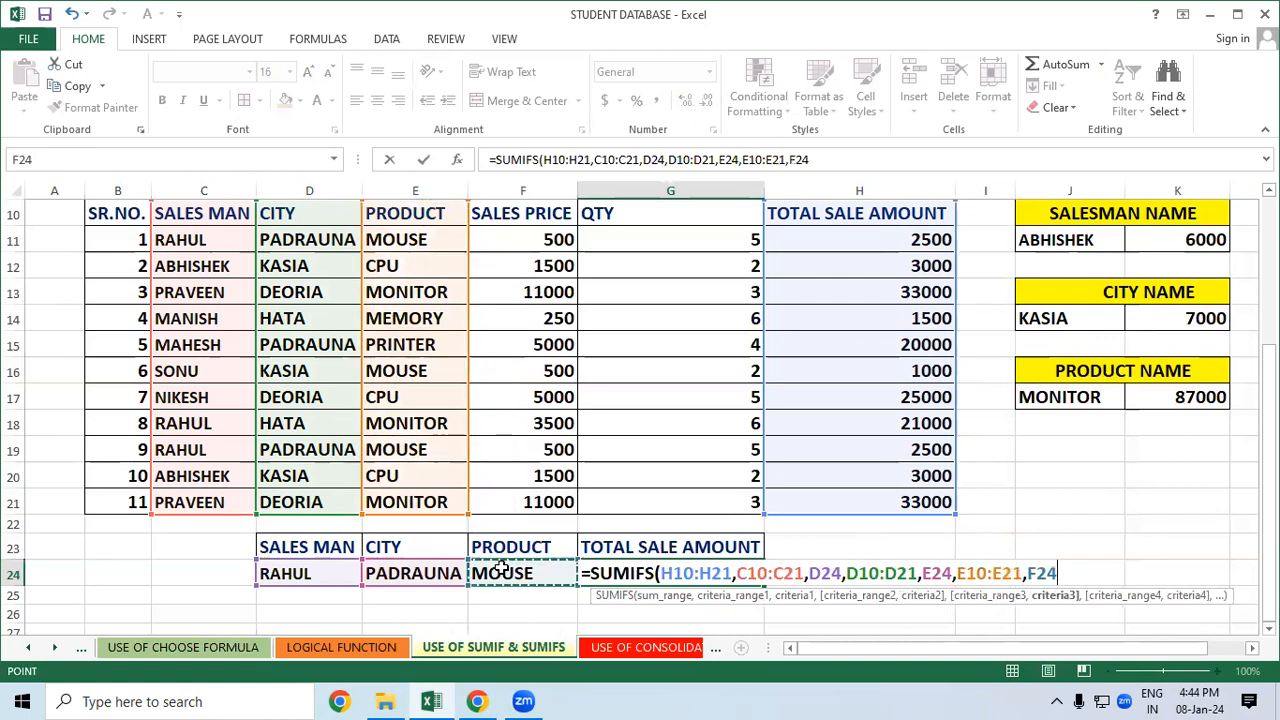
{"action": "type", "text": ")"}
{"action": "key", "text": "Return"}
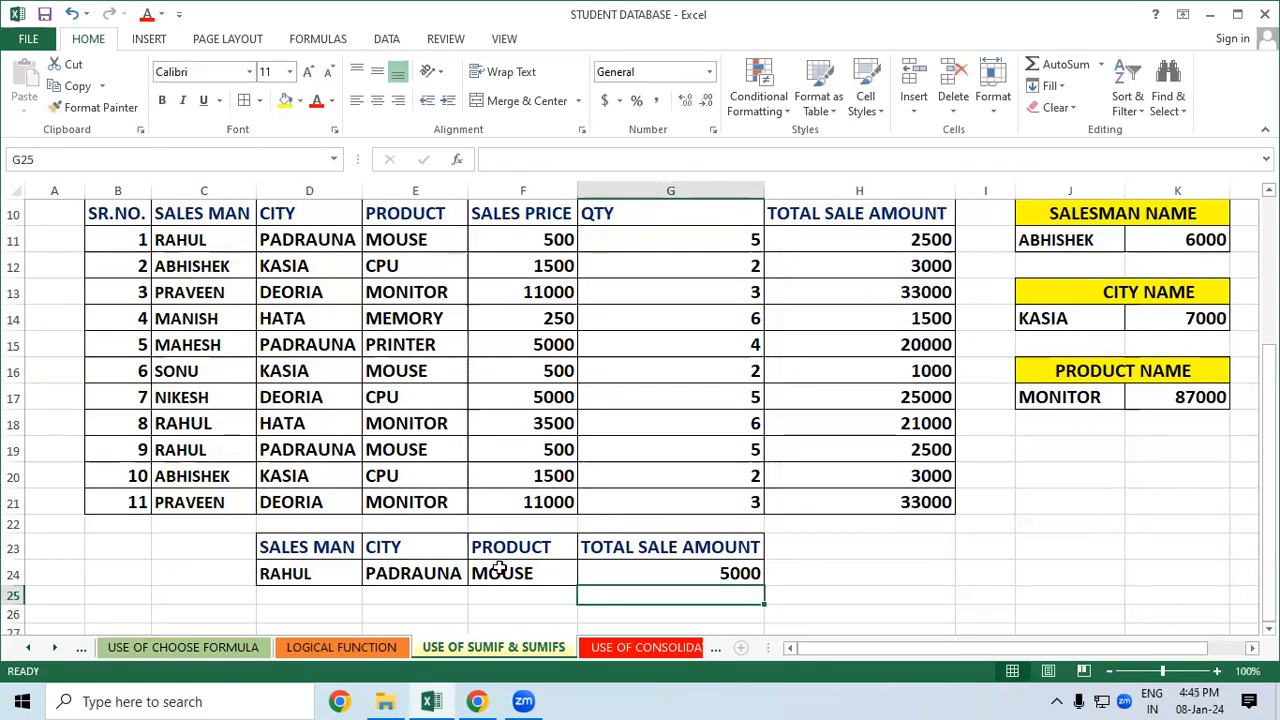
{"action": "left_click_drag", "start_coordinate": [212, 242], "coordinate": [376, 240]}
{"action": "left_click", "coordinate": [917, 240]}
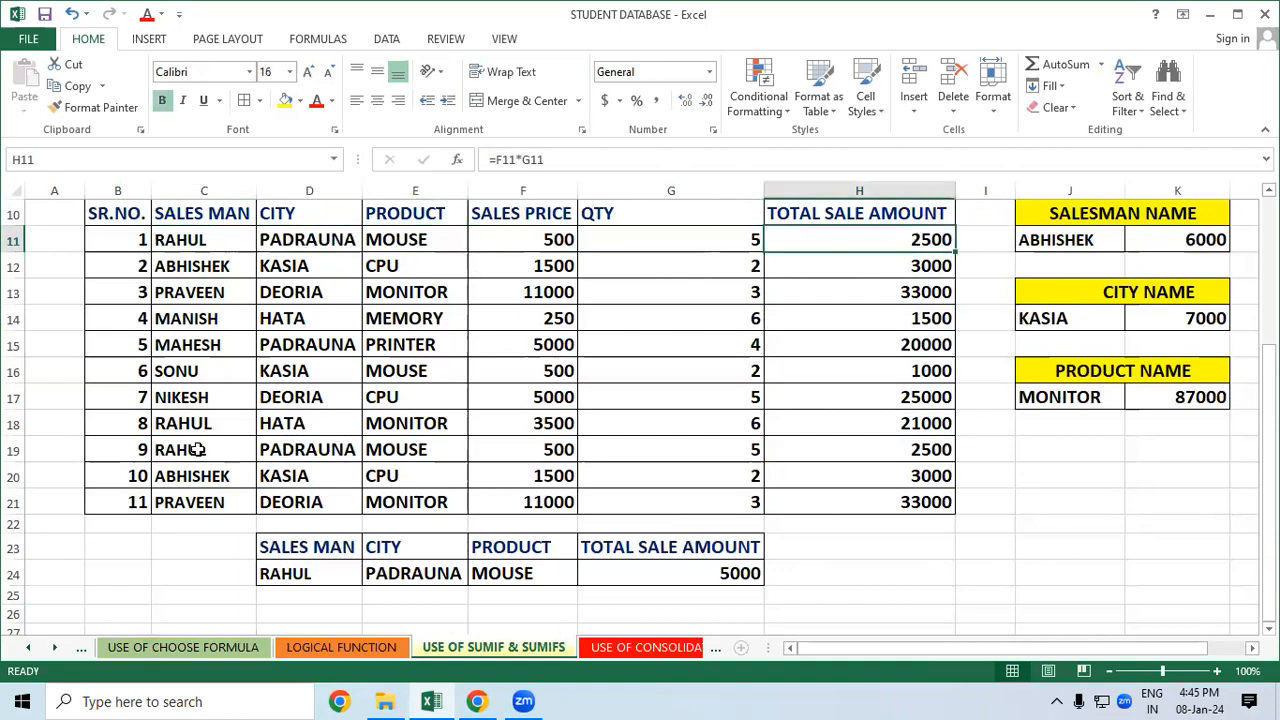
{"action": "left_click_drag", "start_coordinate": [182, 450], "coordinate": [475, 454]}
{"action": "left_click", "coordinate": [927, 451]}
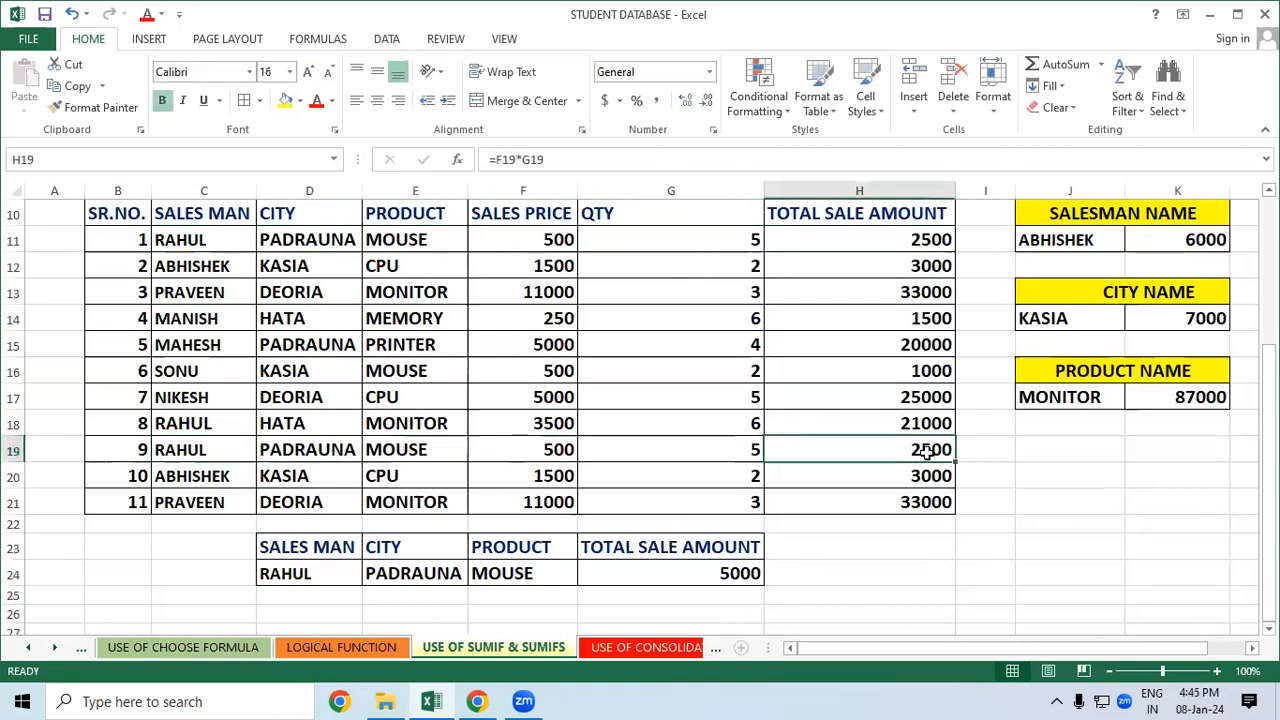
{"action": "left_click", "coordinate": [925, 541]}
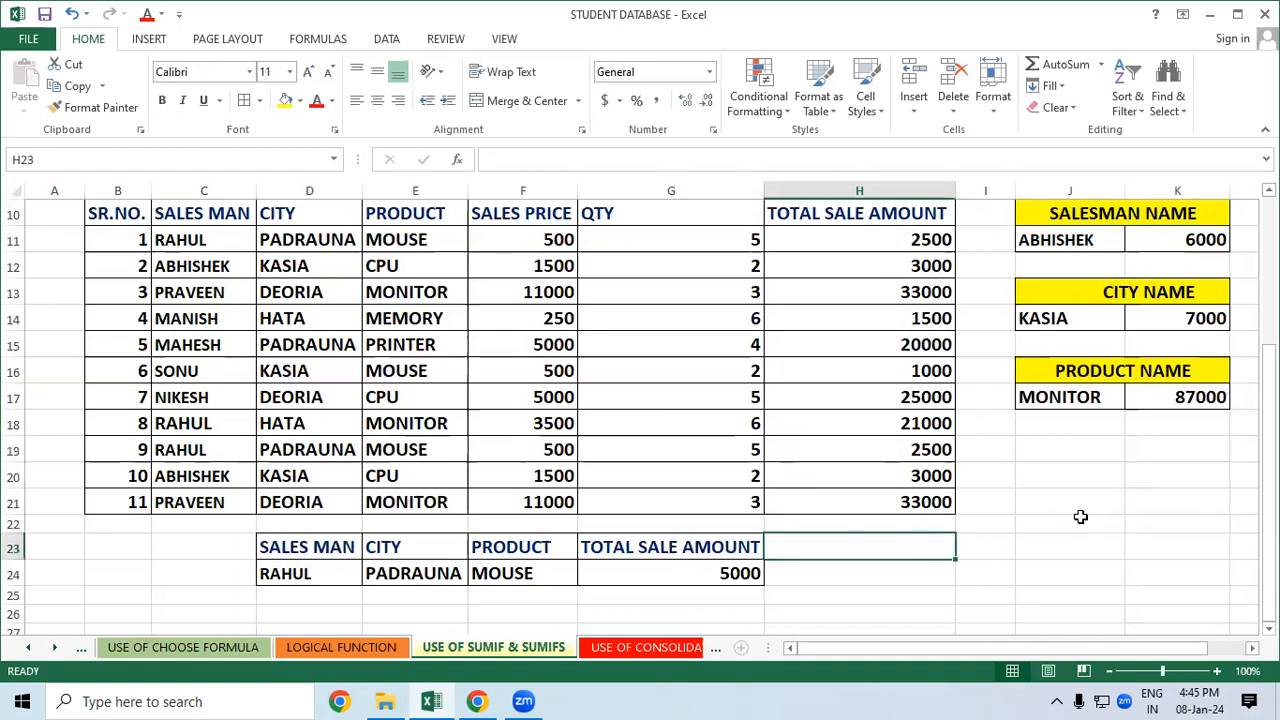
{"action": "left_click", "coordinate": [1080, 516]}
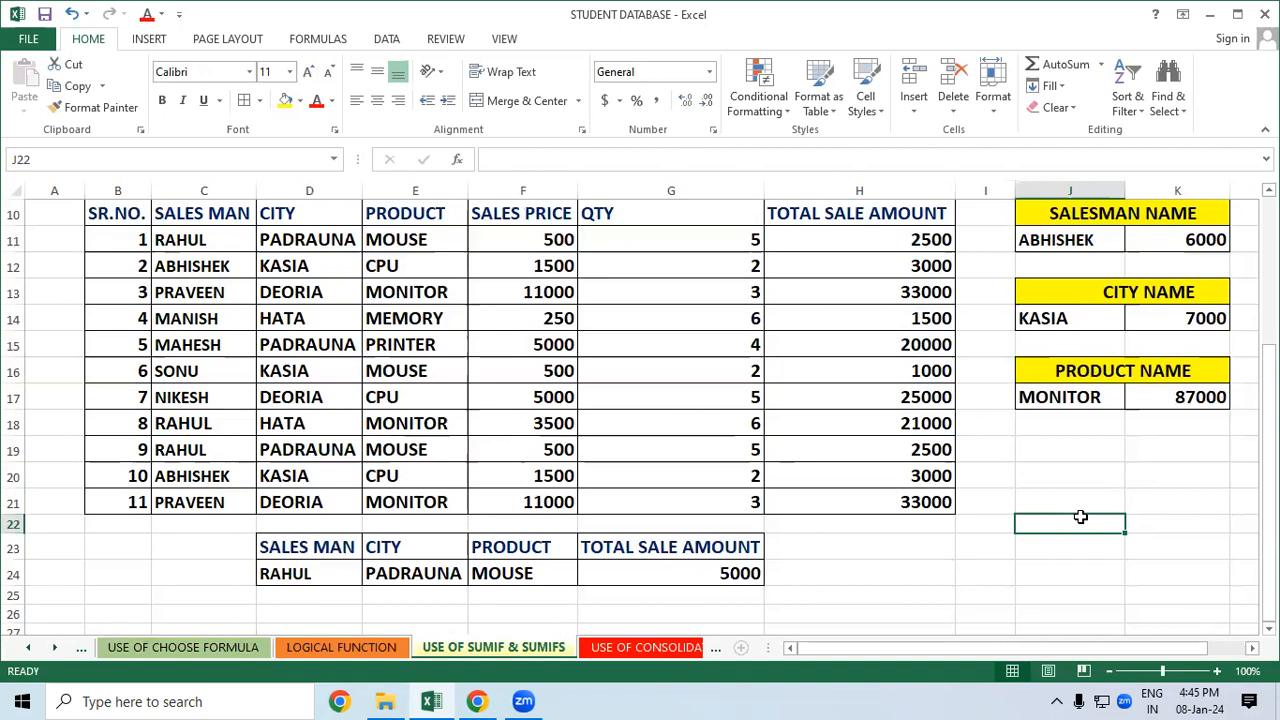
{"action": "left_click", "coordinate": [1088, 457]}
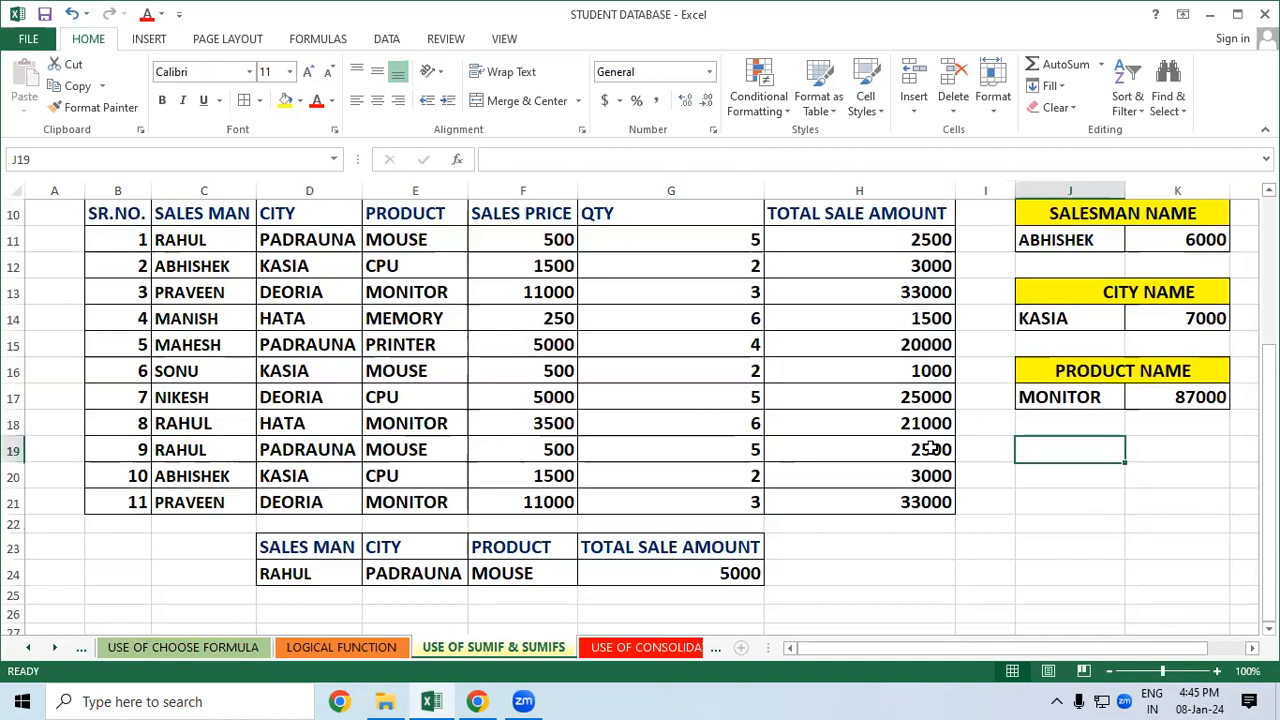
{"action": "left_click", "coordinate": [185, 425]}
{"action": "left_click_drag", "start_coordinate": [266, 424], "coordinate": [364, 421]}
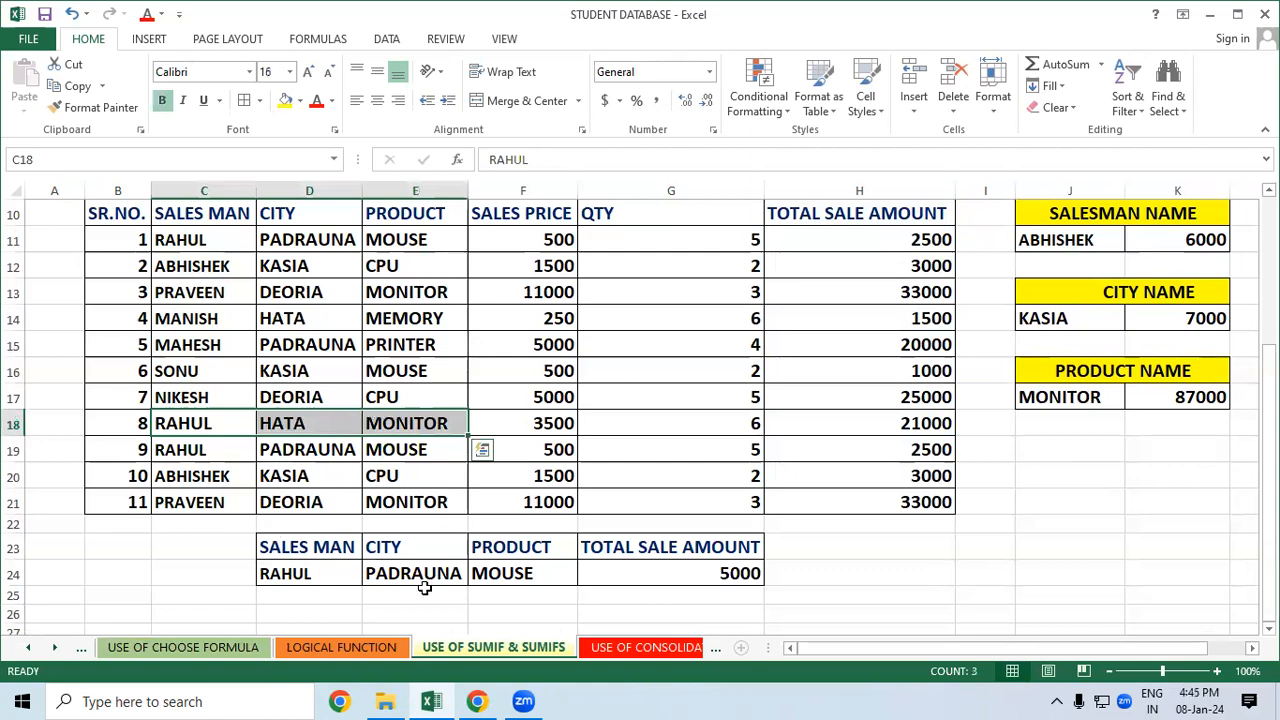
{"action": "left_click", "coordinate": [323, 575]}
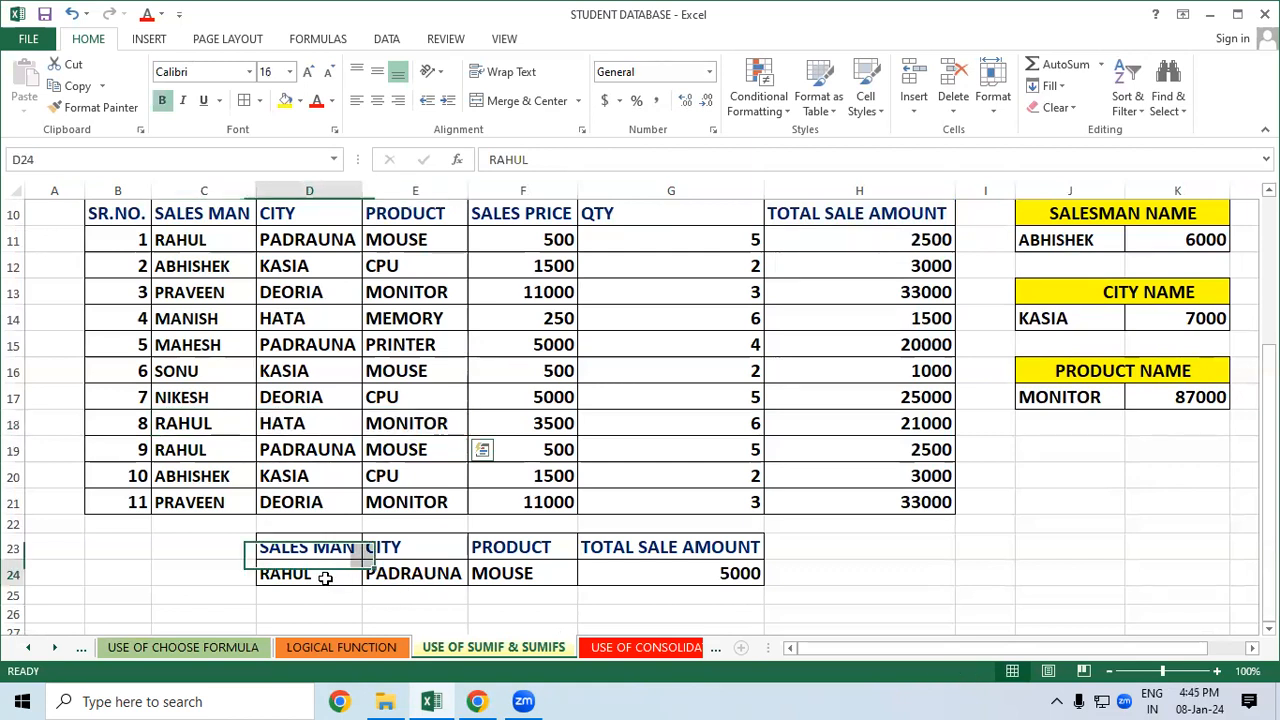
{"action": "left_click", "coordinate": [409, 575]}
{"action": "left_click", "coordinate": [513, 582]}
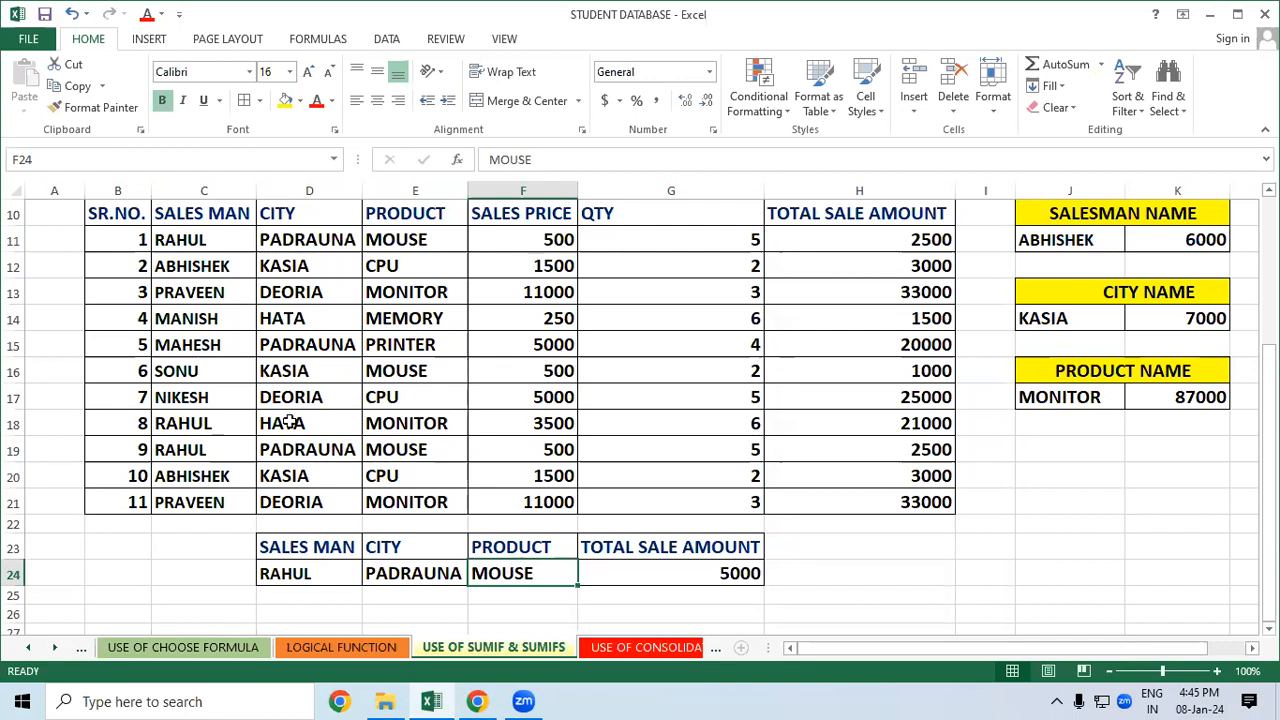
{"action": "left_click_drag", "start_coordinate": [214, 450], "coordinate": [310, 452]}
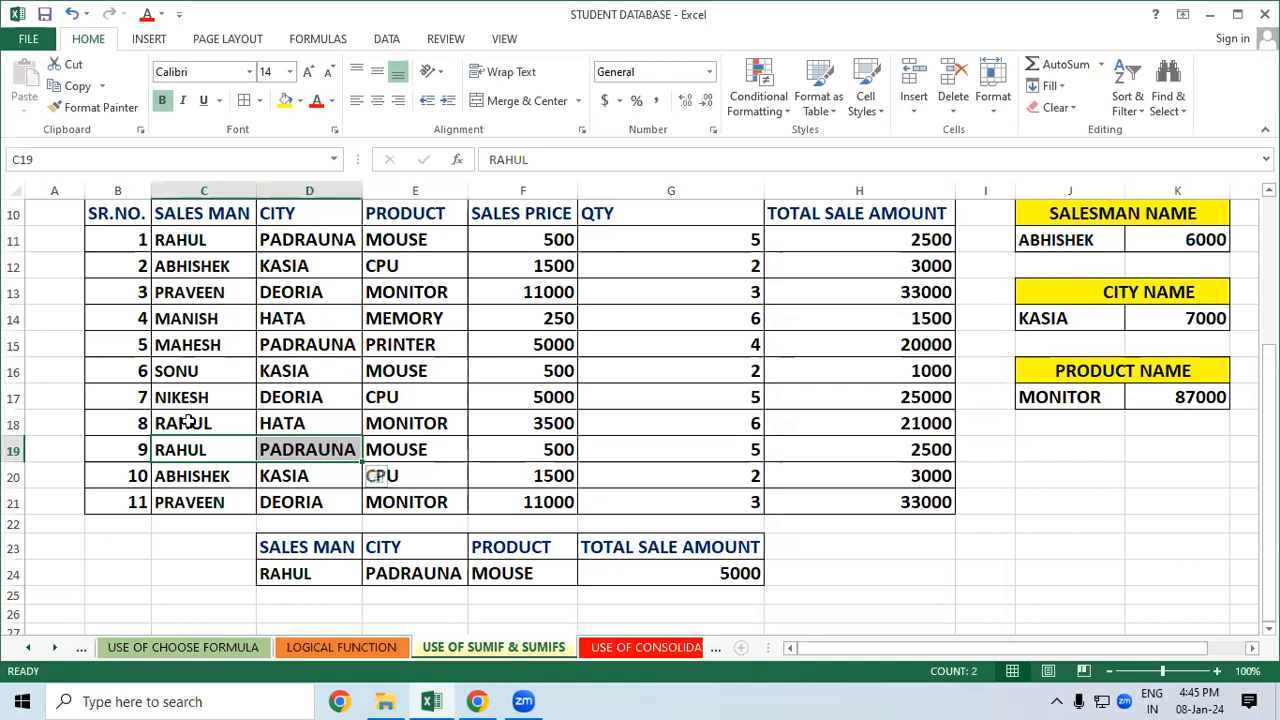
{"action": "left_click_drag", "start_coordinate": [200, 430], "coordinate": [371, 428]}
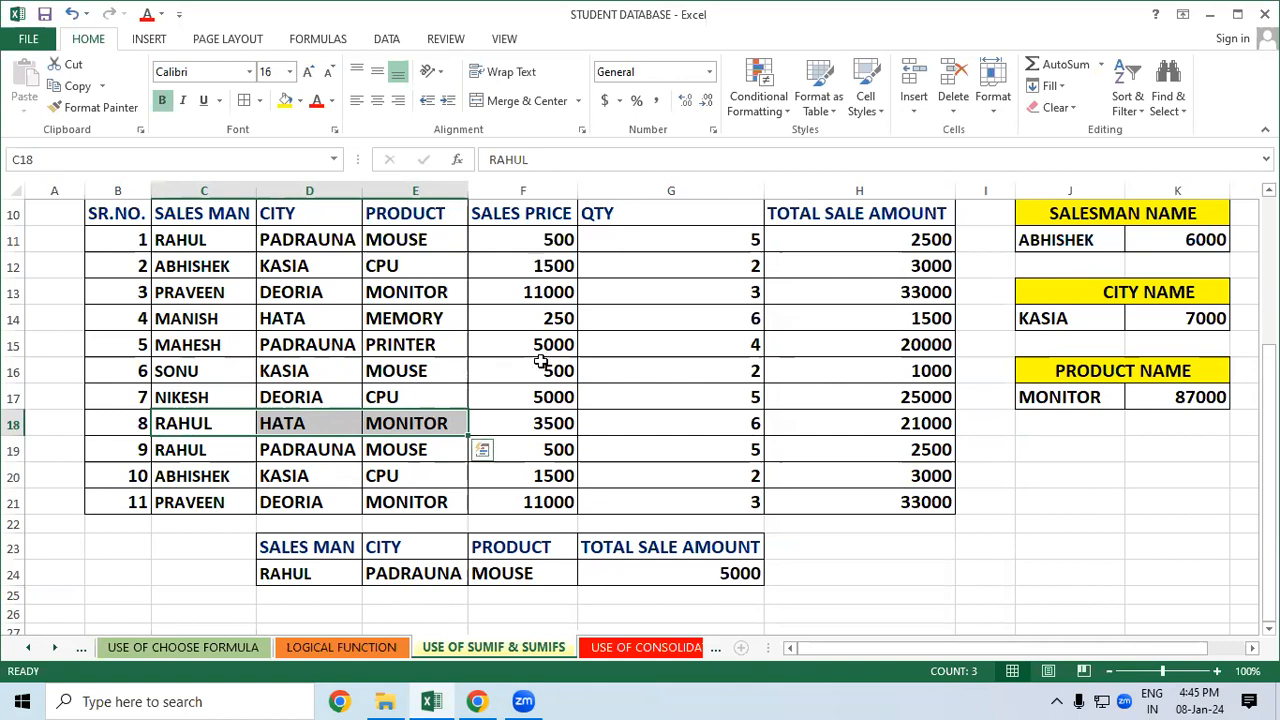
{"action": "left_click", "coordinate": [590, 352]}
{"action": "left_click", "coordinate": [216, 266]}
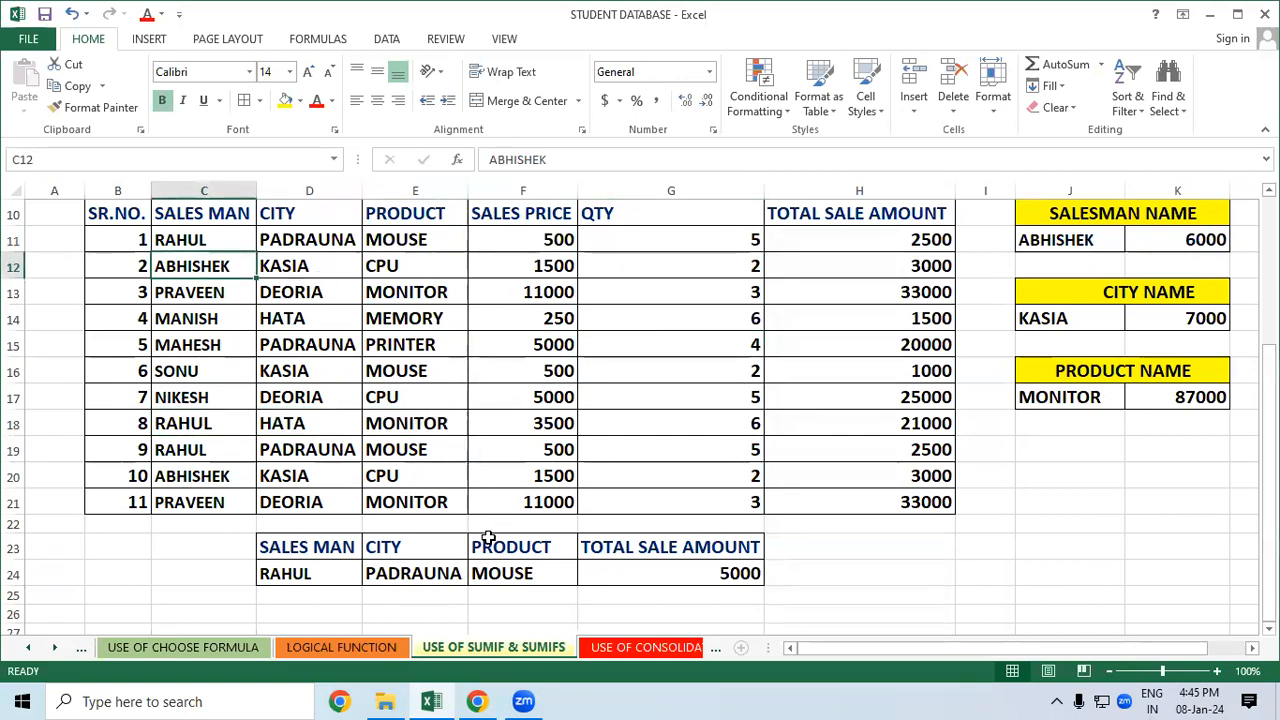
Replace the row-24 criteria with ABHISHEK, KASIA and CPU so the total becomes 6000
{"action": "left_click", "coordinate": [318, 573]}
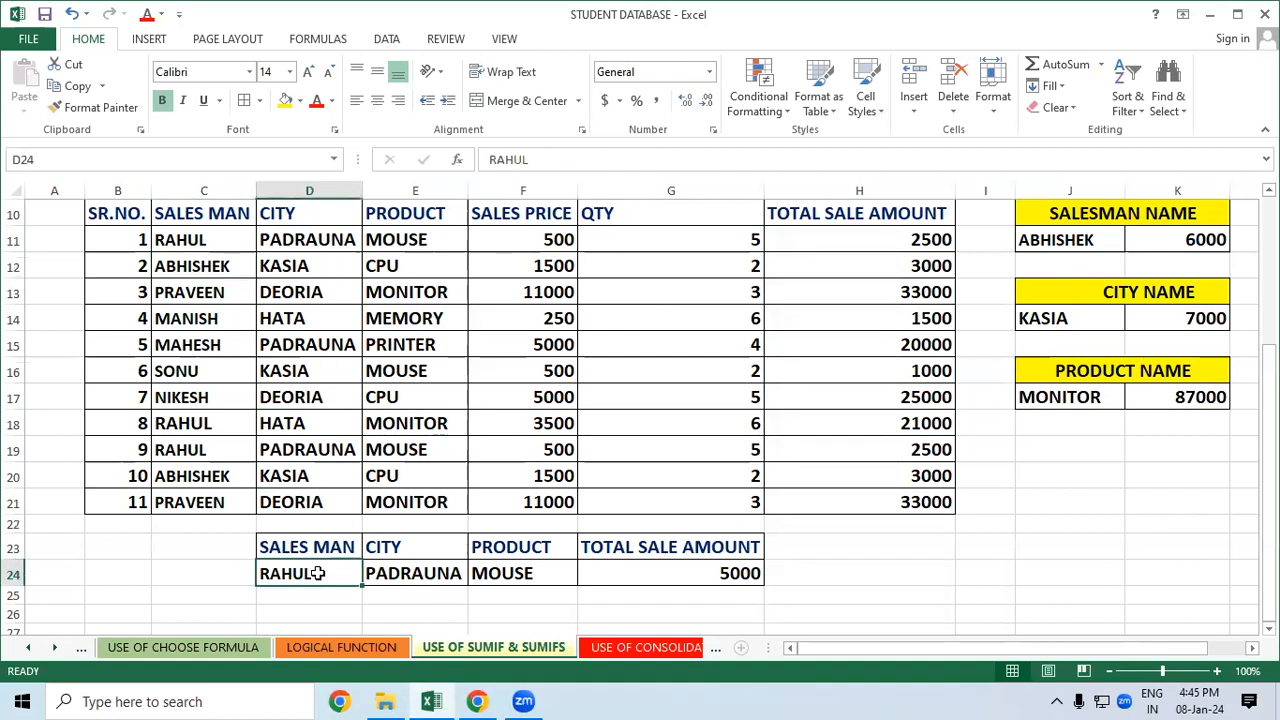
{"action": "type", "text": "ABHISHEK"}
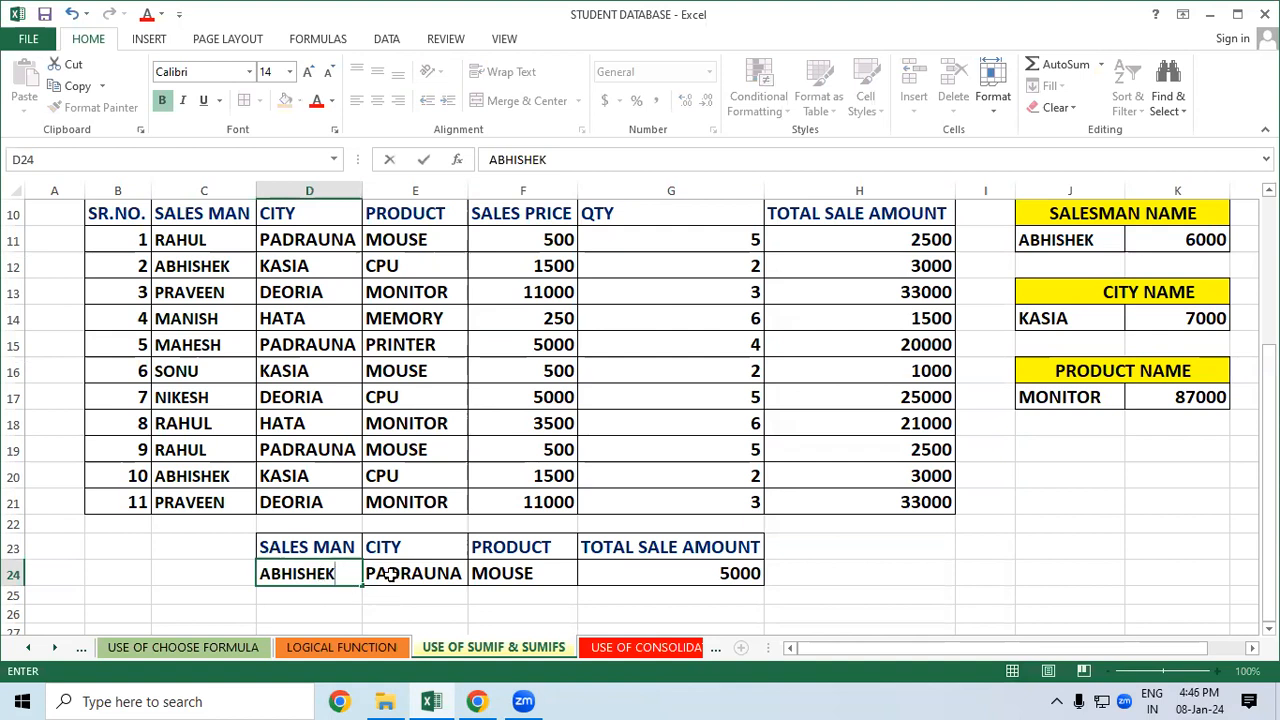
{"action": "left_click", "coordinate": [426, 565]}
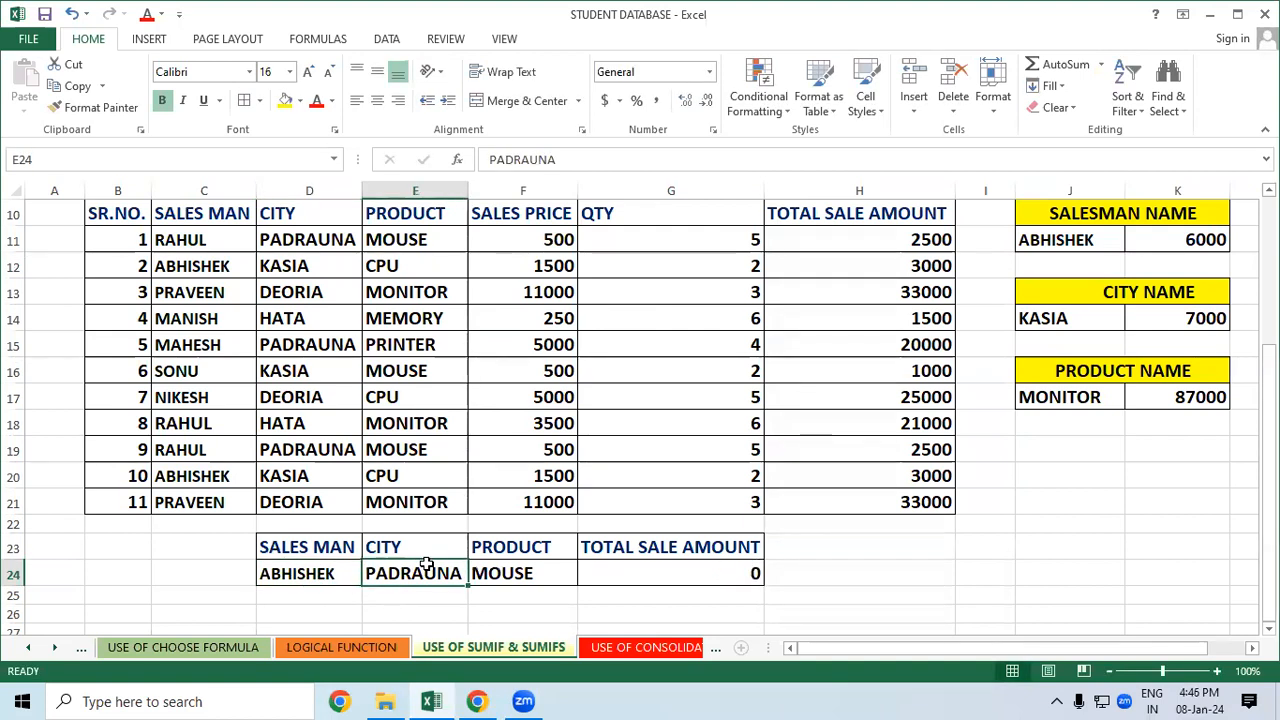
{"action": "type", "text": "KASIA"}
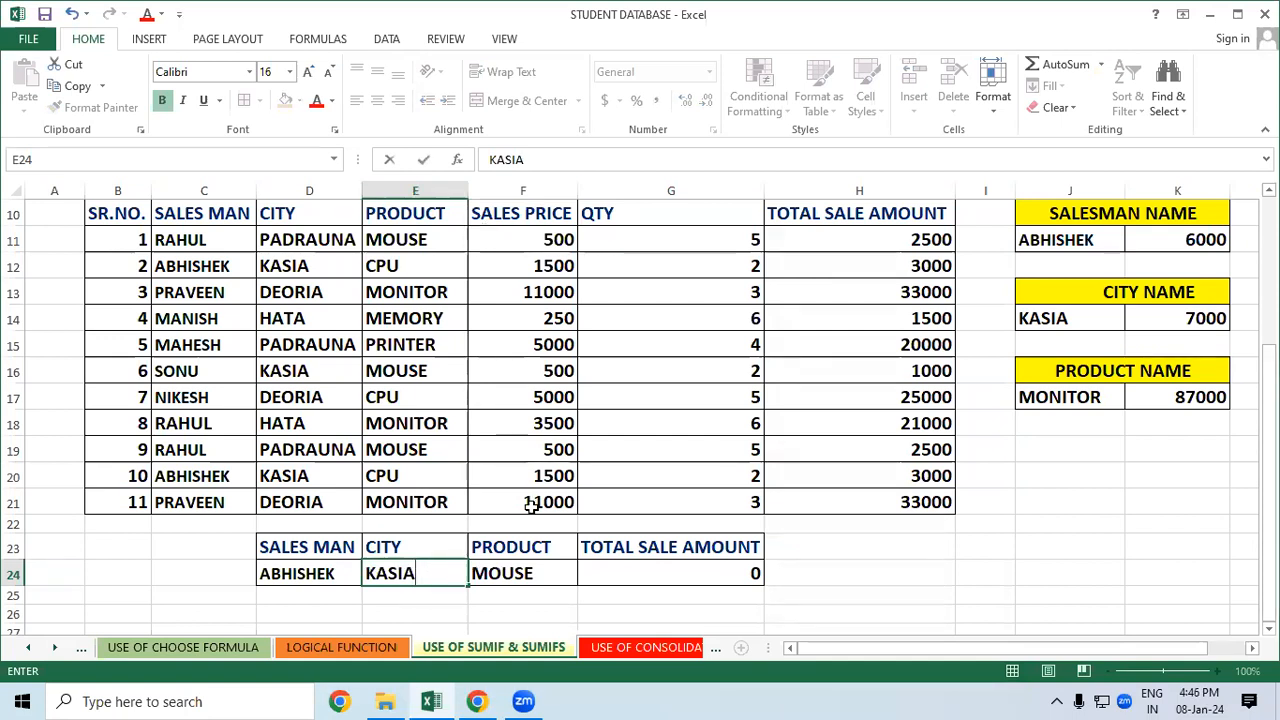
{"action": "left_click", "coordinate": [527, 573]}
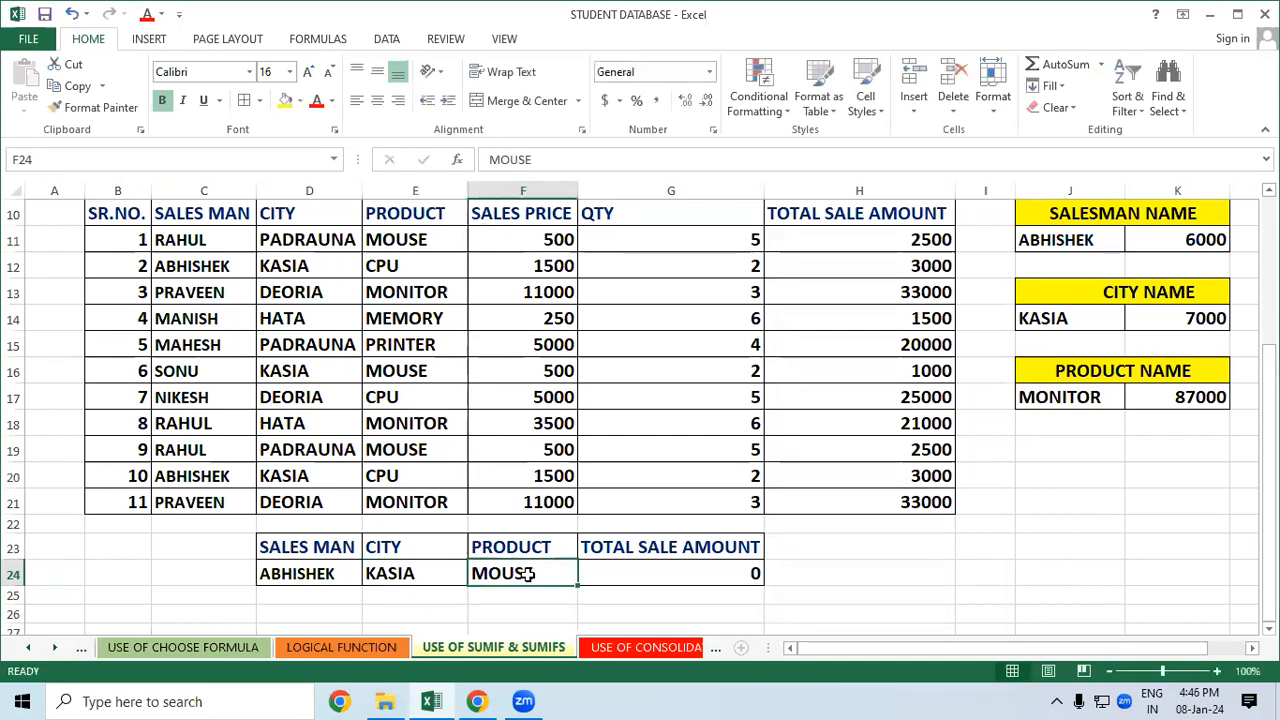
{"action": "type", "text": "CPU"}
{"action": "left_click", "coordinate": [877, 571]}
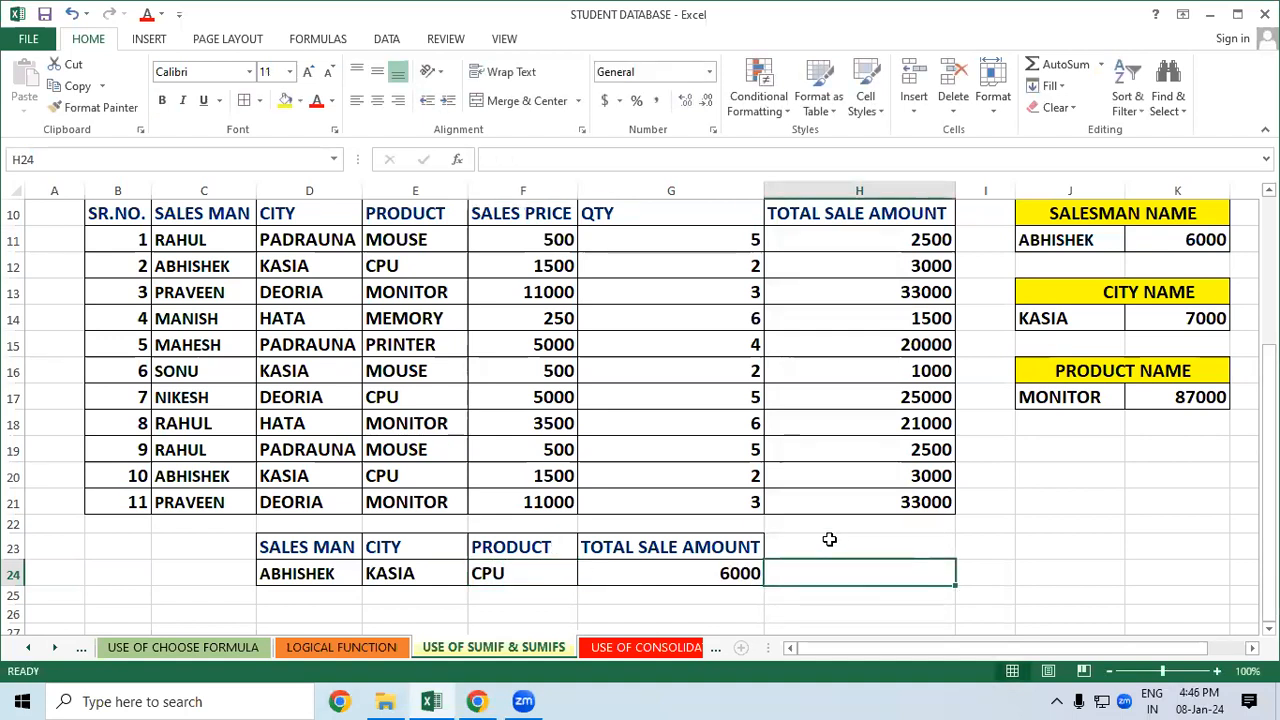
Verify the matching 3000 sale amounts in rows 12 and 20
{"action": "left_click", "coordinate": [884, 270]}
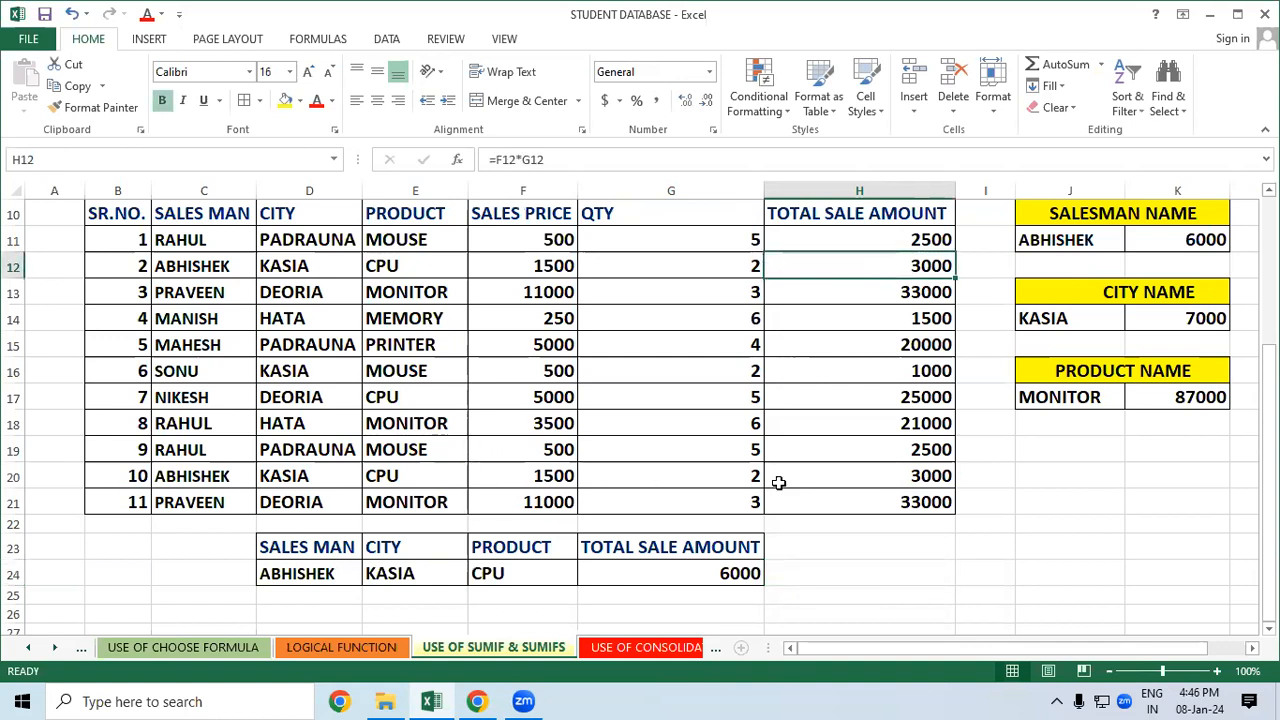
{"action": "left_click", "coordinate": [878, 474]}
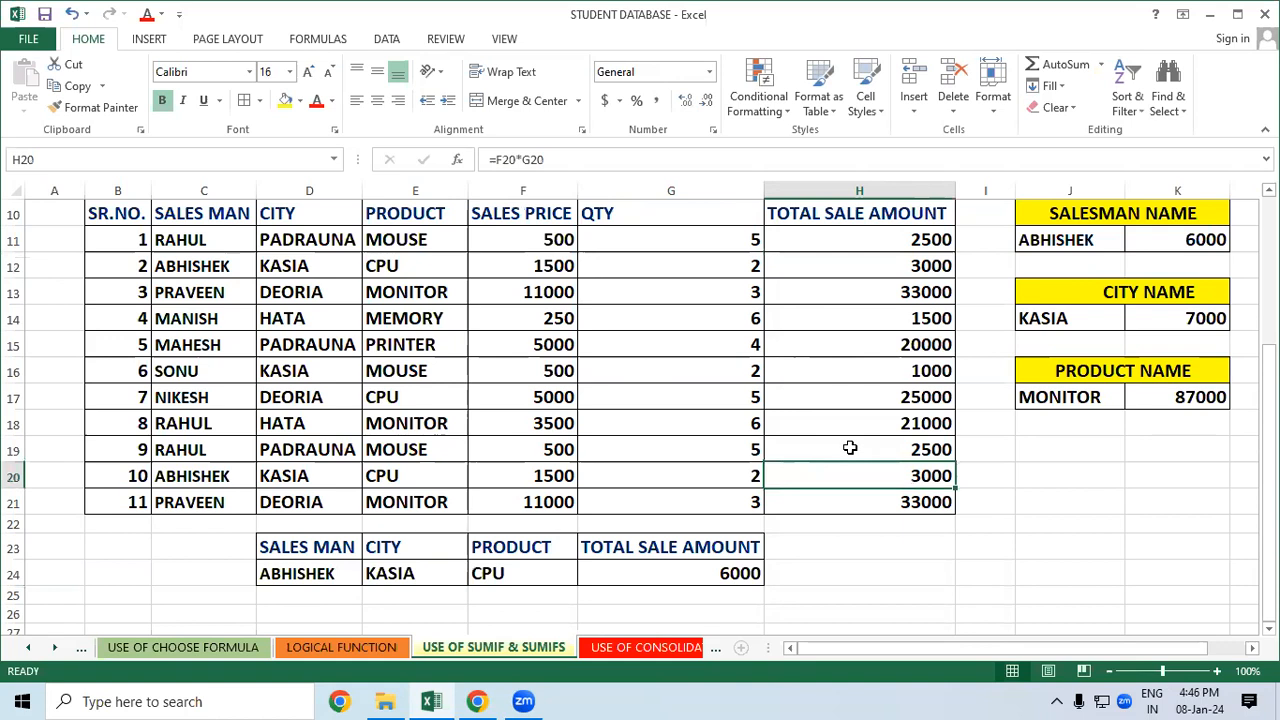
{"action": "left_click", "coordinate": [918, 573]}
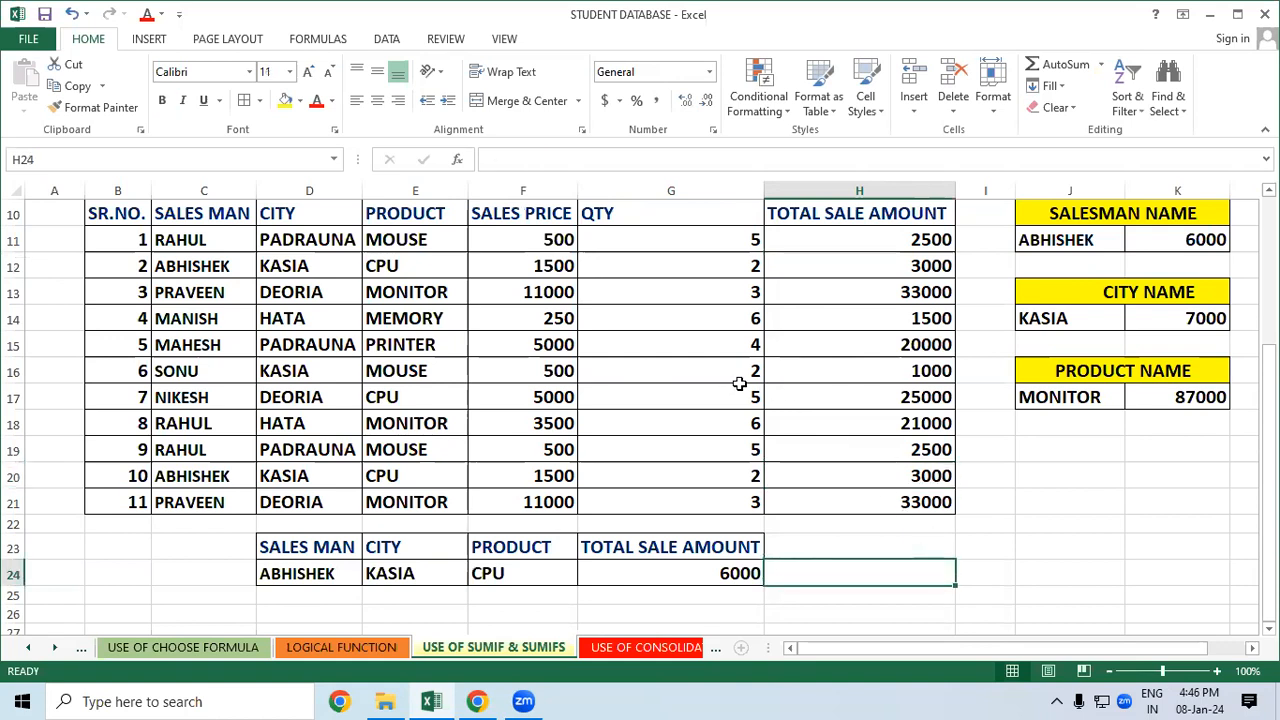
{"action": "scroll", "coordinate": [739, 383], "scroll_direction": "down", "scroll_amount": 1}
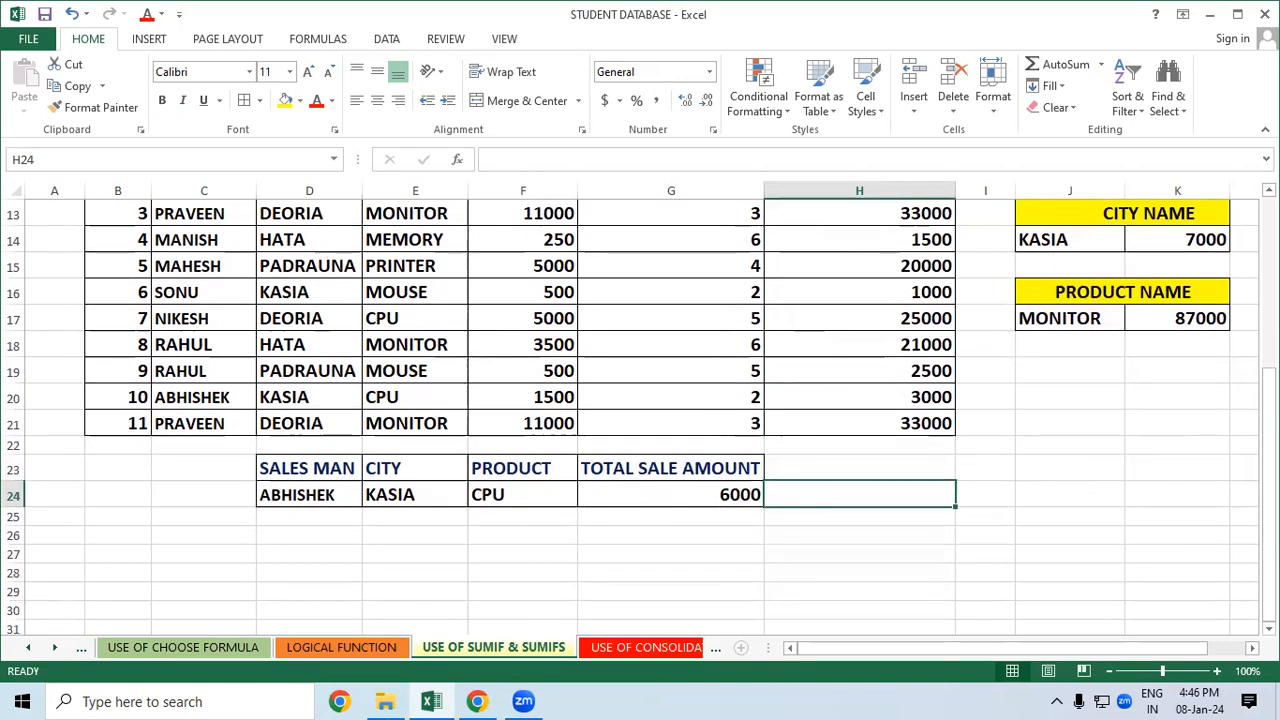
{"action": "scroll", "coordinate": [1206, 417], "scroll_direction": "up", "scroll_amount": 4}
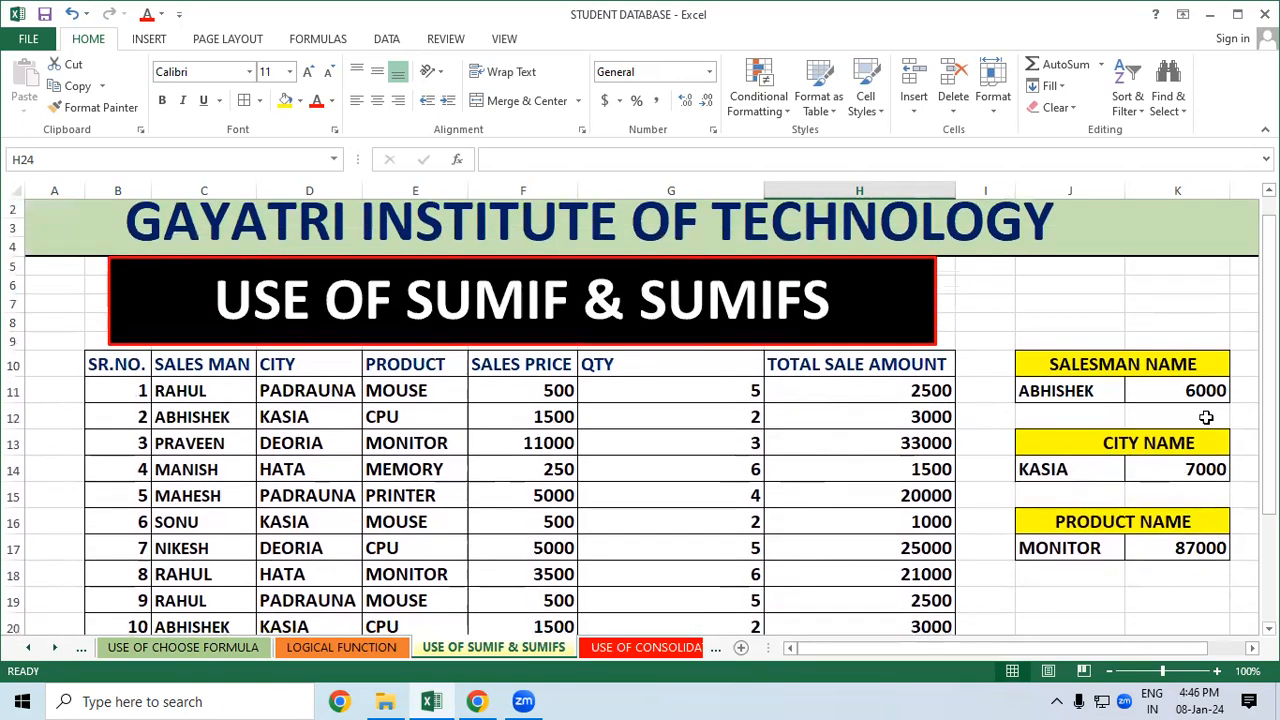